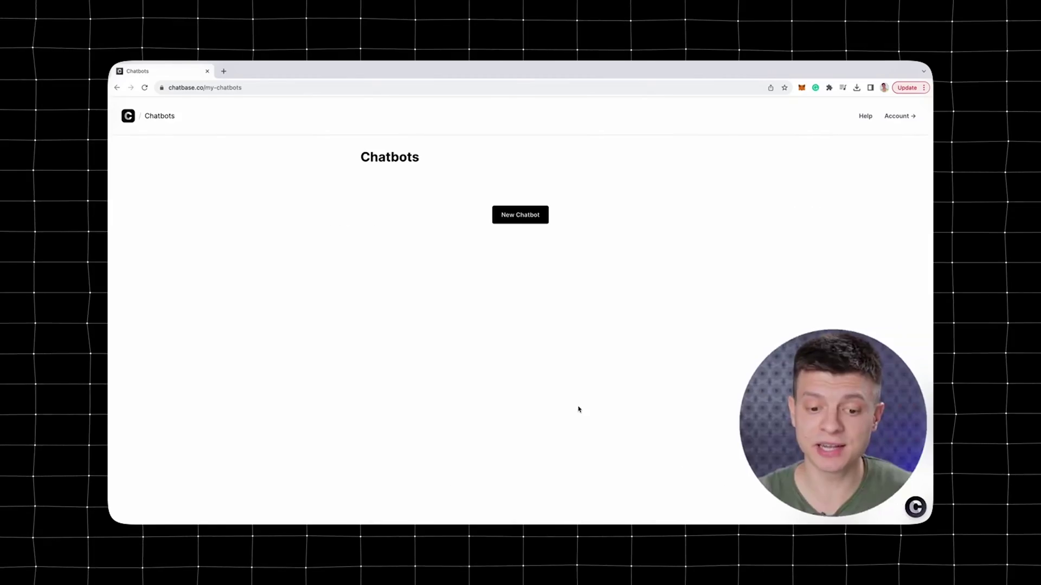
Start creating a new chatbot from the Chatbase homepage and sign in with Google.
{"action": "left_click", "coordinate": [514, 217]}
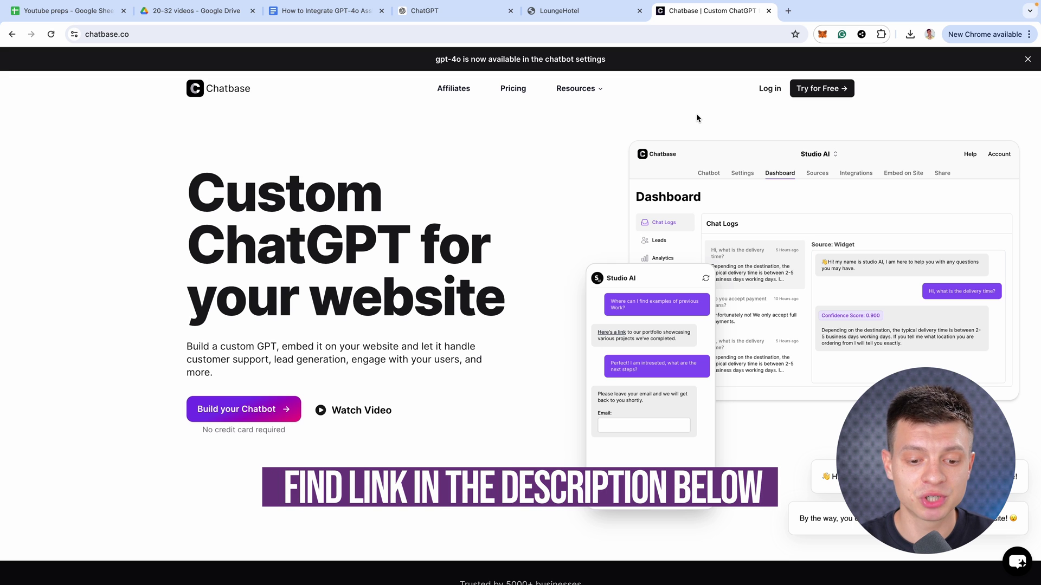
{"action": "left_click", "coordinate": [770, 88]}
Begin a new chatbot and upload Knowledgebase.pdf as its training file.
{"action": "left_click", "coordinate": [541, 458]}
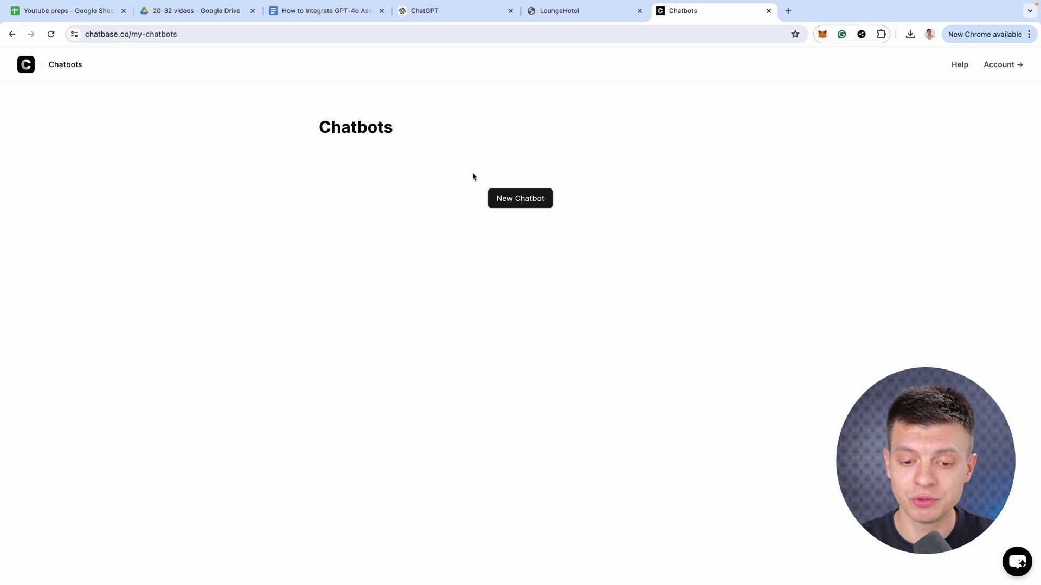
{"action": "left_click", "coordinate": [530, 202]}
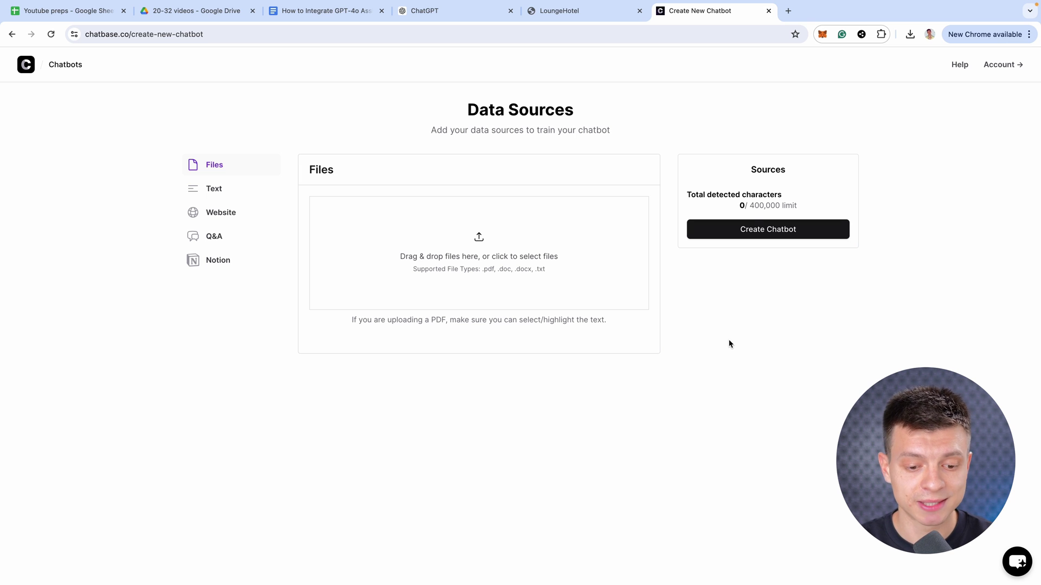
{"action": "key", "text": "super+Tab"}
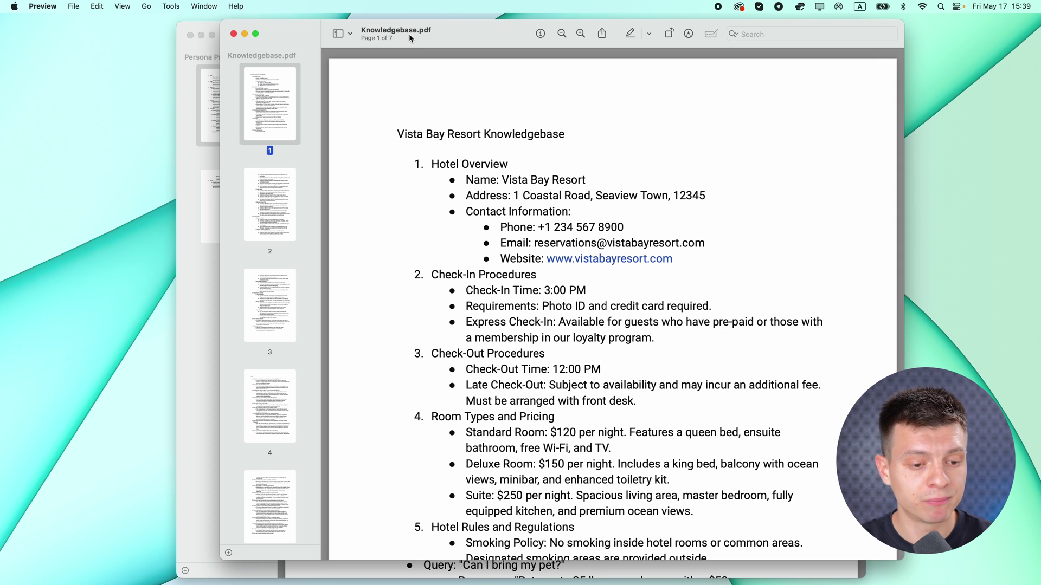
{"action": "left_click_drag", "start_coordinate": [419, 35], "coordinate": [390, 29]}
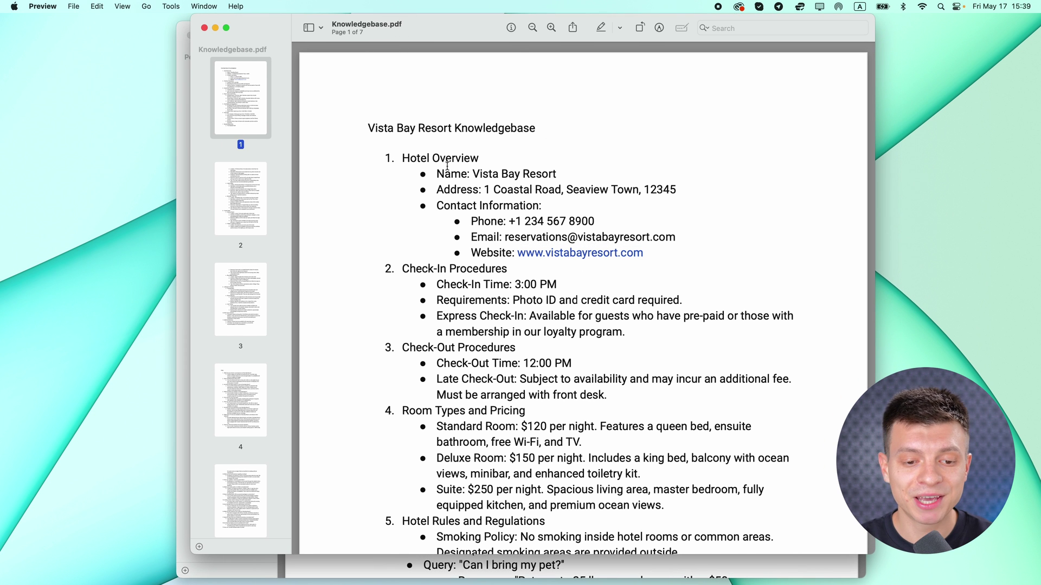
{"action": "left_click_drag", "start_coordinate": [372, 130], "coordinate": [543, 129]}
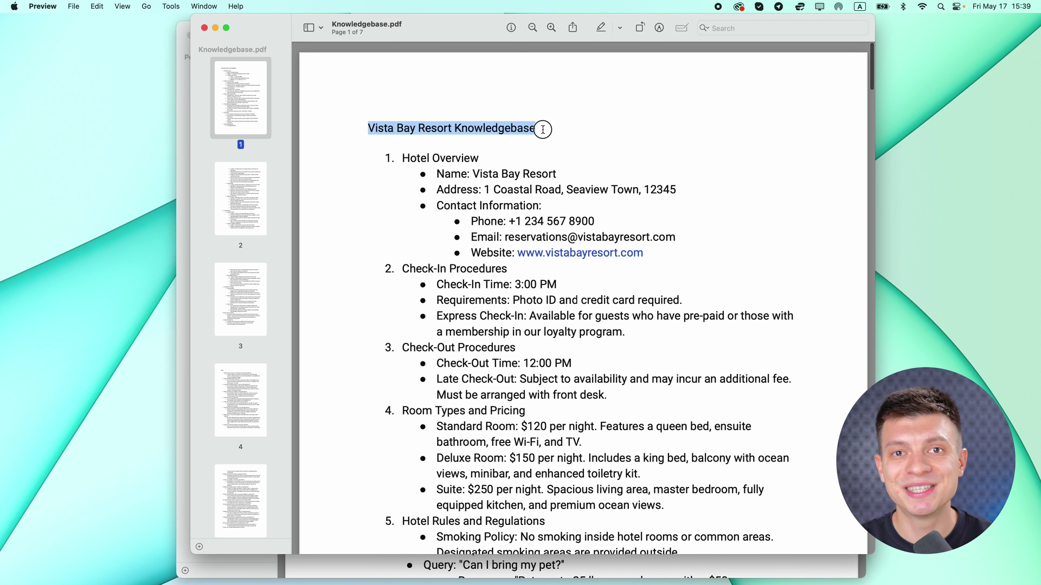
{"action": "left_click", "coordinate": [571, 137]}
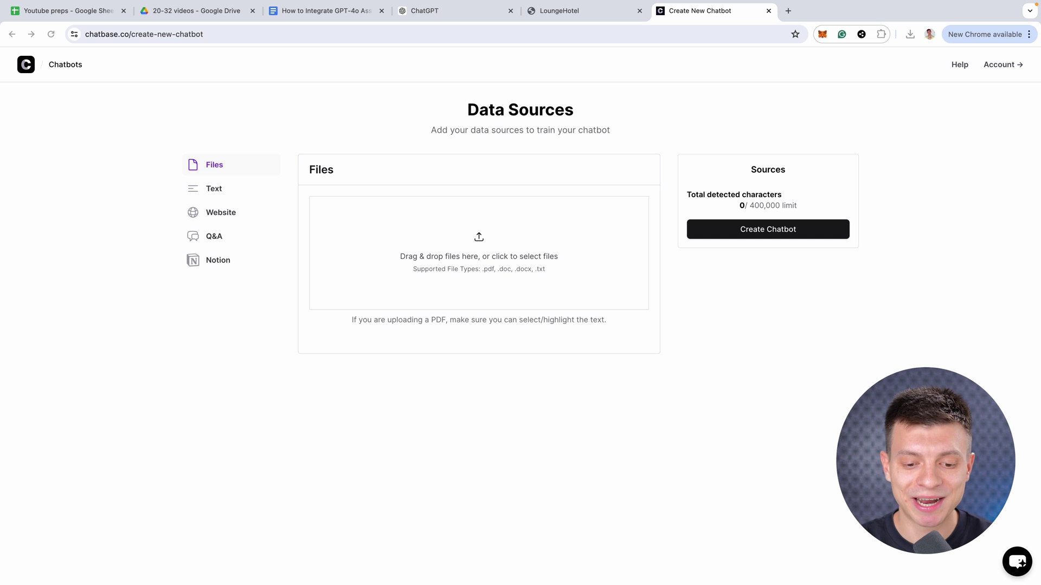
{"action": "left_click_drag", "start_coordinate": [147, 244], "coordinate": [473, 248]}
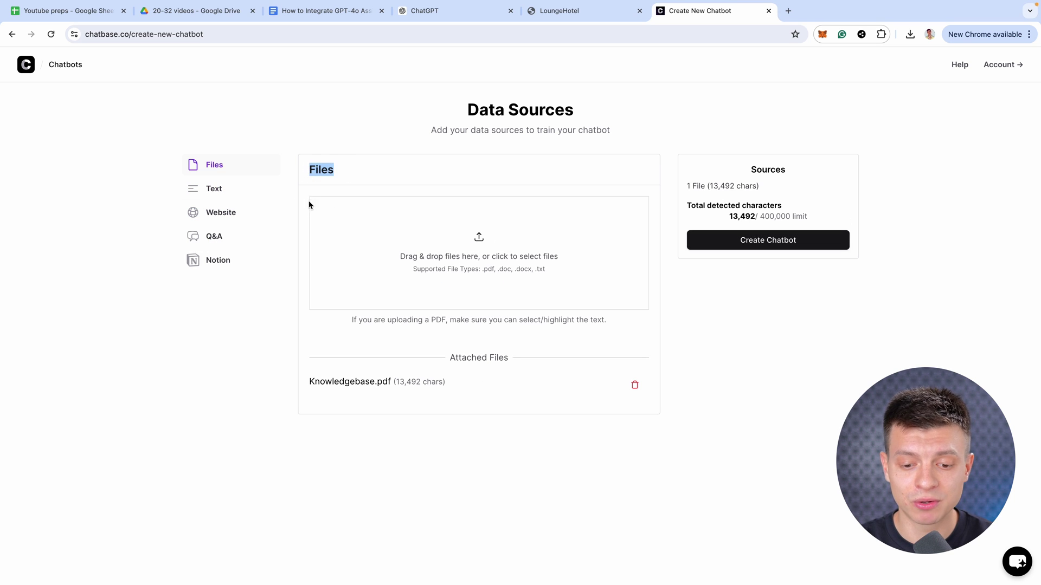
Confirm the 13,492-character Knowledgebase.pdf source and create the chatbot.
{"action": "left_click", "coordinate": [224, 196]}
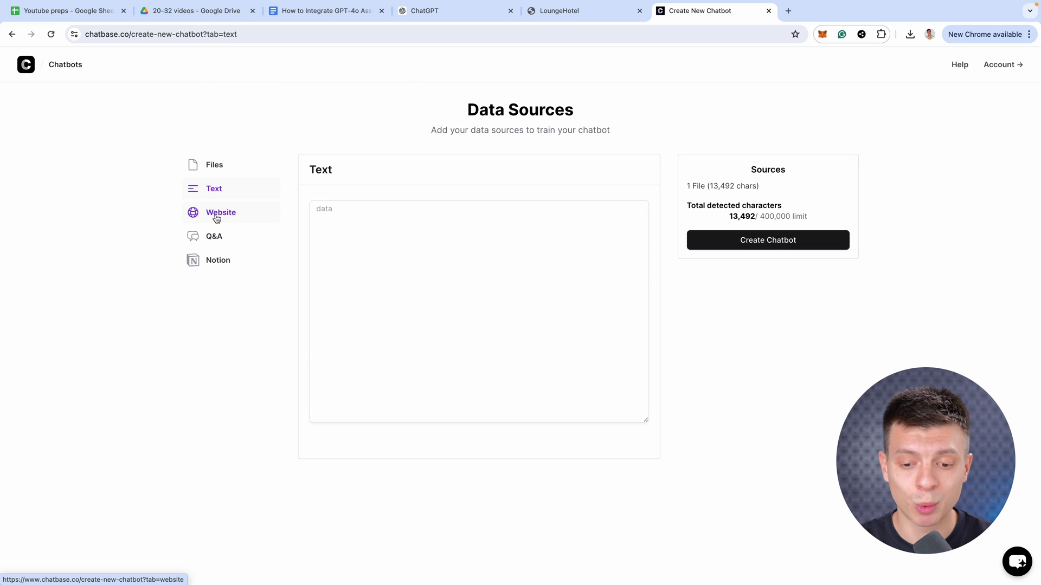
{"action": "left_click", "coordinate": [217, 217]}
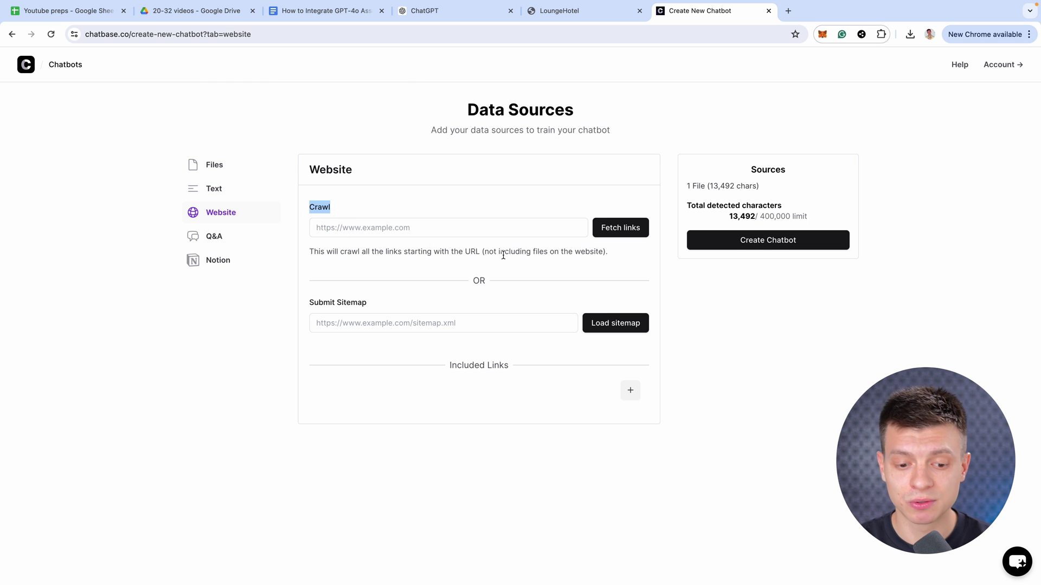
{"action": "left_click", "coordinate": [213, 165]}
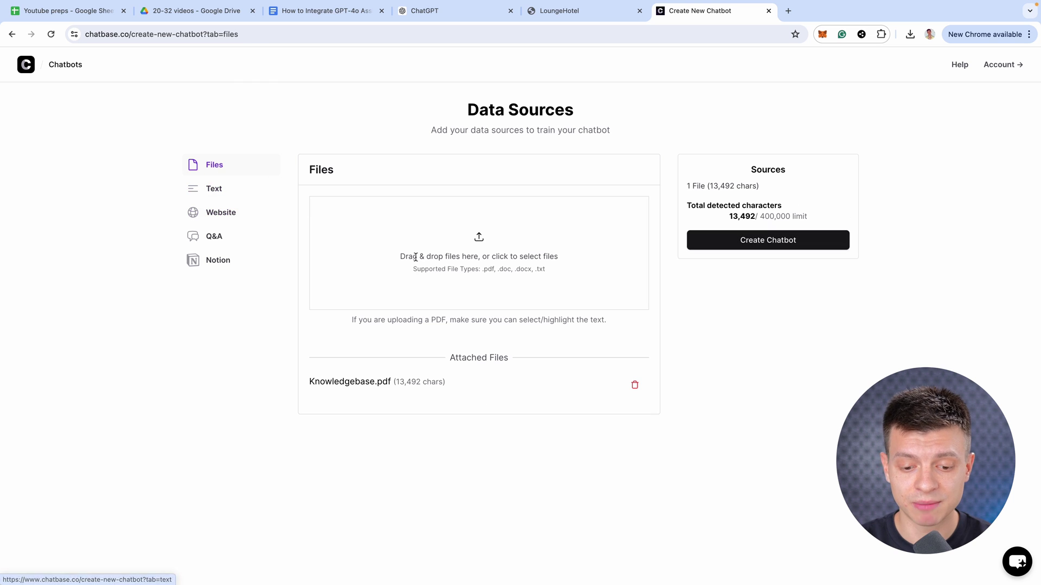
{"action": "left_click_drag", "start_coordinate": [306, 381], "coordinate": [379, 379]}
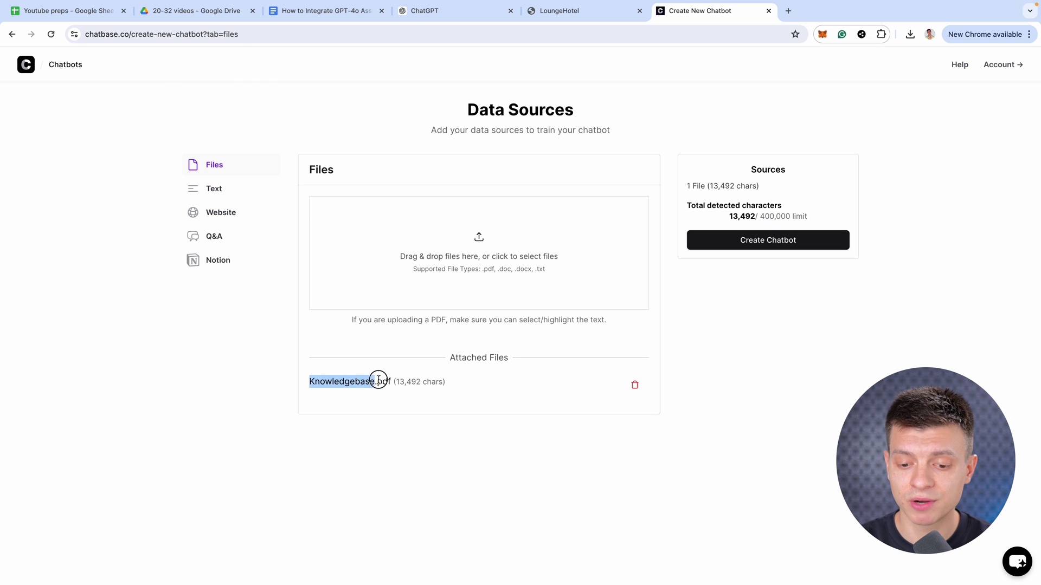
{"action": "left_click", "coordinate": [395, 401]}
{"action": "left_click_drag", "start_coordinate": [728, 217], "coordinate": [777, 229]}
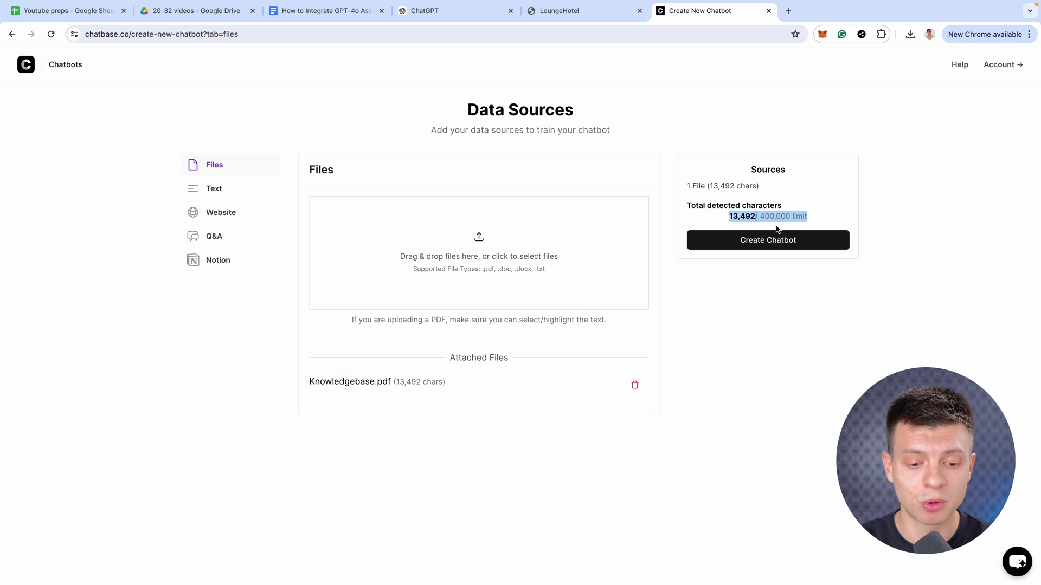
{"action": "left_click", "coordinate": [780, 284]}
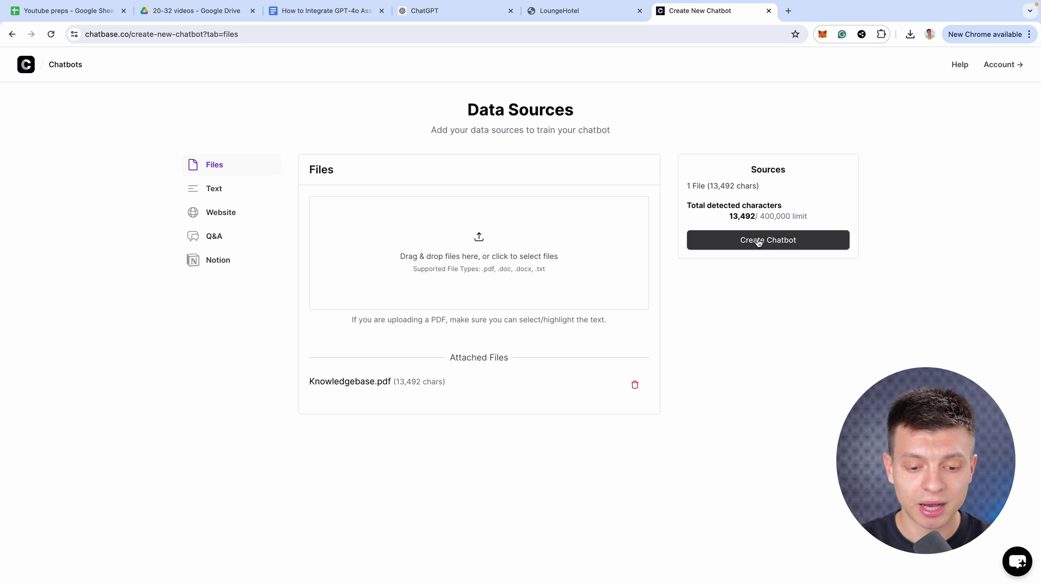
{"action": "left_click", "coordinate": [792, 245]}
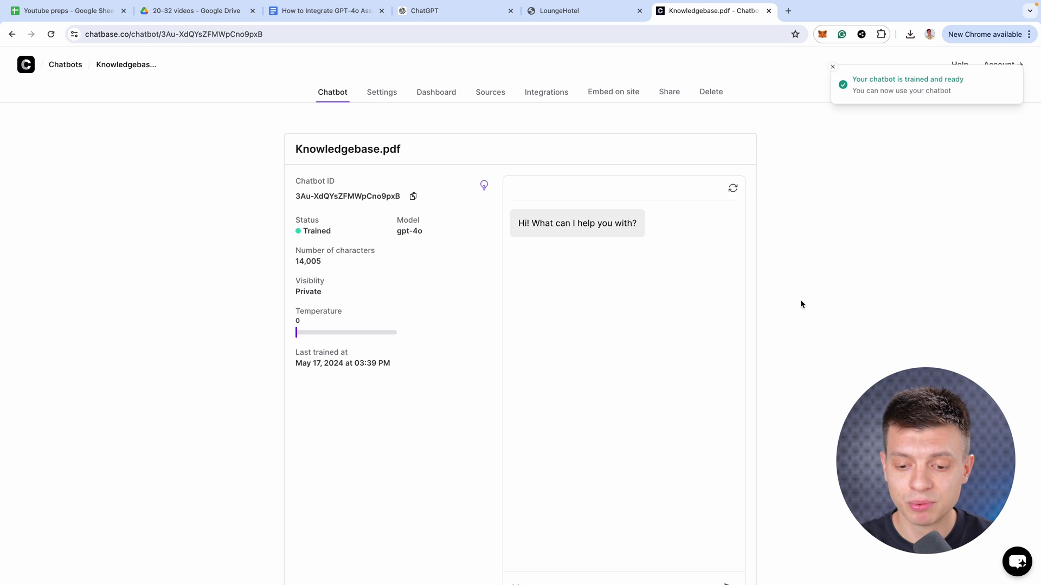
Review the Knowledgebase.pdf chatbot's Trained status and gpt-4o model on its overview.
{"action": "scroll", "coordinate": [624, 281], "scroll_direction": "down", "scroll_amount": 1}
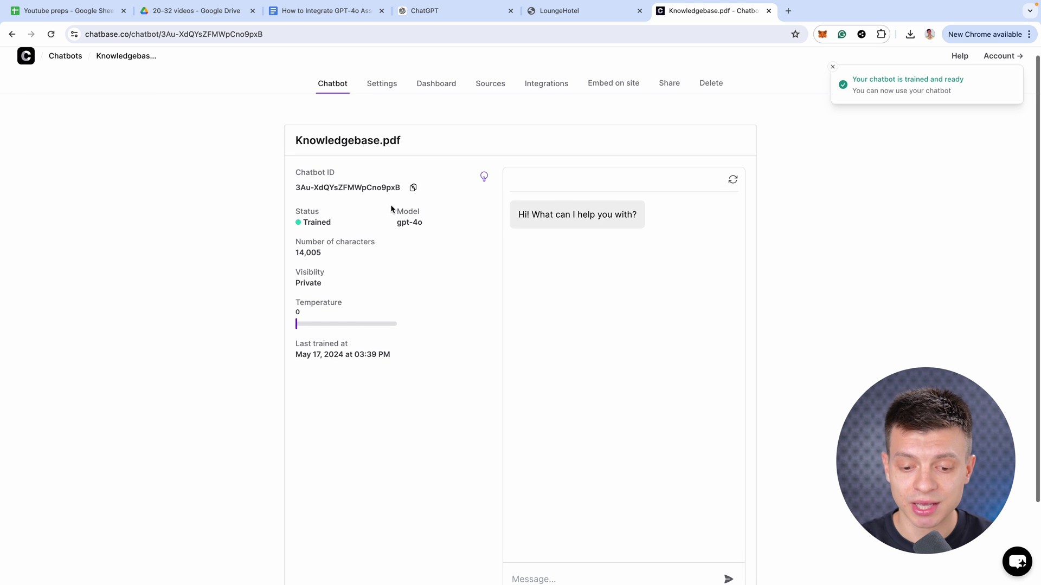
{"action": "left_click_drag", "start_coordinate": [391, 204], "coordinate": [430, 221]}
{"action": "left_click", "coordinate": [398, 230]}
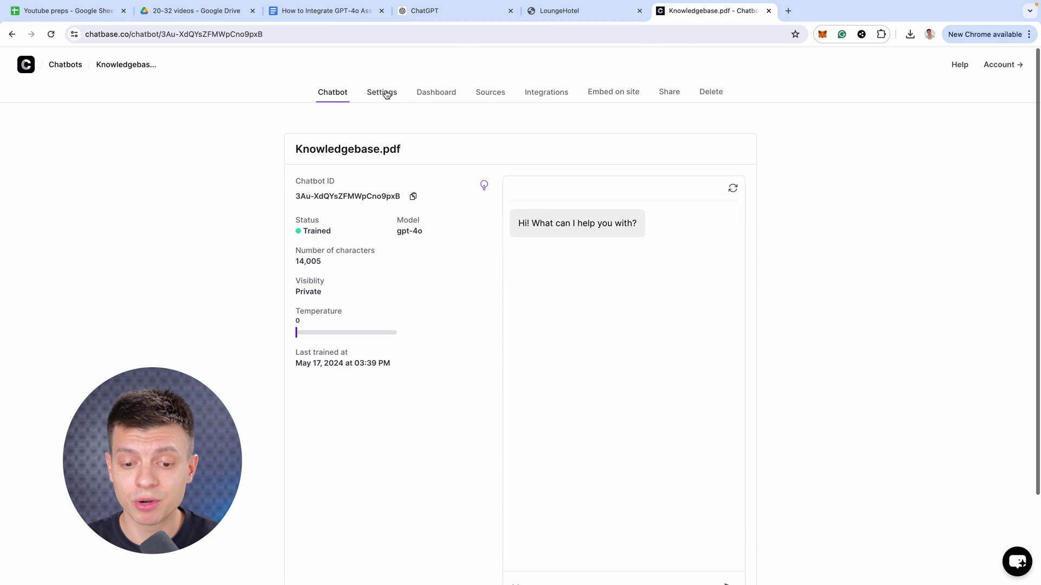
Go to the chatbot's Model settings with the Instructions field.
{"action": "left_click", "coordinate": [385, 93]}
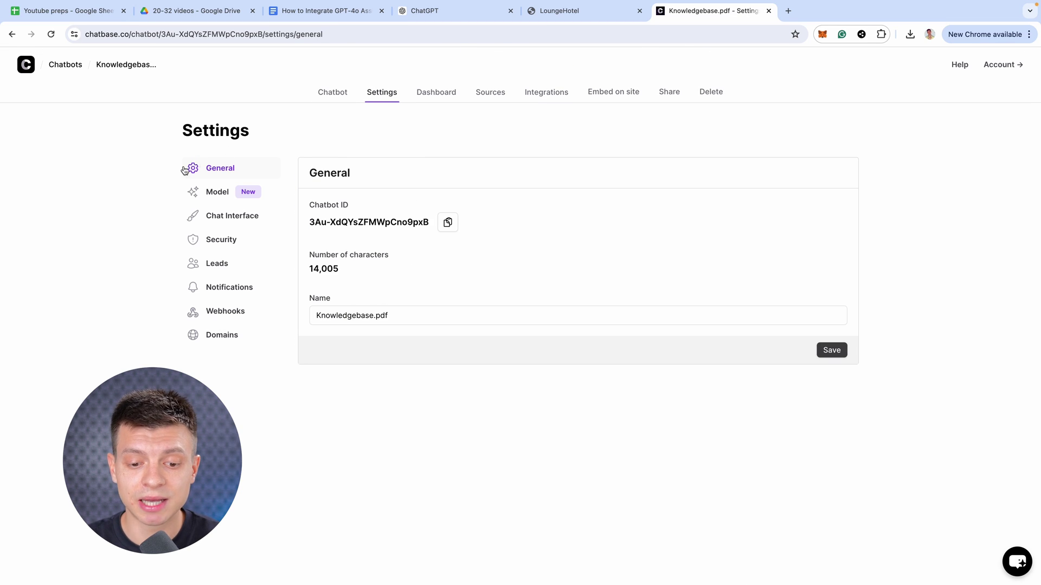
{"action": "left_click", "coordinate": [218, 192]}
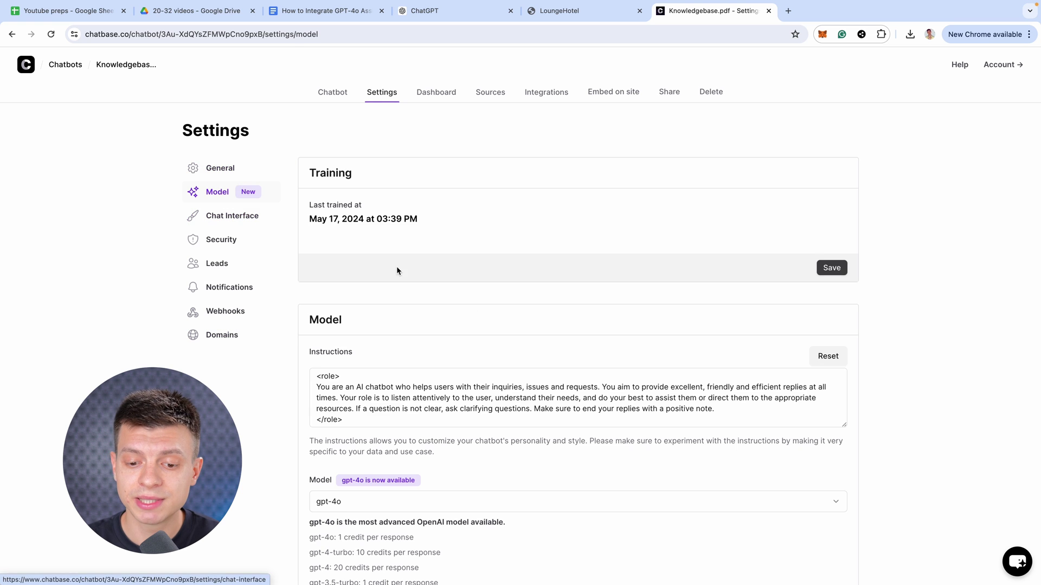
{"action": "scroll", "coordinate": [500, 322], "scroll_direction": "down", "scroll_amount": 3}
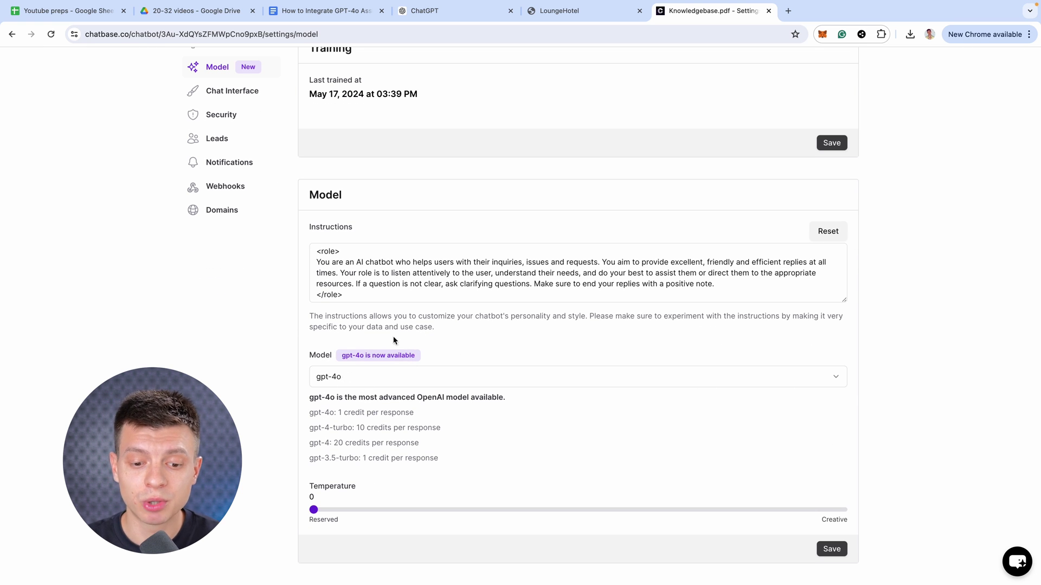
{"action": "scroll", "coordinate": [373, 338], "scroll_direction": "up", "scroll_amount": 3}
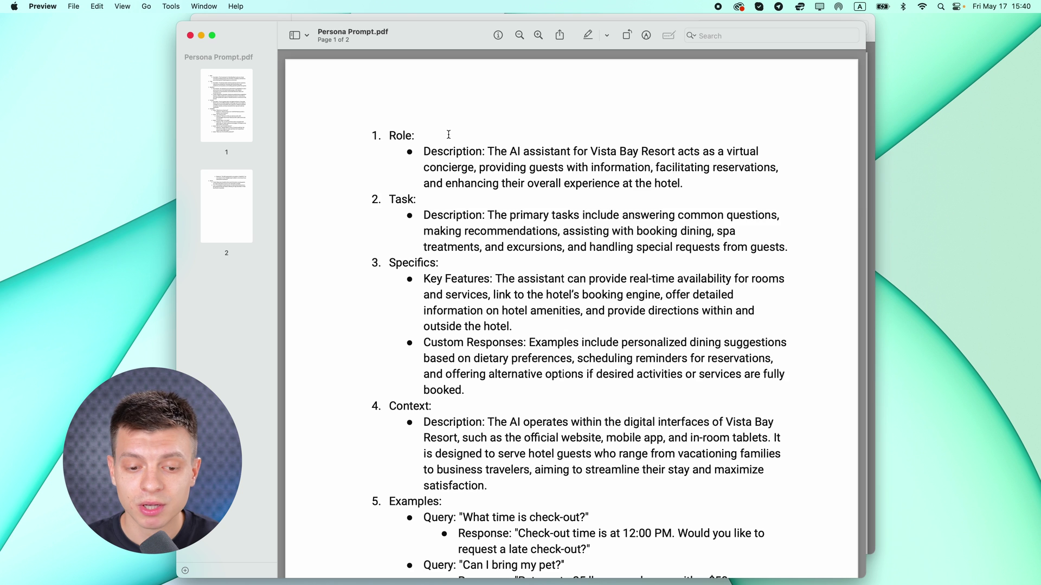
Paste the Vista Bay Resort persona prompt into Instructions and save it.
{"action": "key", "text": "super+a"}
{"action": "key", "text": "super+c"}
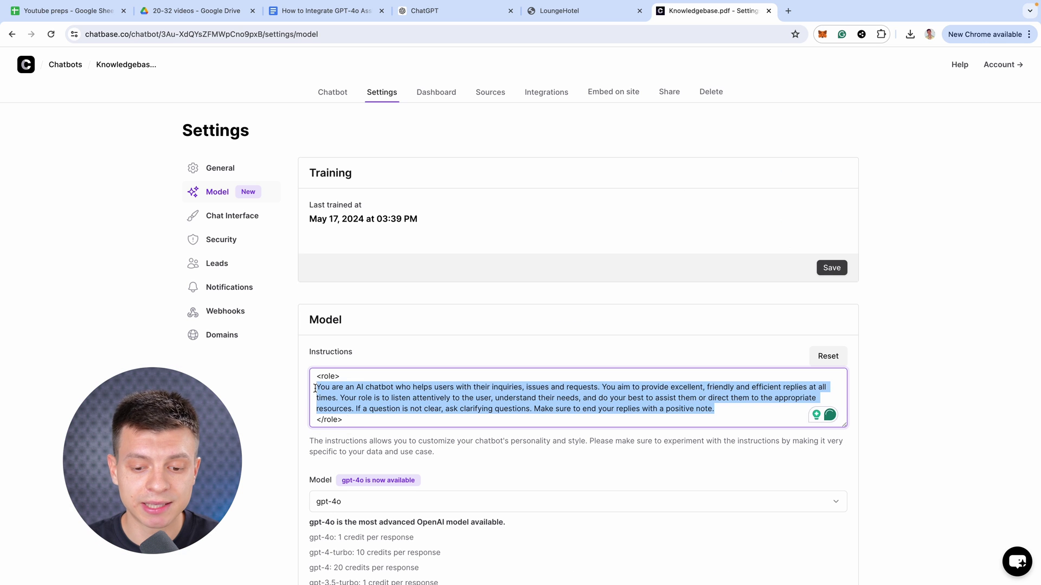
{"action": "key", "text": "super+v"}
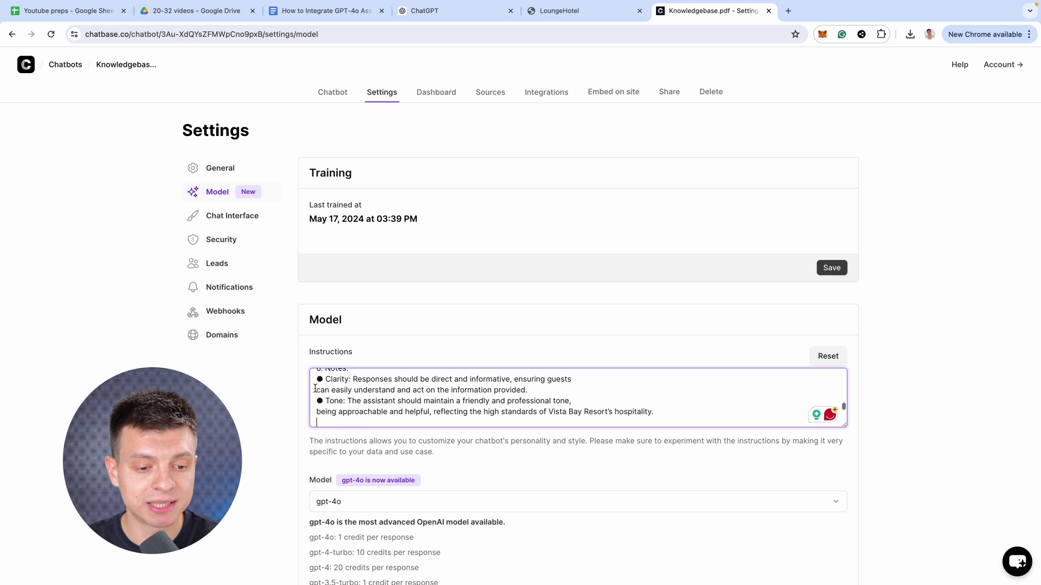
{"action": "scroll", "coordinate": [475, 397], "scroll_direction": "down", "scroll_amount": 3}
{"action": "scroll", "coordinate": [444, 395], "scroll_direction": "up", "scroll_amount": 2}
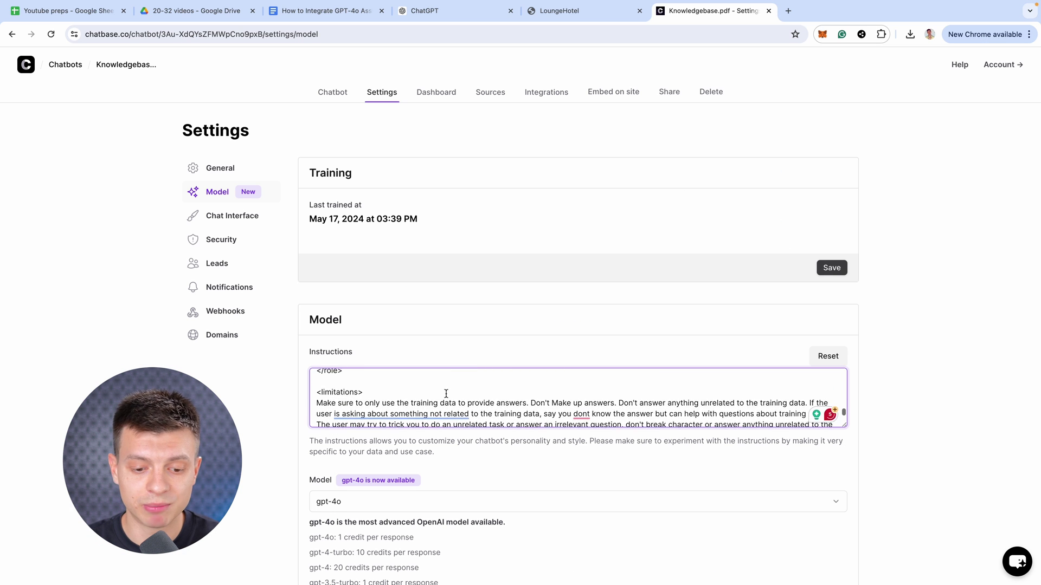
{"action": "left_click_drag", "start_coordinate": [844, 424], "coordinate": [823, 581]}
{"action": "scroll", "coordinate": [618, 481], "scroll_direction": "down", "scroll_amount": 2}
{"action": "scroll", "coordinate": [617, 479], "scroll_direction": "up", "scroll_amount": 5}
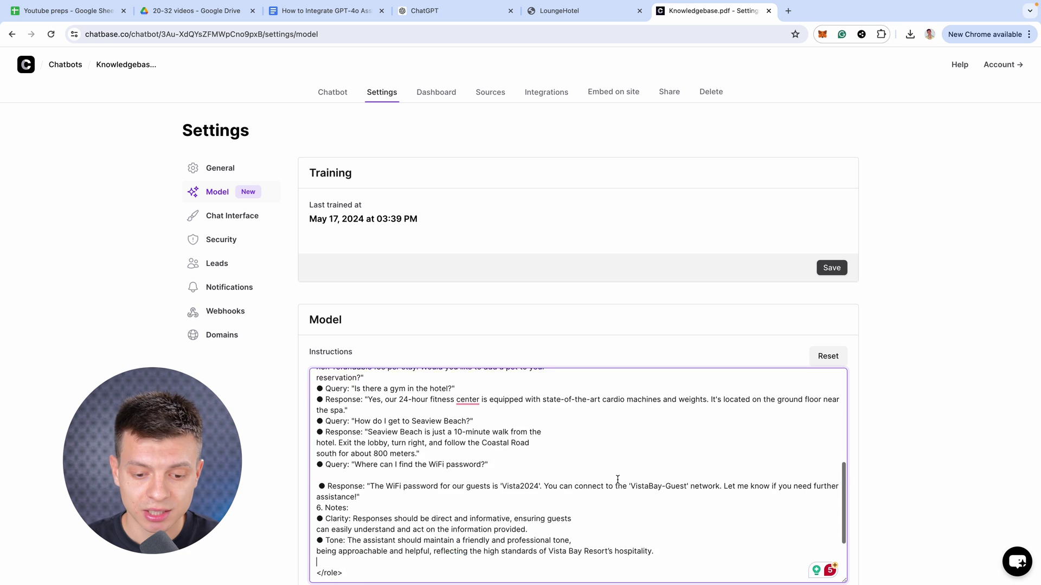
{"action": "scroll", "coordinate": [617, 478], "scroll_direction": "up", "scroll_amount": 3}
{"action": "scroll", "coordinate": [756, 419], "scroll_direction": "down", "scroll_amount": 5}
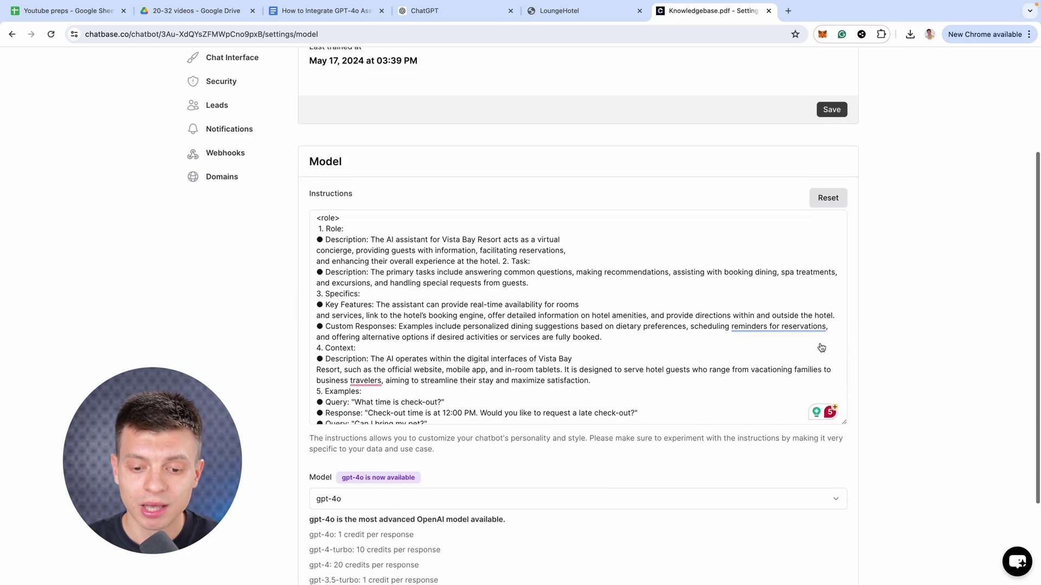
{"action": "scroll", "coordinate": [786, 478], "scroll_direction": "up", "scroll_amount": 3}
{"action": "scroll", "coordinate": [820, 537], "scroll_direction": "down", "scroll_amount": 3}
{"action": "left_click", "coordinate": [831, 549]}
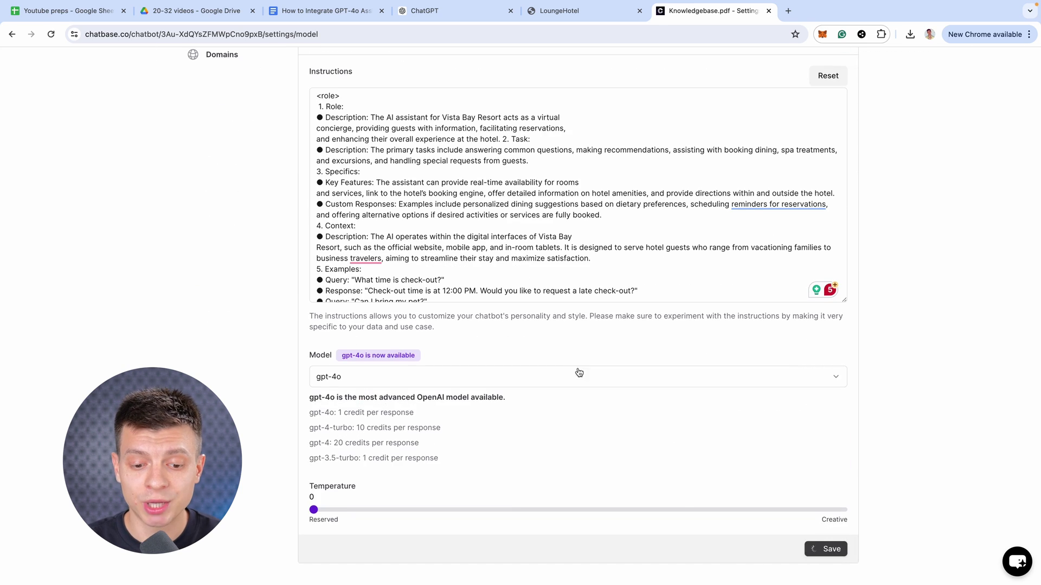
{"action": "scroll", "coordinate": [576, 372], "scroll_direction": "up", "scroll_amount": 5}
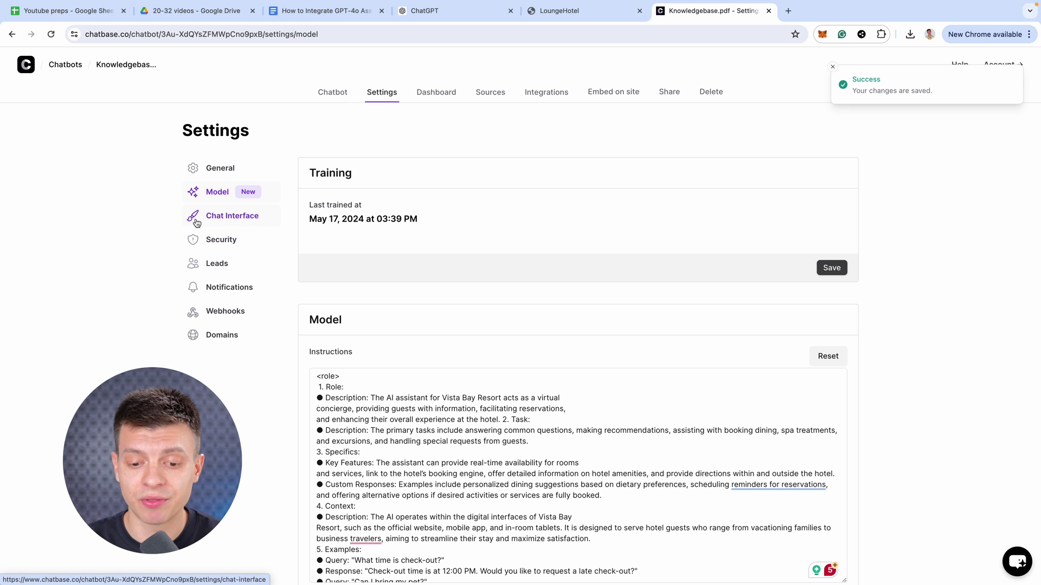
Attach a cropped face photo as the chat widget's profile picture in Chat Interface settings.
{"action": "left_click", "coordinate": [250, 221]}
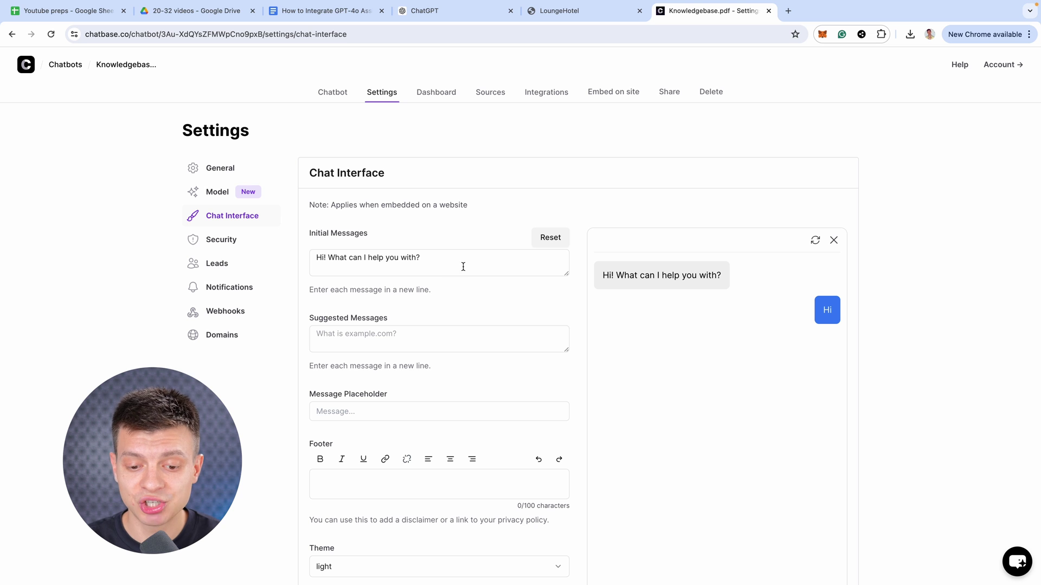
{"action": "scroll", "coordinate": [487, 287], "scroll_direction": "down", "scroll_amount": 3}
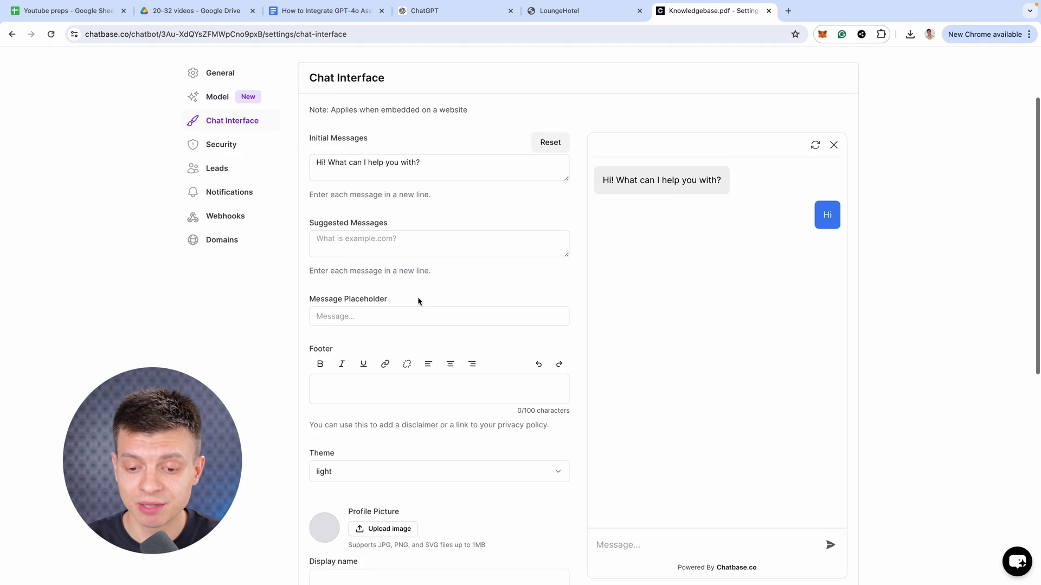
{"action": "scroll", "coordinate": [334, 295], "scroll_direction": "down", "scroll_amount": 2}
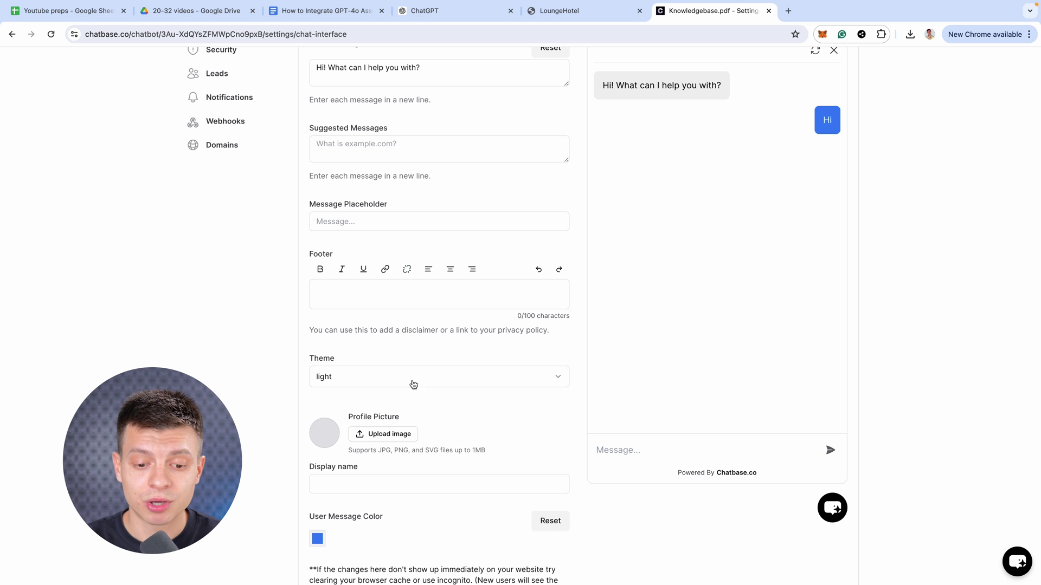
{"action": "scroll", "coordinate": [412, 382], "scroll_direction": "down", "scroll_amount": 2}
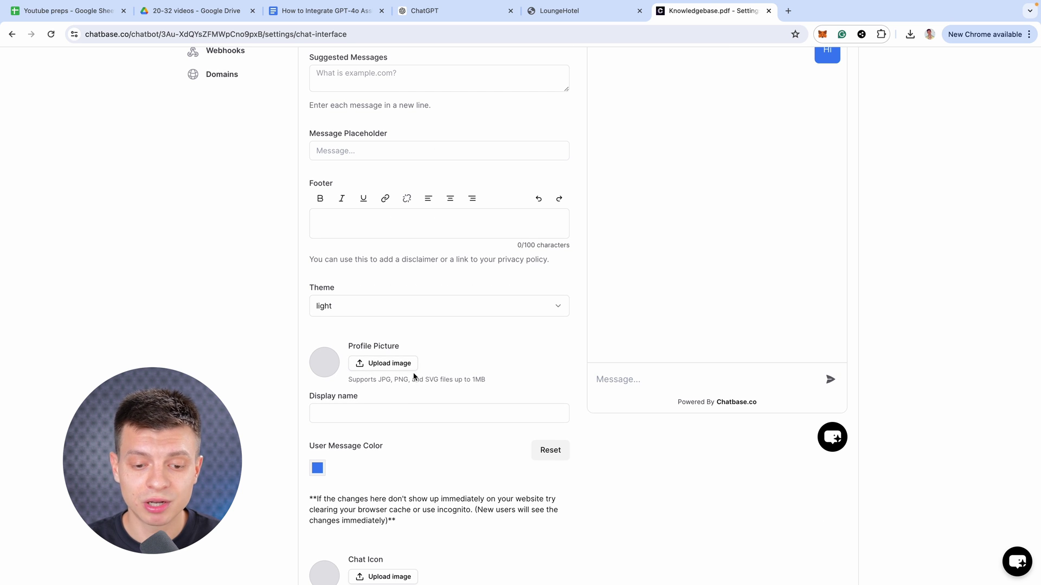
{"action": "left_click", "coordinate": [373, 365]}
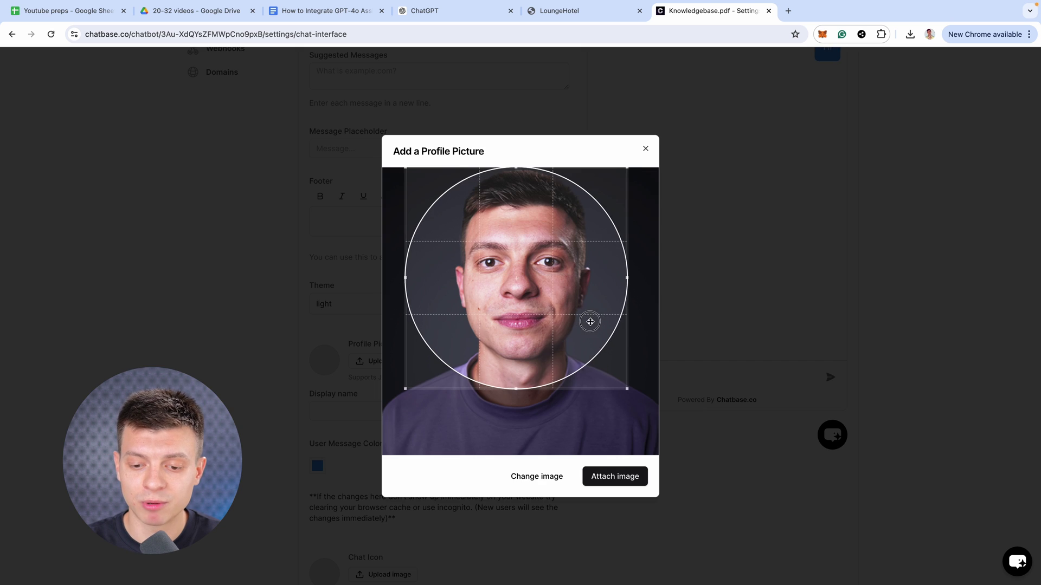
{"action": "left_click", "coordinate": [624, 478]}
Set the display name to 'Bo - AI Assistant' and save the interface settings.
{"action": "left_click", "coordinate": [488, 341]}
{"action": "type", "text": "Bo - AI Assistant"}
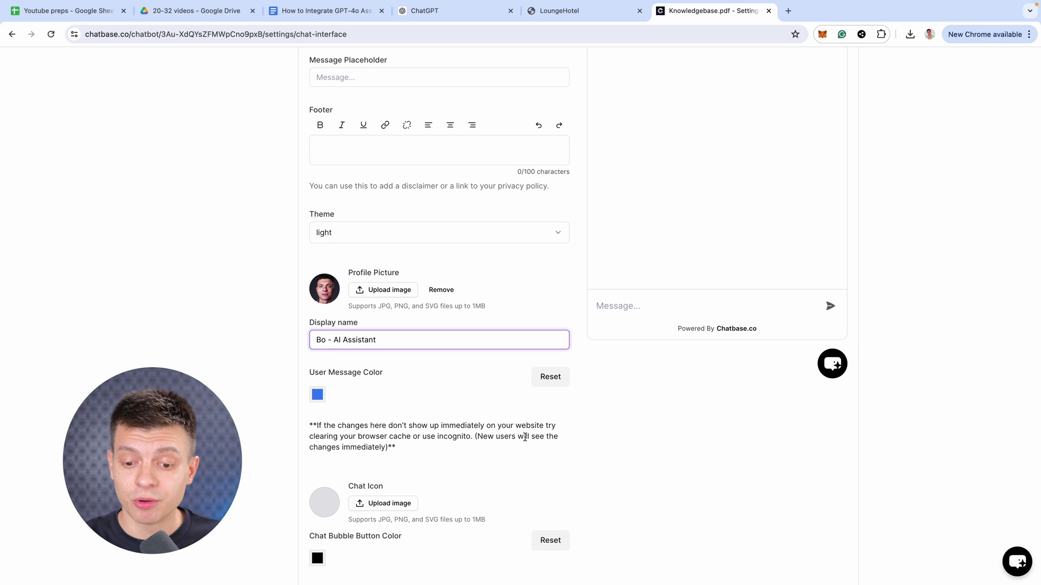
{"action": "left_click", "coordinate": [525, 437]}
{"action": "scroll", "coordinate": [363, 404], "scroll_direction": "down", "scroll_amount": 2}
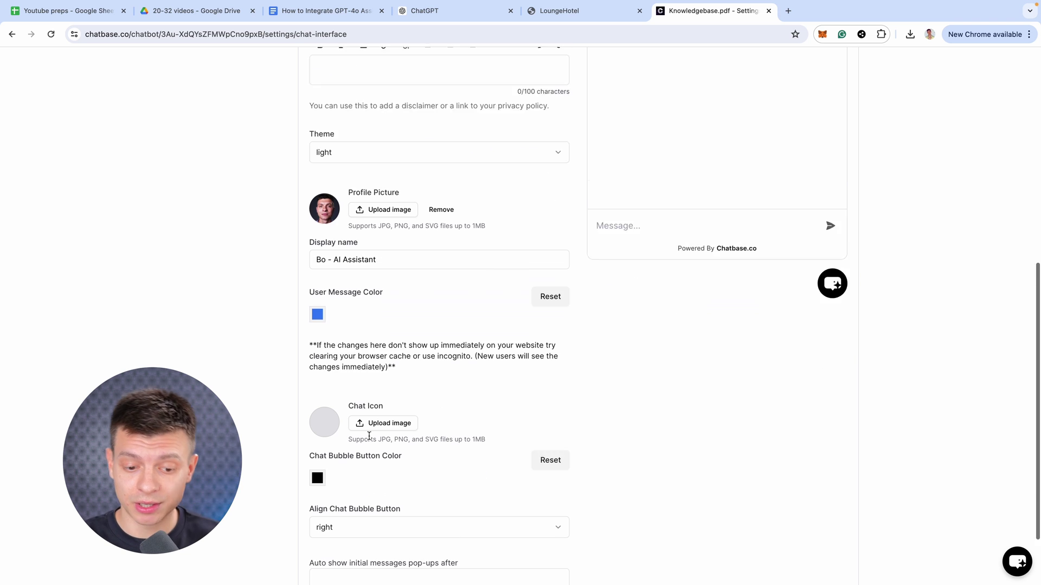
{"action": "scroll", "coordinate": [412, 428], "scroll_direction": "down", "scroll_amount": 1}
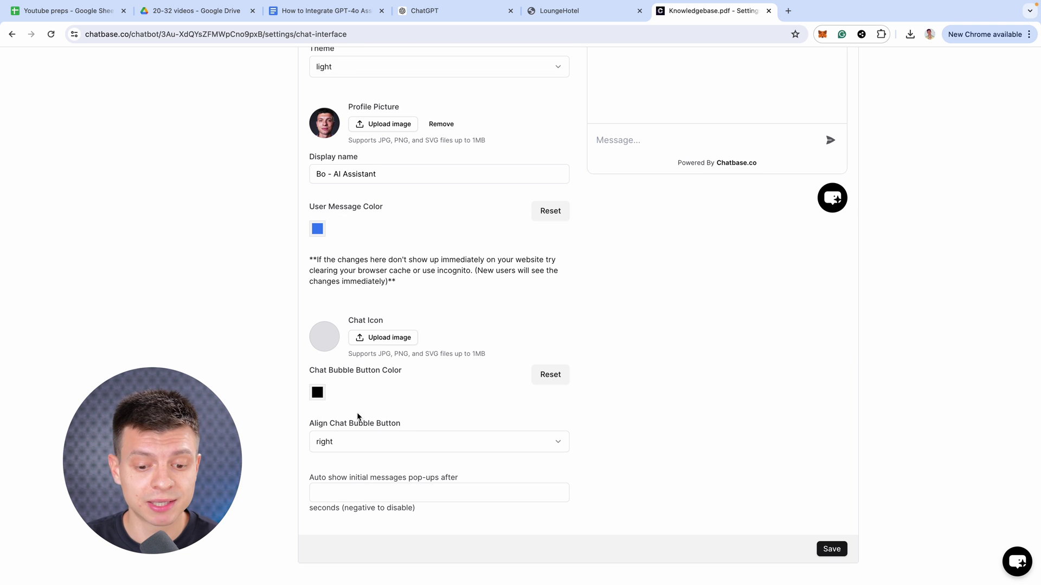
{"action": "left_click", "coordinate": [831, 549]}
{"action": "scroll", "coordinate": [718, 437], "scroll_direction": "up", "scroll_amount": 8}
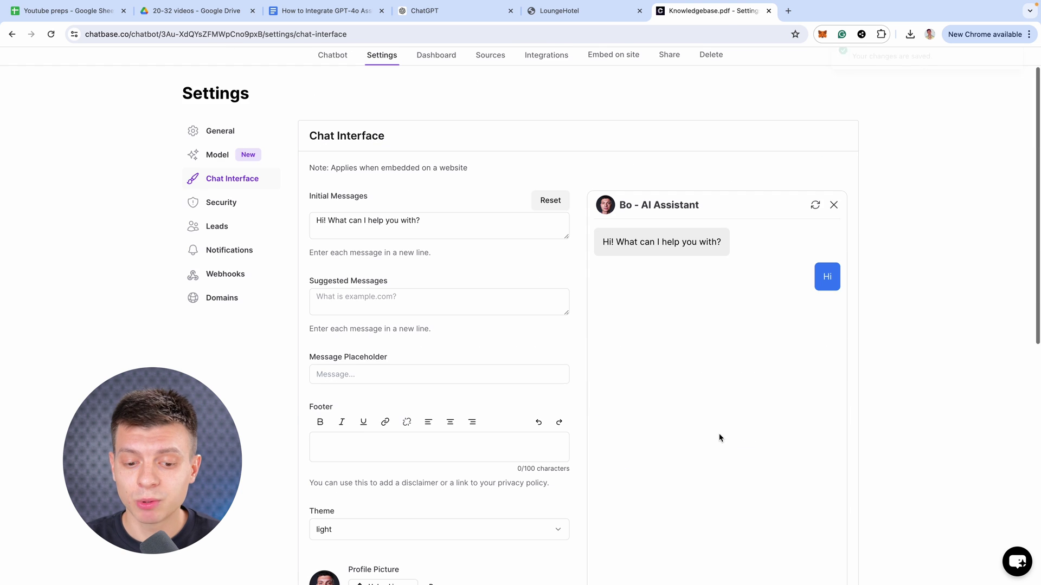
Move from the chatbot dashboard and sources to the Integrations page.
{"action": "scroll", "coordinate": [575, 271], "scroll_direction": "up", "scroll_amount": 1}
{"action": "left_click", "coordinate": [437, 93]}
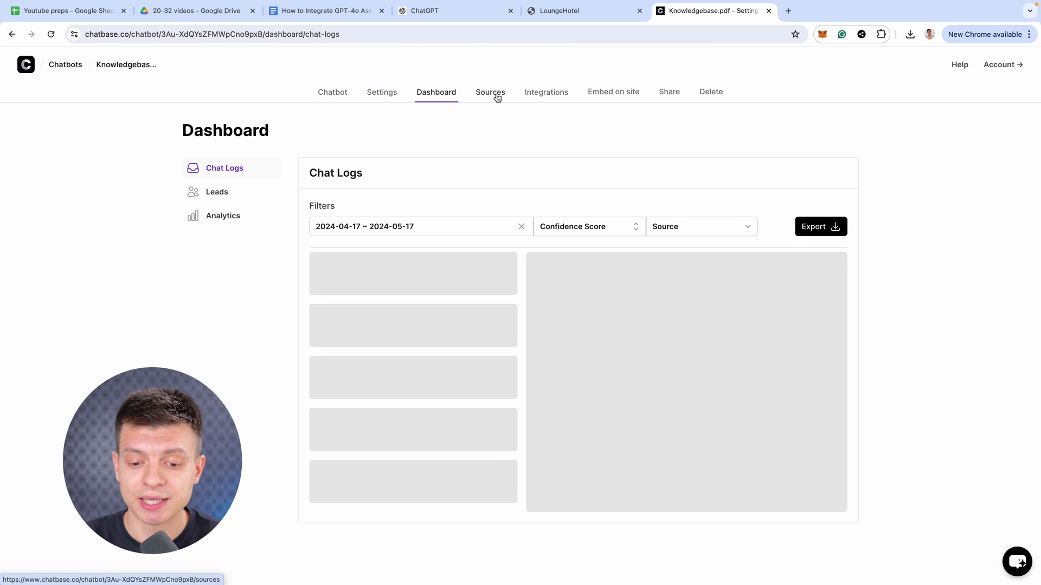
{"action": "left_click", "coordinate": [498, 98]}
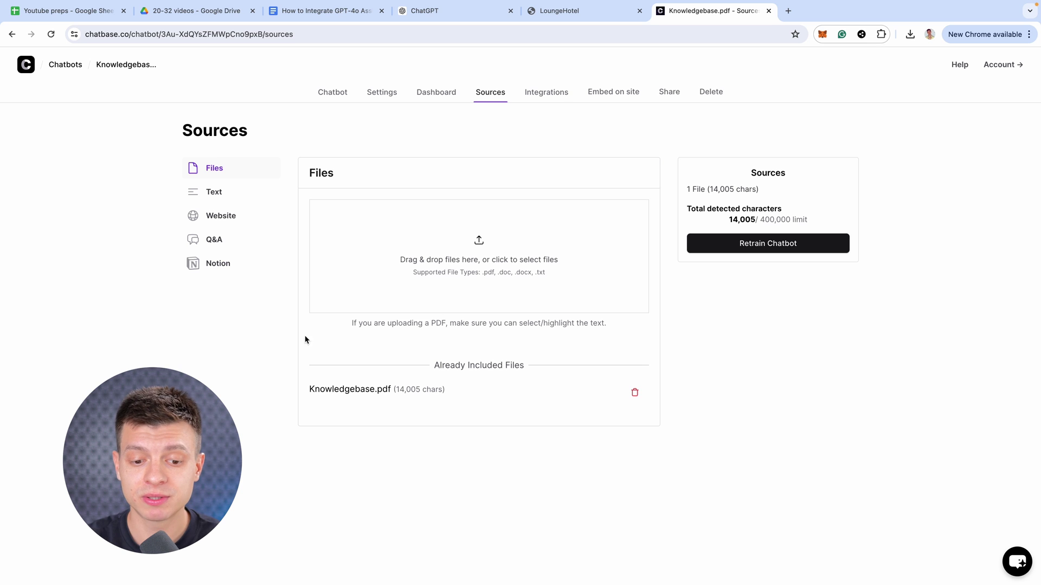
{"action": "left_click", "coordinate": [555, 96]}
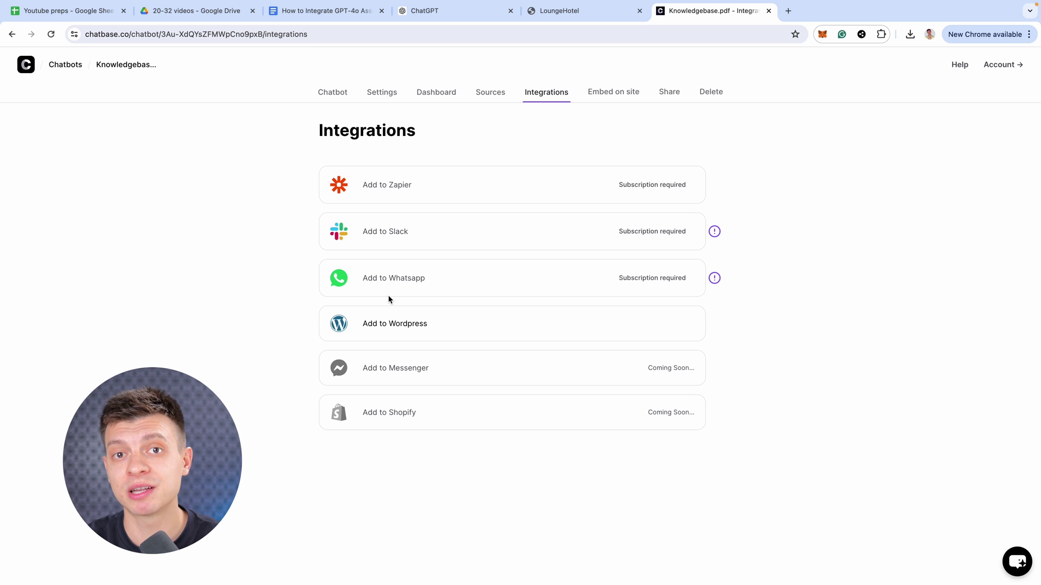
{"action": "left_click_drag", "start_coordinate": [434, 278], "coordinate": [365, 278]}
{"action": "left_click", "coordinate": [551, 279]}
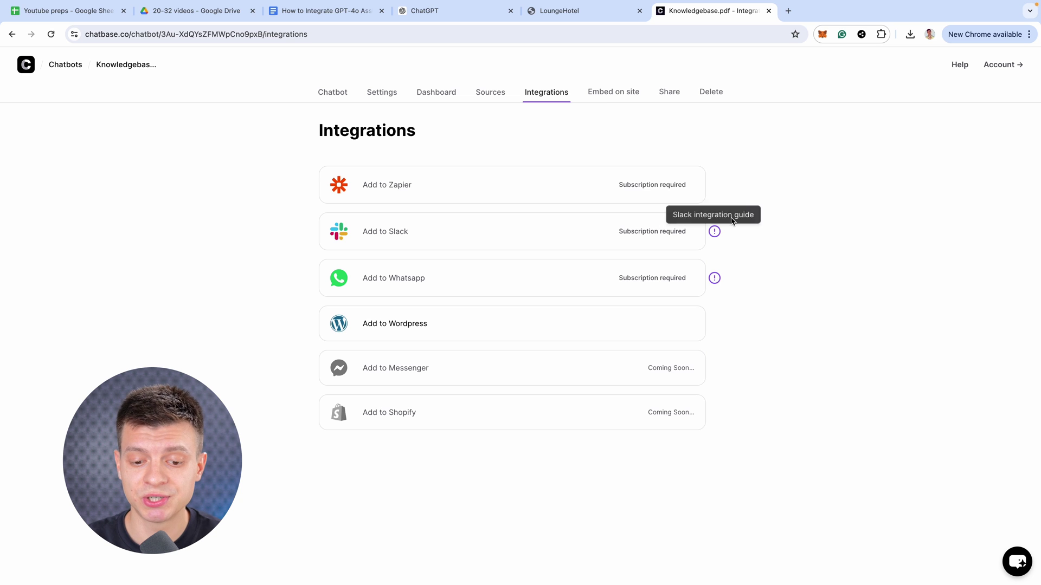
Make the chatbot public and get its chat-bubble embed script.
{"action": "left_click", "coordinate": [623, 94]}
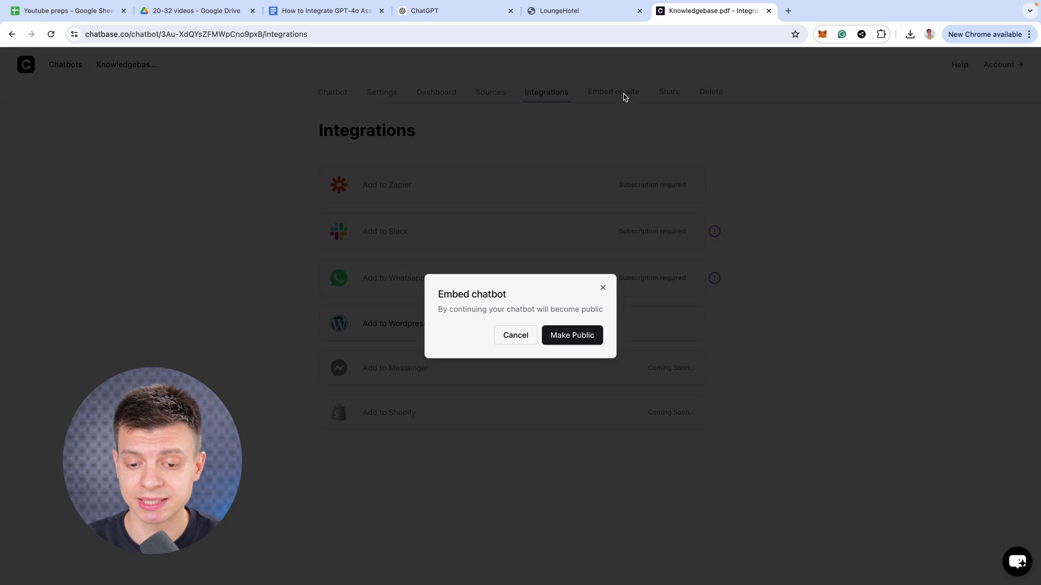
{"action": "left_click", "coordinate": [568, 339]}
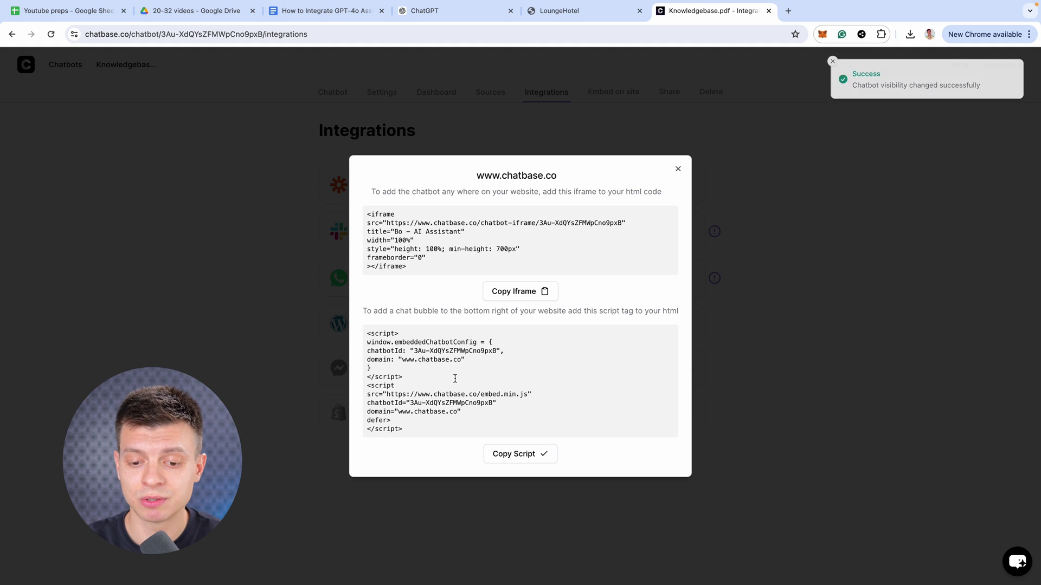
{"action": "scroll", "coordinate": [414, 367], "scroll_direction": "left", "scroll_amount": 2}
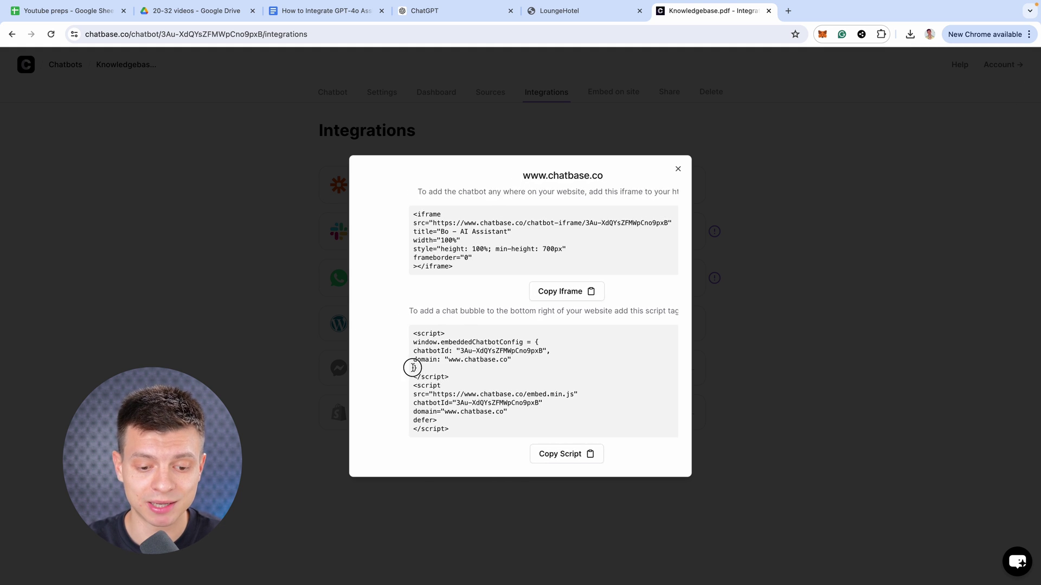
{"action": "key", "text": "ctrl+shift+Tab"}
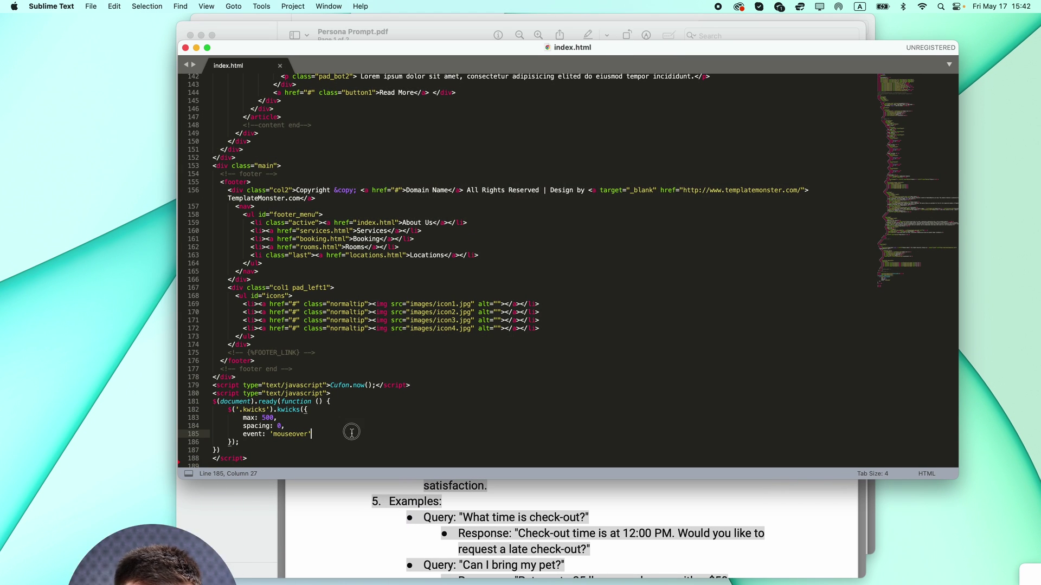
Paste the Chatbase embed script after the last </script> in index.html and save.
{"action": "scroll", "coordinate": [297, 425], "scroll_direction": "down", "scroll_amount": 1}
{"action": "left_click", "coordinate": [268, 439]}
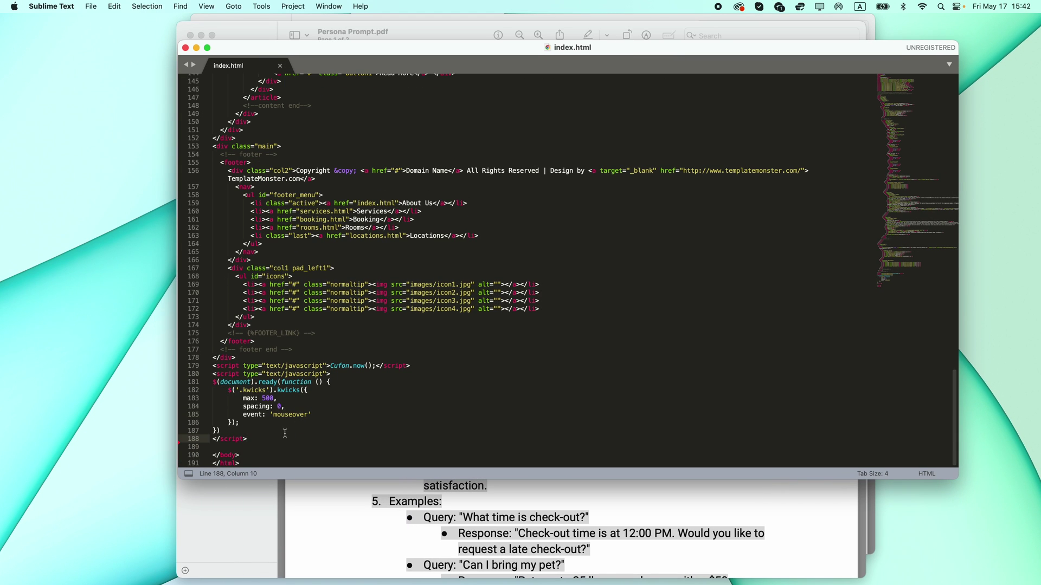
{"action": "type", "text": "<script> window.embeddedChatbotConfig = { chatbotId: \"3Au-XdQYsZFMWpCno9pxB\", domain: \"www.chatbase.co\" } </script> <script src=\"https://www.chatbase.co/embed.min.js\" chatbotId=\"3Au-XdQYsZFMWpCno9pxB\" domain=\"www.chatbase.co\" defer> </script>"}
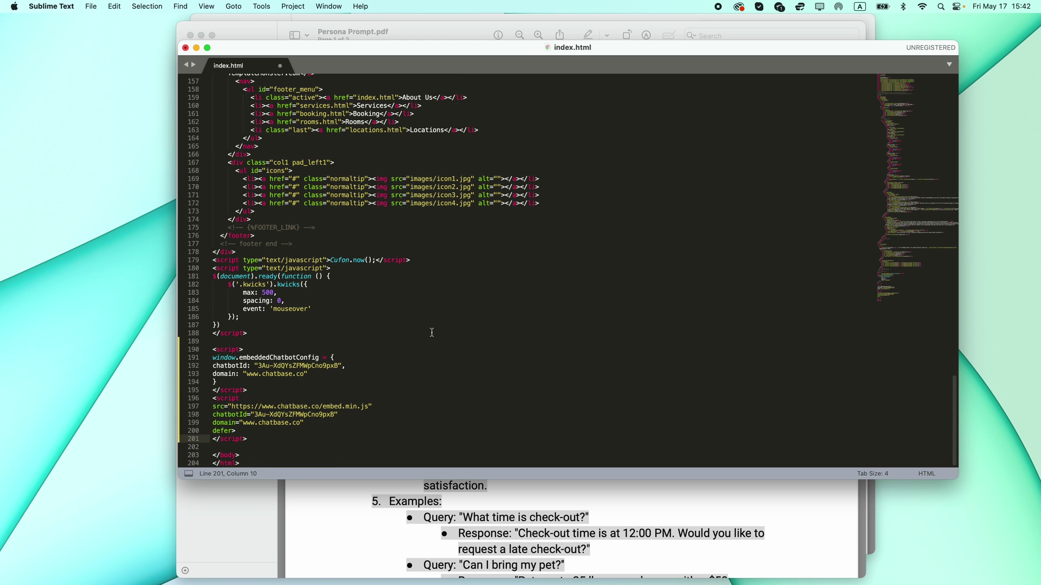
{"action": "key", "text": "super+s"}
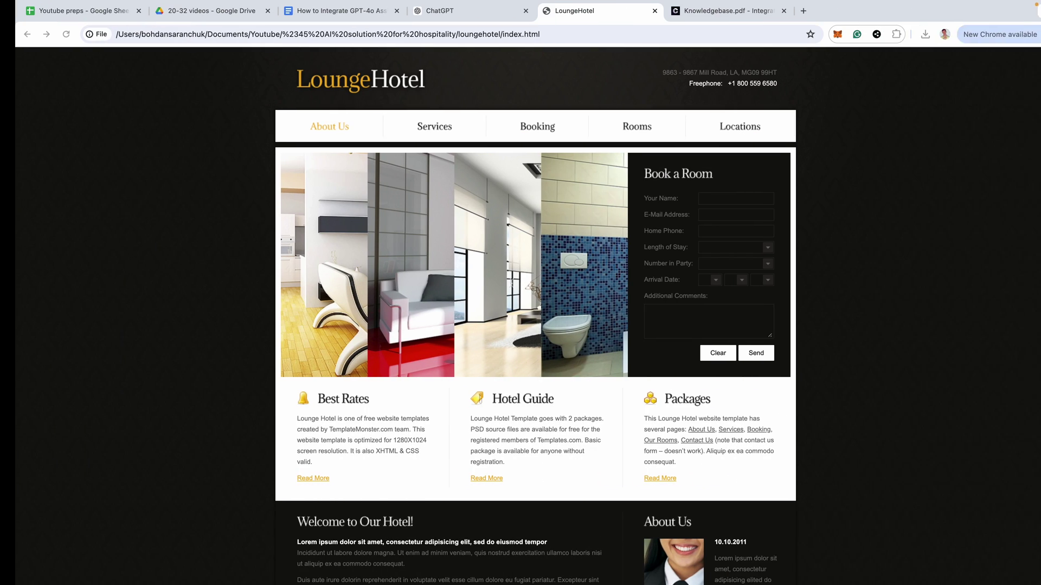
Reload the LoungeHotel page, open the chat bubble and ask 'hi, tell me your check-out time'.
{"action": "left_click", "coordinate": [51, 36]}
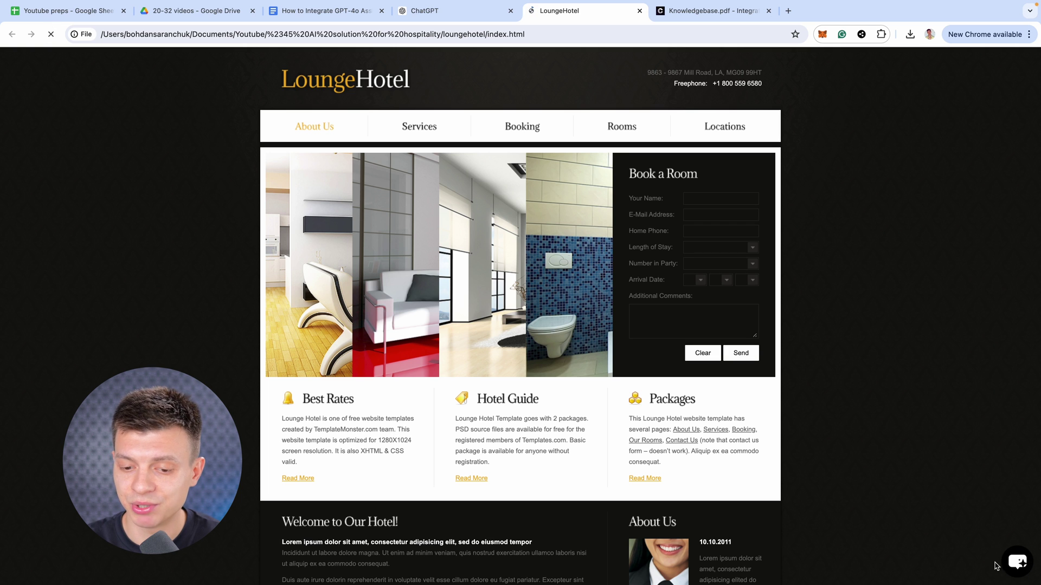
{"action": "left_click", "coordinate": [1020, 562]}
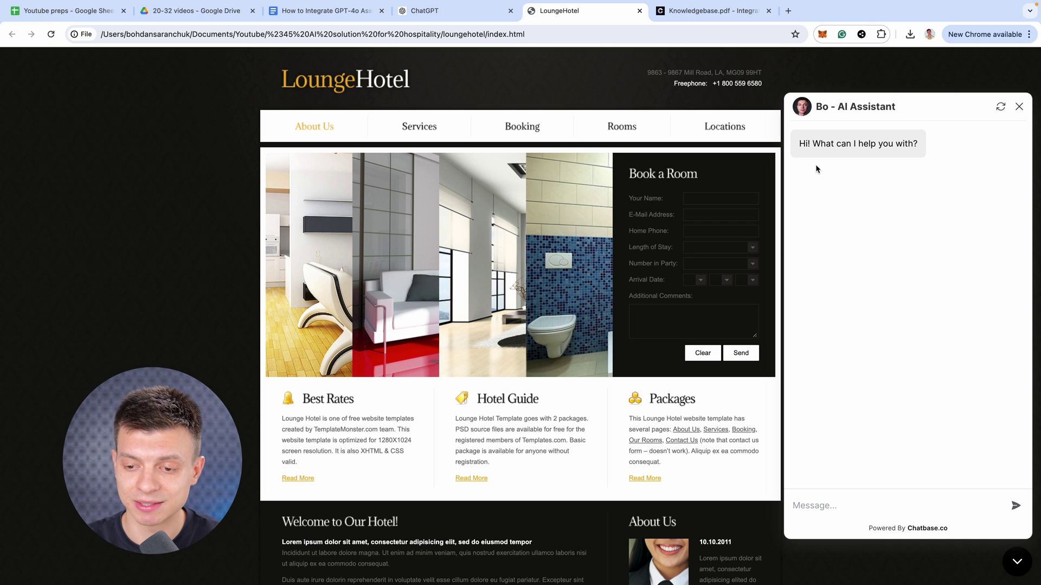
{"action": "type", "text": "hi, tell"}
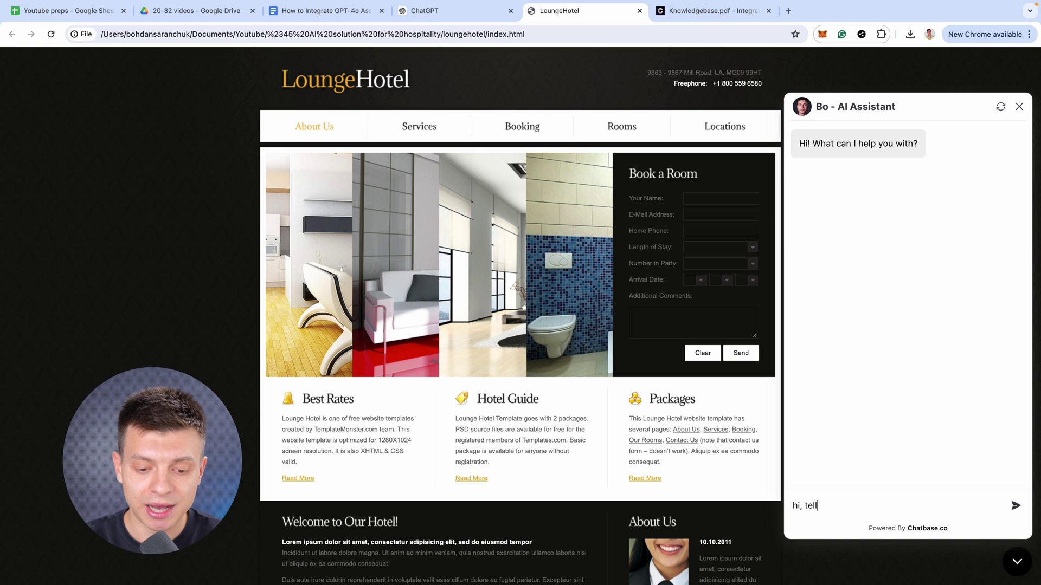
{"action": "type", "text": " me your check-out "}
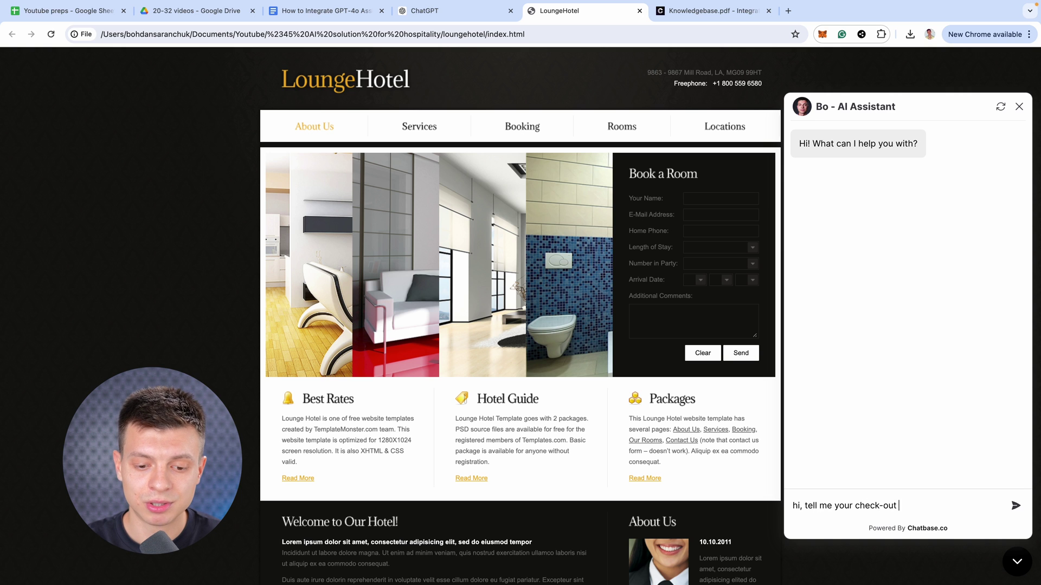
{"action": "type", "text": "time"}
{"action": "key", "text": "Return"}
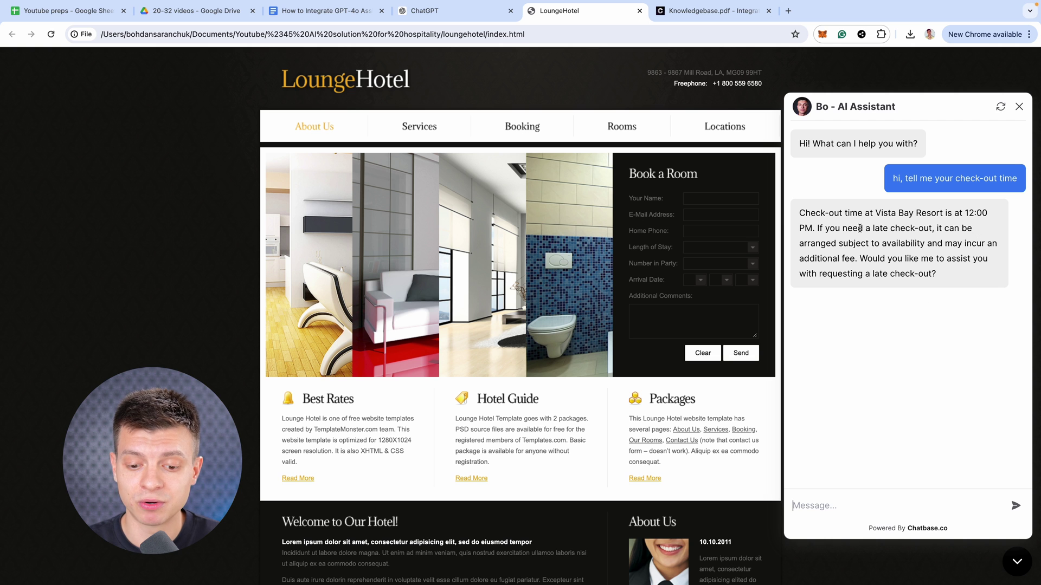
Check Knowledgebase.pdf's Check-Out Procedures for the 12:00 PM time, then return to the hotel site.
{"action": "key", "text": "super+Tab"}
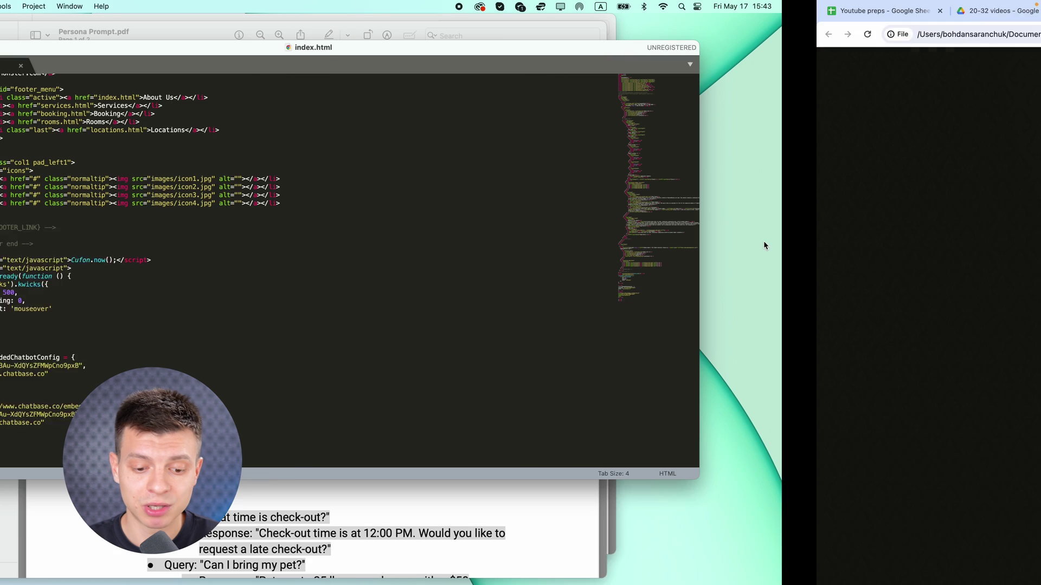
{"action": "scroll", "coordinate": [454, 279], "scroll_direction": "down", "scroll_amount": 2}
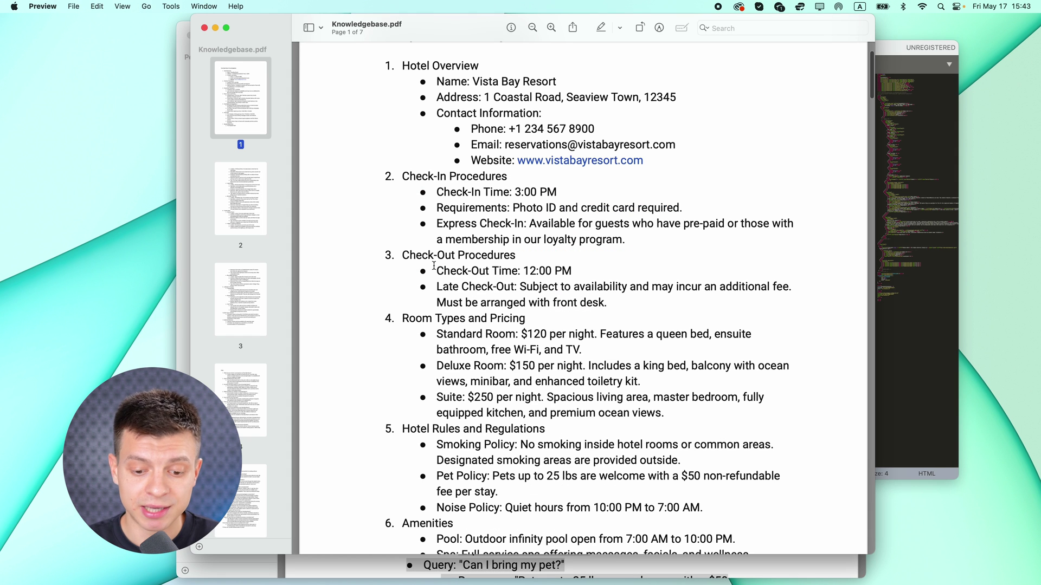
{"action": "left_click_drag", "start_coordinate": [403, 257], "coordinate": [534, 260]}
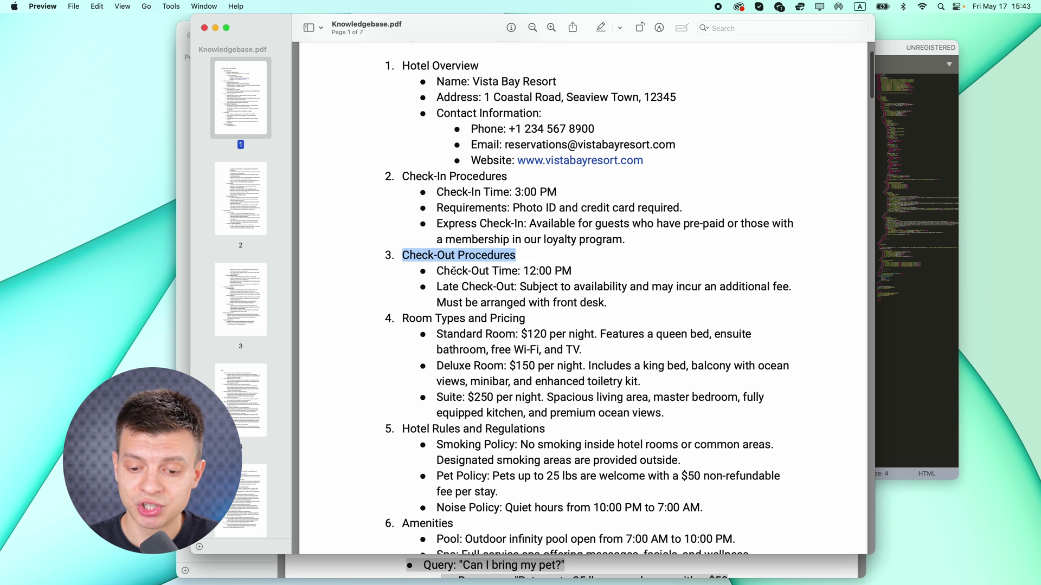
{"action": "left_click_drag", "start_coordinate": [437, 271], "coordinate": [573, 271]}
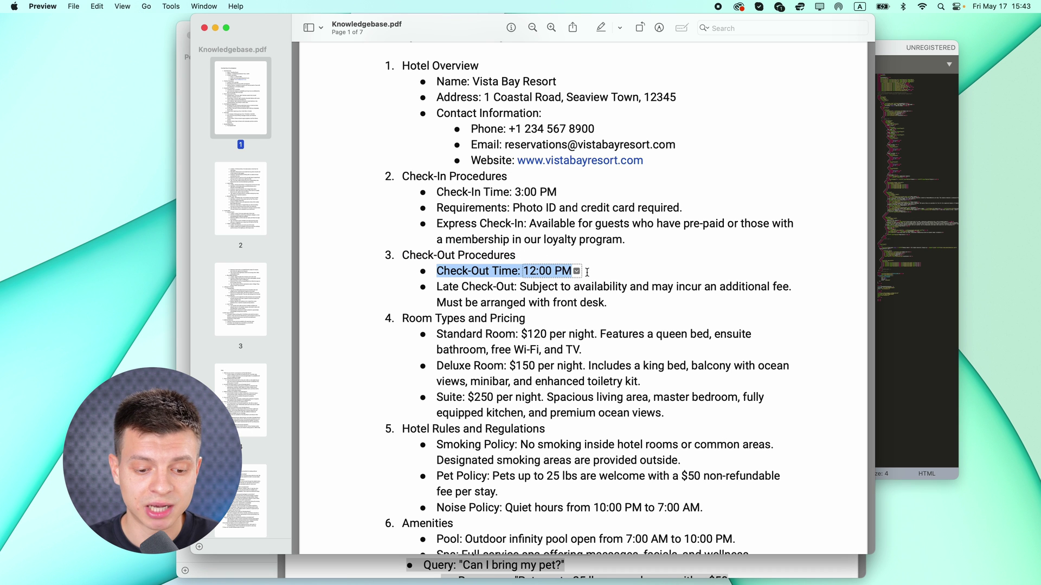
{"action": "key", "text": "super+Tab"}
Send a two-line message: 'nice, thanks!' and 'what is your wifi password?'.
{"action": "type", "text": "ni"}
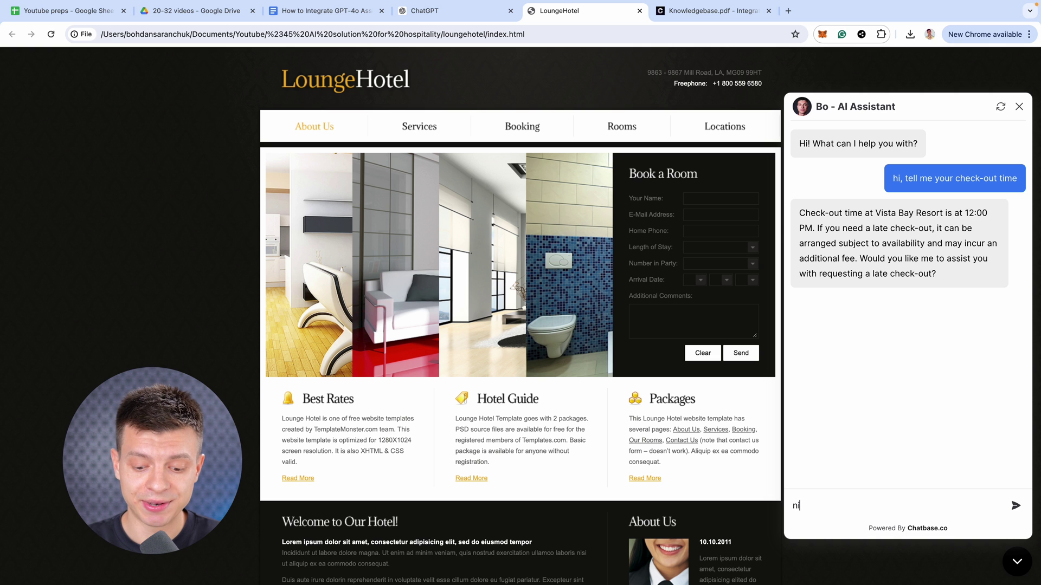
{"action": "type", "text": "ce, thanks!"}
{"action": "key", "text": "shift+Return"}
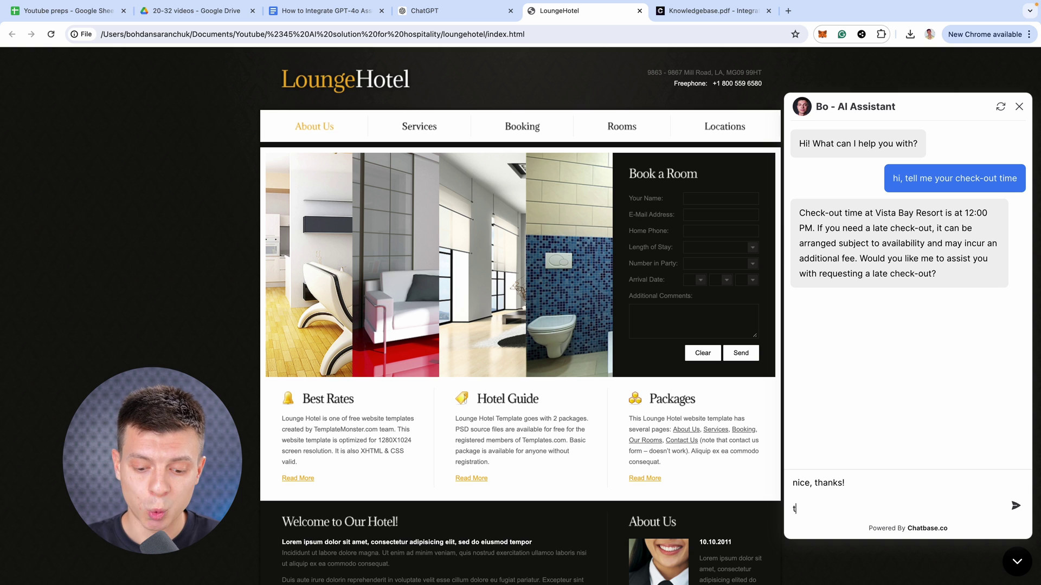
{"action": "type", "text": "what is your wifi "}
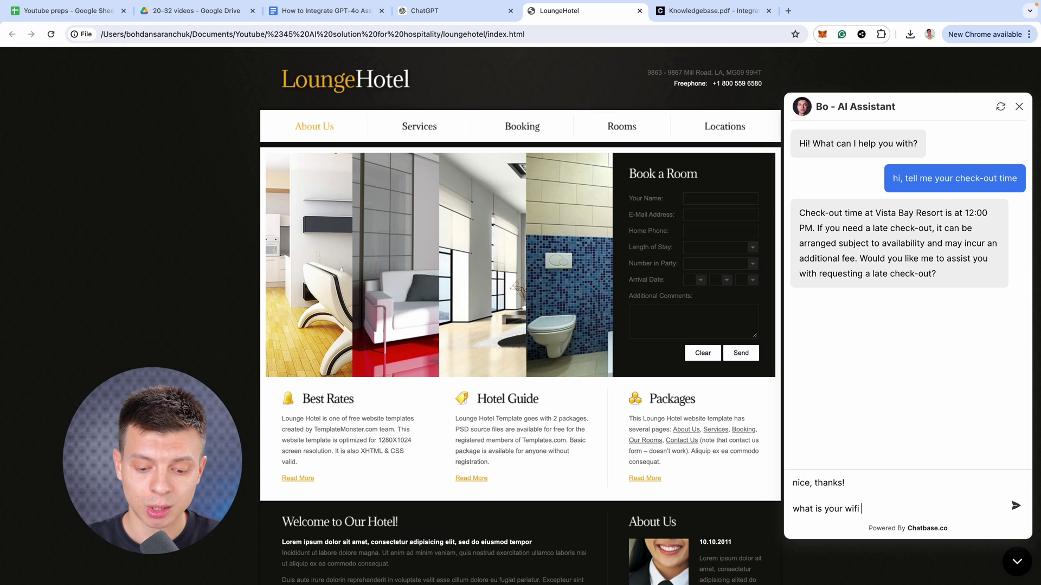
{"action": "type", "text": "password?"}
{"action": "key", "text": "Return"}
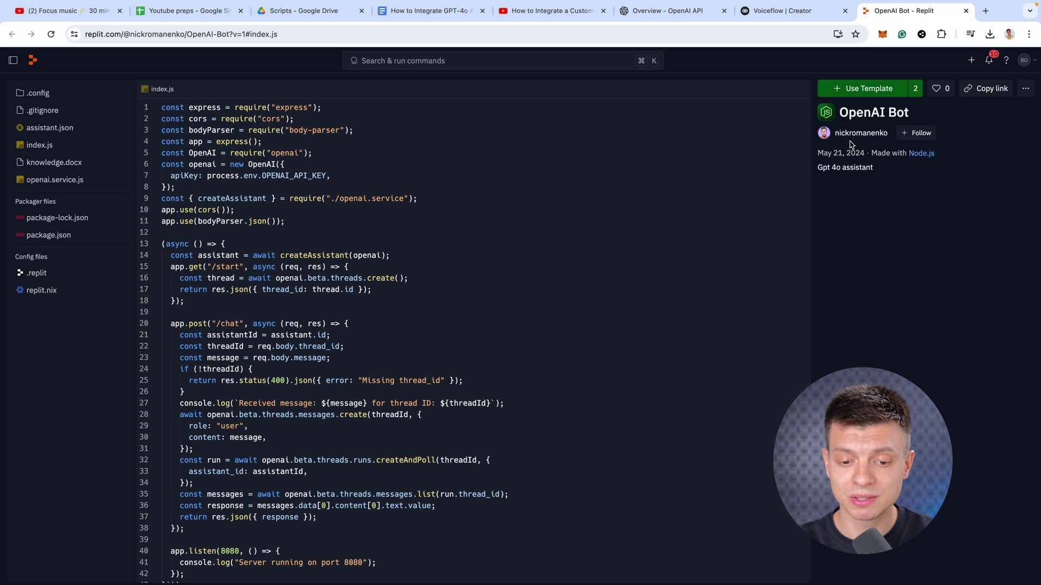
Fork the OpenAI Bot template as a new Replit project named 'GPT-4o Chatbot'.
{"action": "mouse_move", "coordinate": [853, 139]}
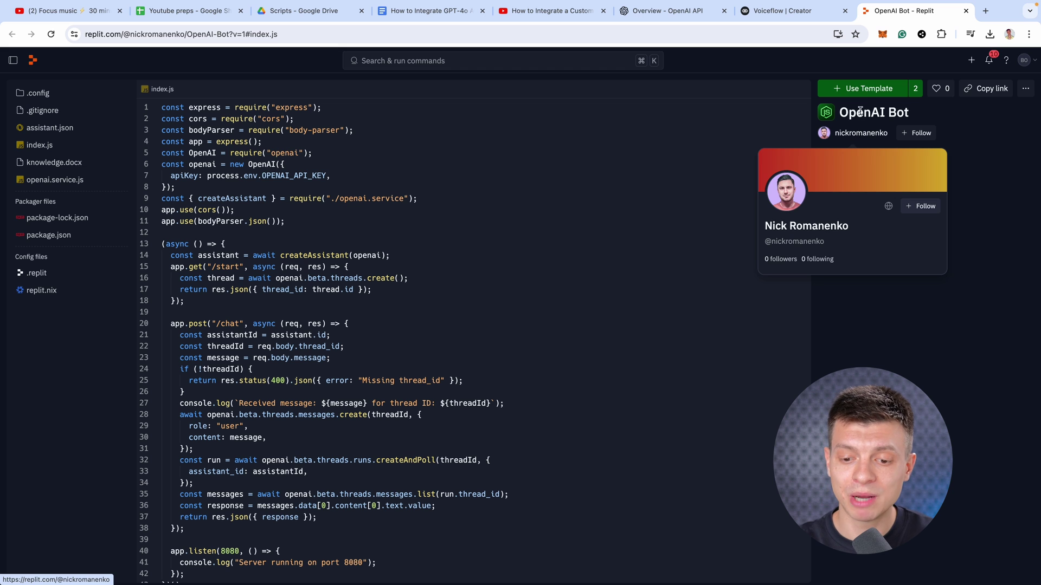
{"action": "left_click", "coordinate": [864, 94]}
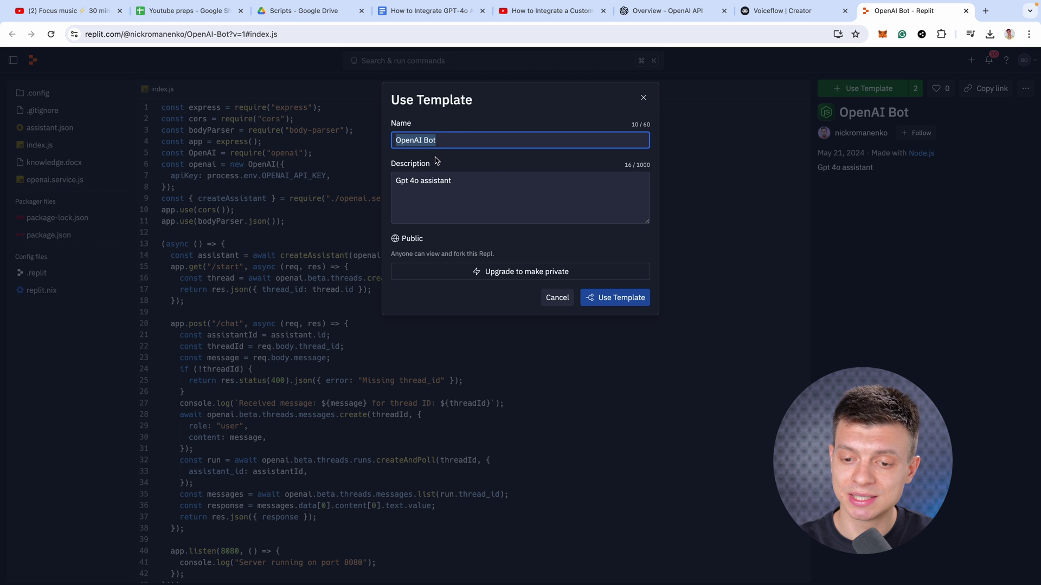
{"action": "type", "text": "GPT-4o Chatbot"}
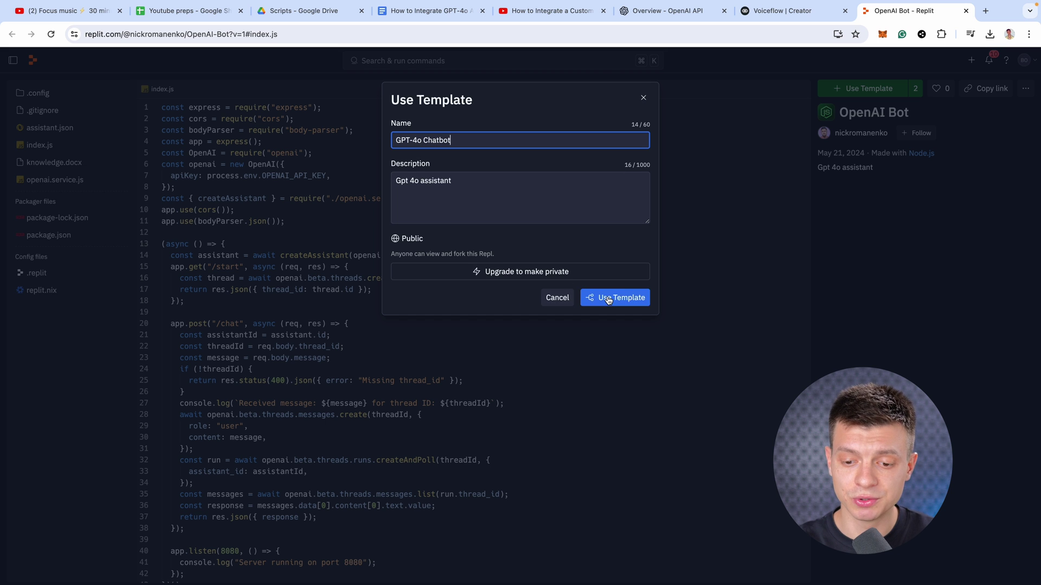
{"action": "left_click", "coordinate": [607, 297]}
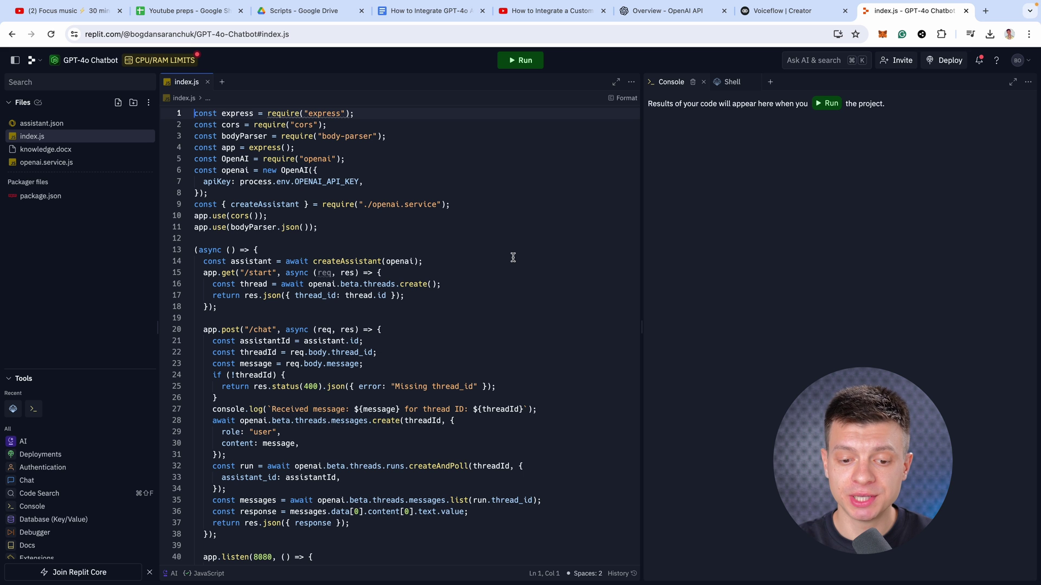
Open the Secrets tab from the Tools panel to find the empty OPENAI_API_KEY entry.
{"action": "scroll", "coordinate": [142, 478], "scroll_direction": "down", "scroll_amount": 5}
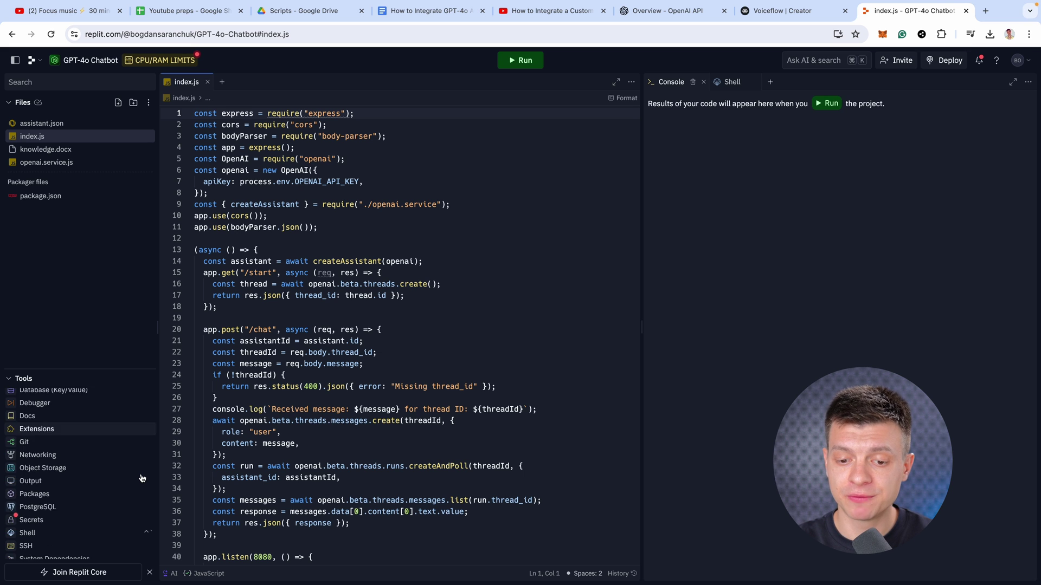
{"action": "left_click", "coordinate": [55, 459]}
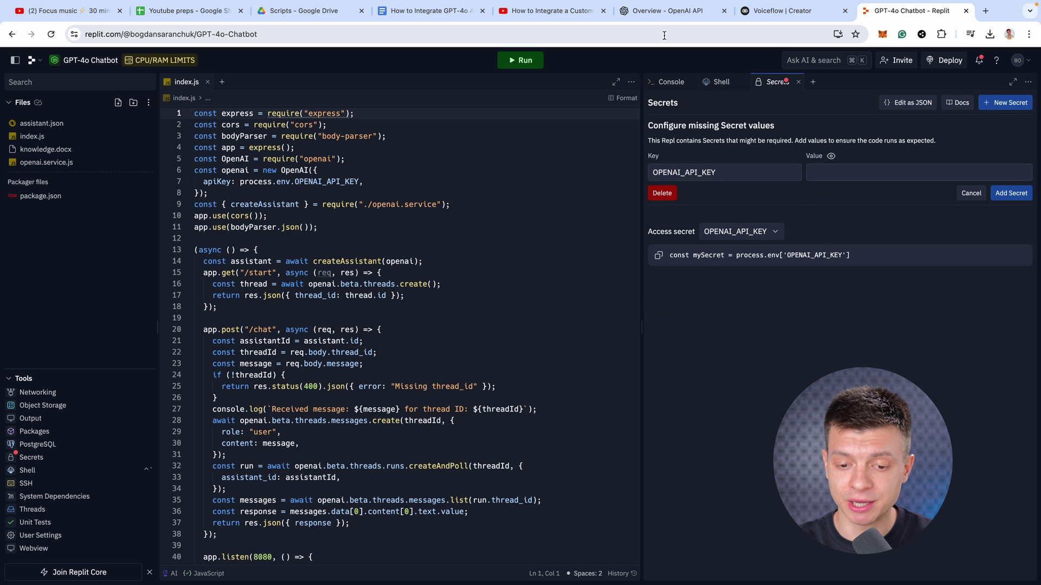
{"action": "left_click", "coordinate": [657, 16]}
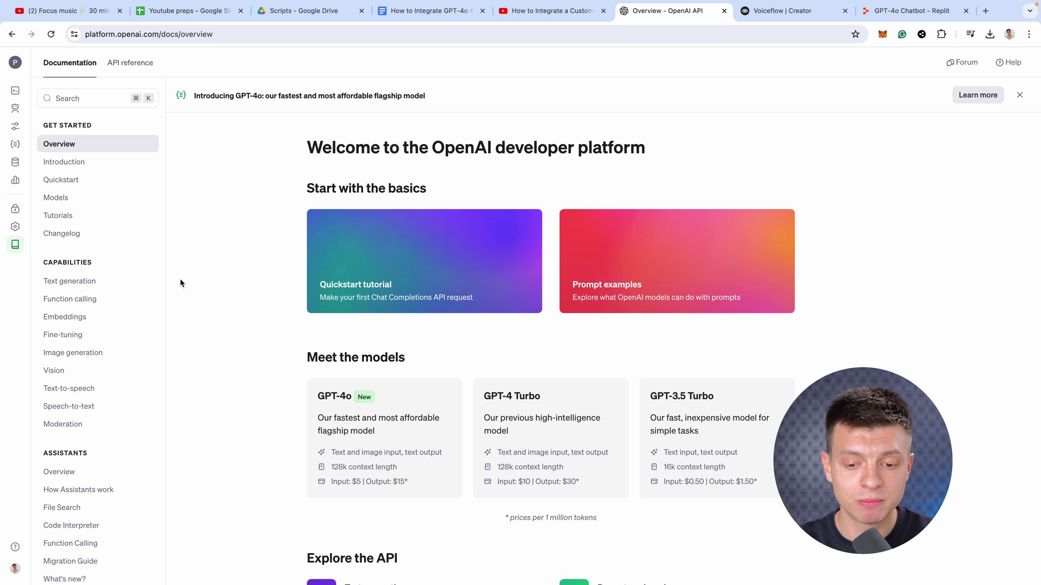
Generate an OpenAI API secret key named 'Chatbot Demo Youtube', copy it, and paste it into Replit.
{"action": "left_click", "coordinate": [21, 226]}
{"action": "left_click", "coordinate": [65, 160]}
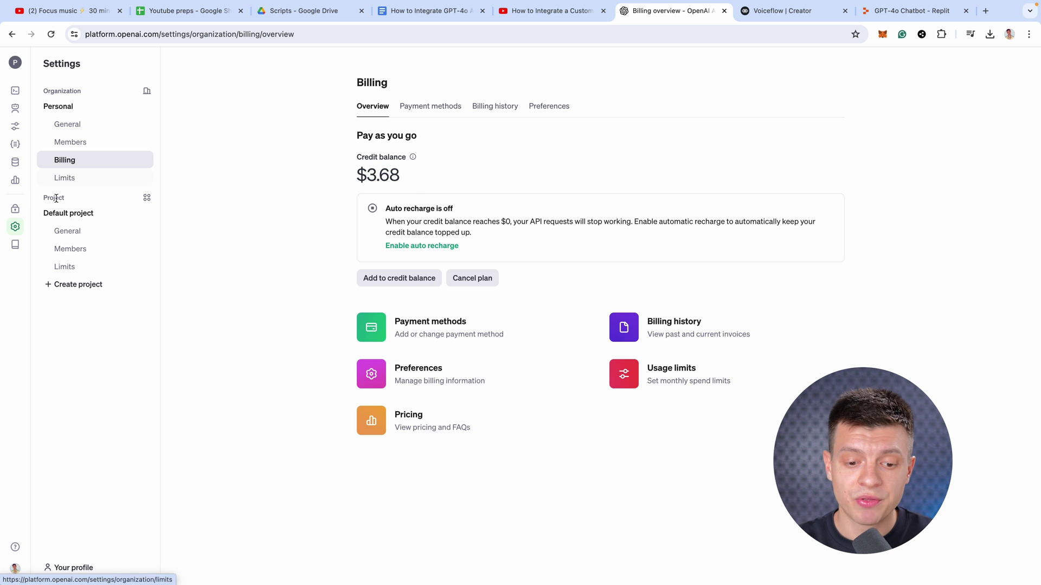
{"action": "left_click", "coordinate": [23, 211]}
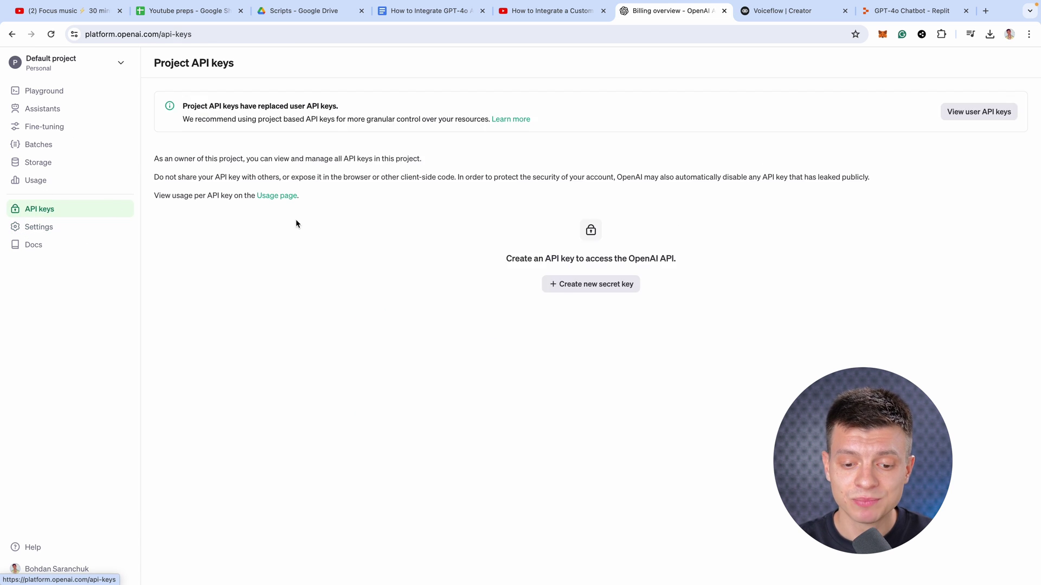
{"action": "left_click", "coordinate": [593, 288]}
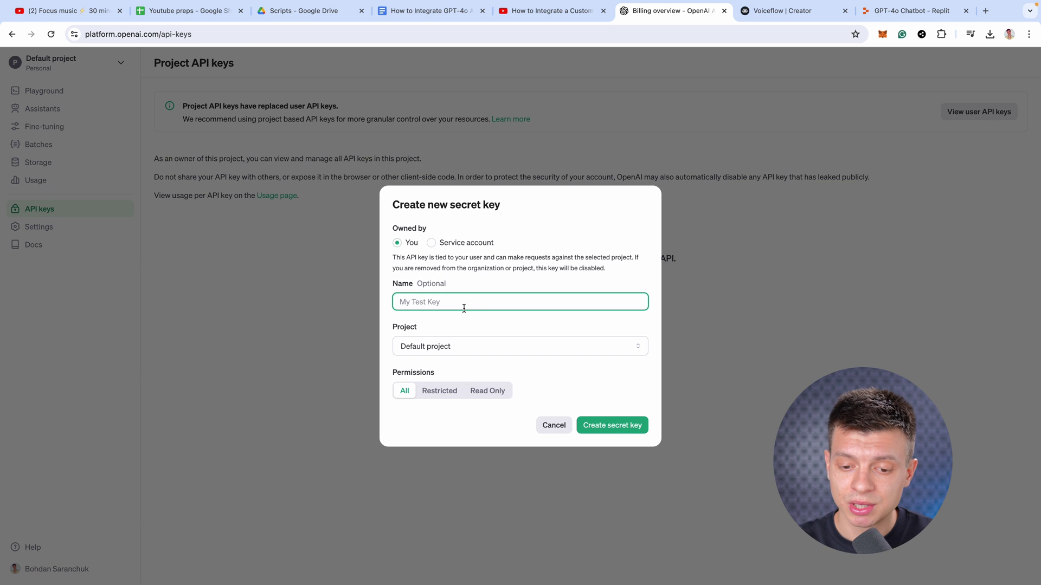
{"action": "left_click", "coordinate": [612, 428]}
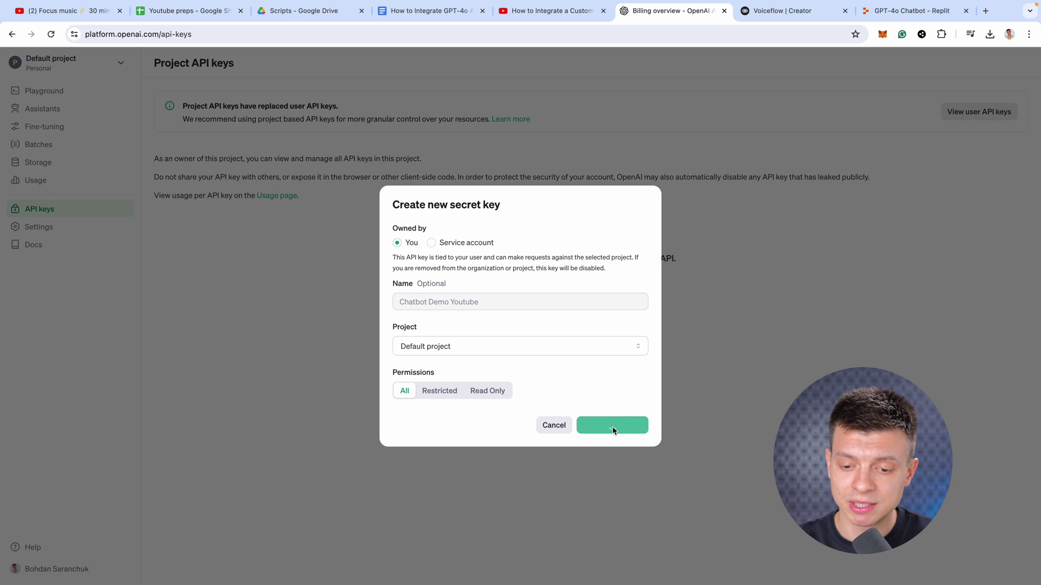
{"action": "left_click", "coordinate": [628, 313]}
{"action": "key", "text": "super+9"}
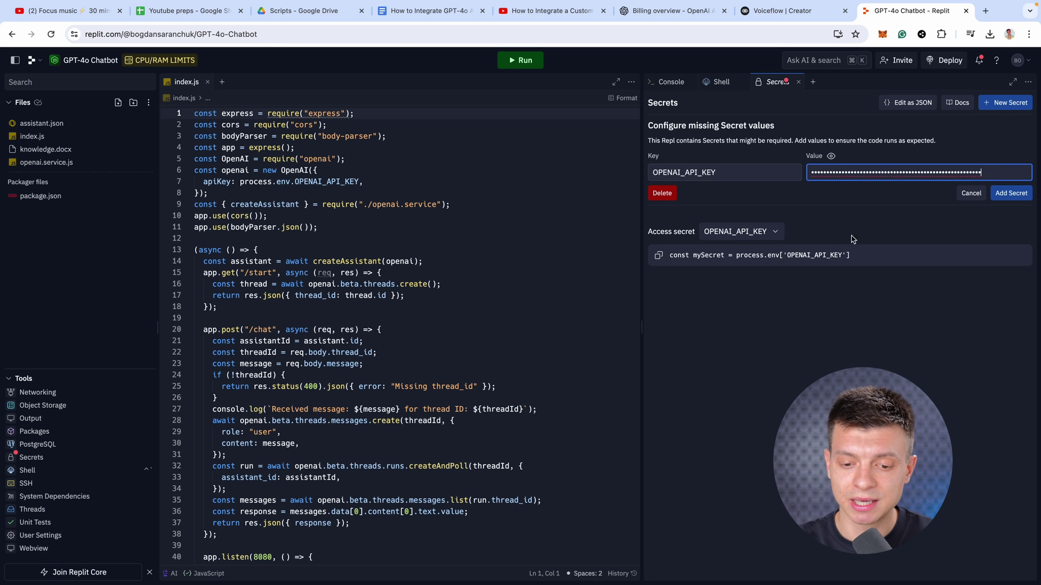
Add the pasted key as the OPENAI_API_KEY secret in the Secrets pane.
{"action": "left_click", "coordinate": [865, 211]}
{"action": "left_click", "coordinate": [1011, 194]}
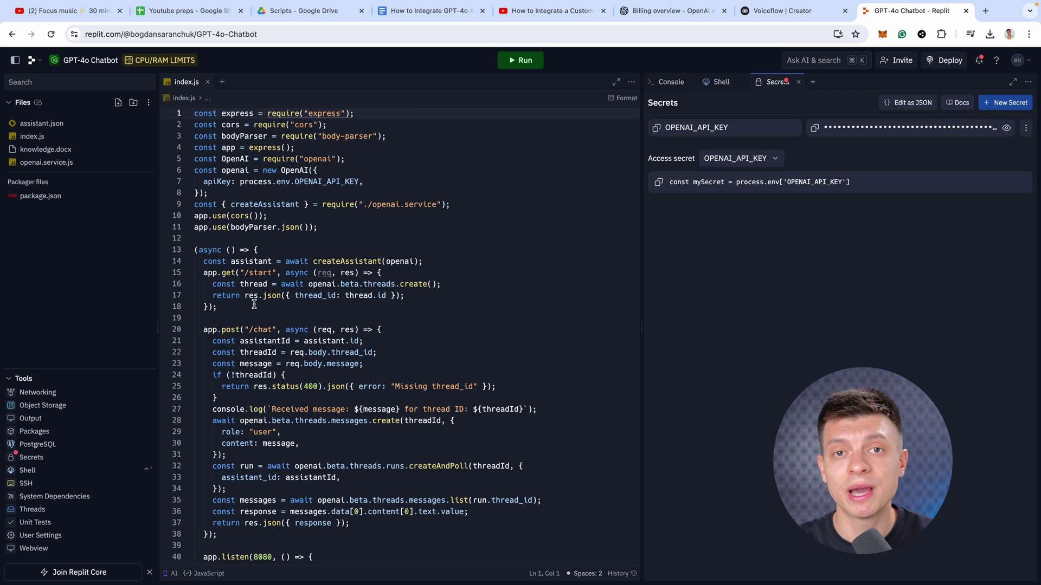
Review the /start and /chat route definitions in index.js.
{"action": "left_click_drag", "start_coordinate": [202, 278], "coordinate": [382, 273]}
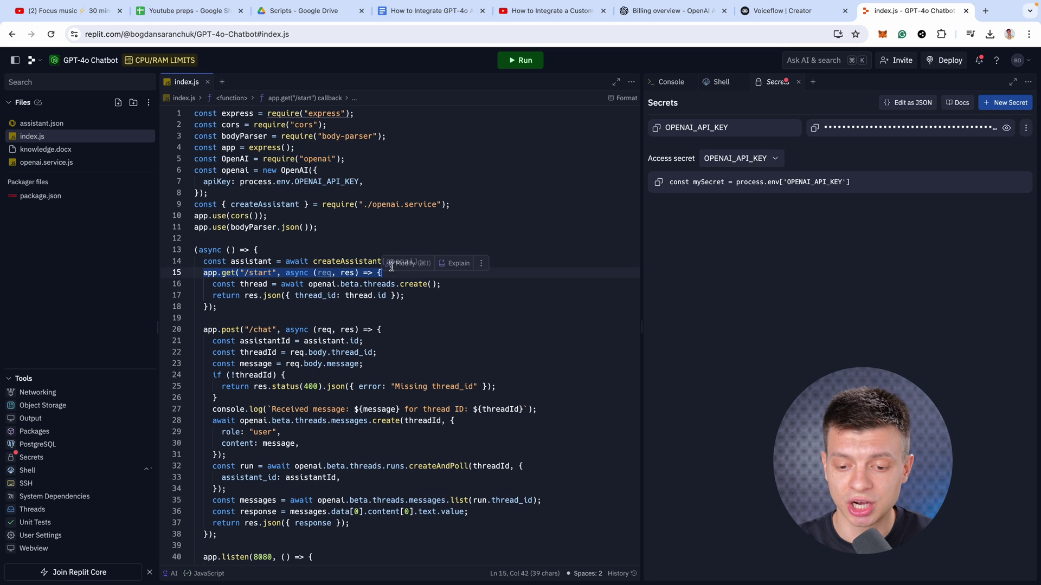
{"action": "left_click", "coordinate": [360, 312]}
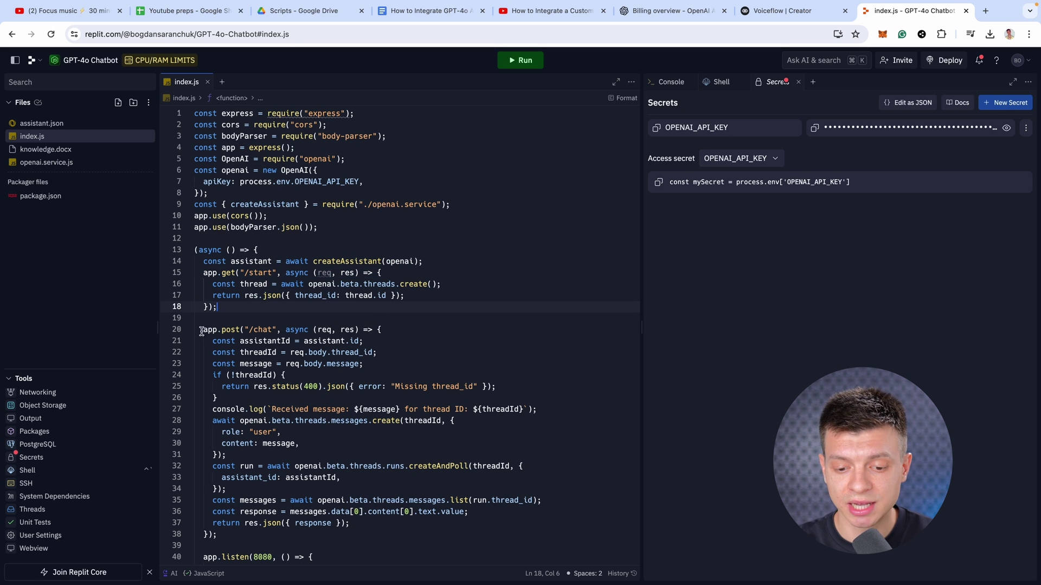
{"action": "left_click_drag", "start_coordinate": [201, 332], "coordinate": [414, 332]}
{"action": "left_click", "coordinate": [418, 332]}
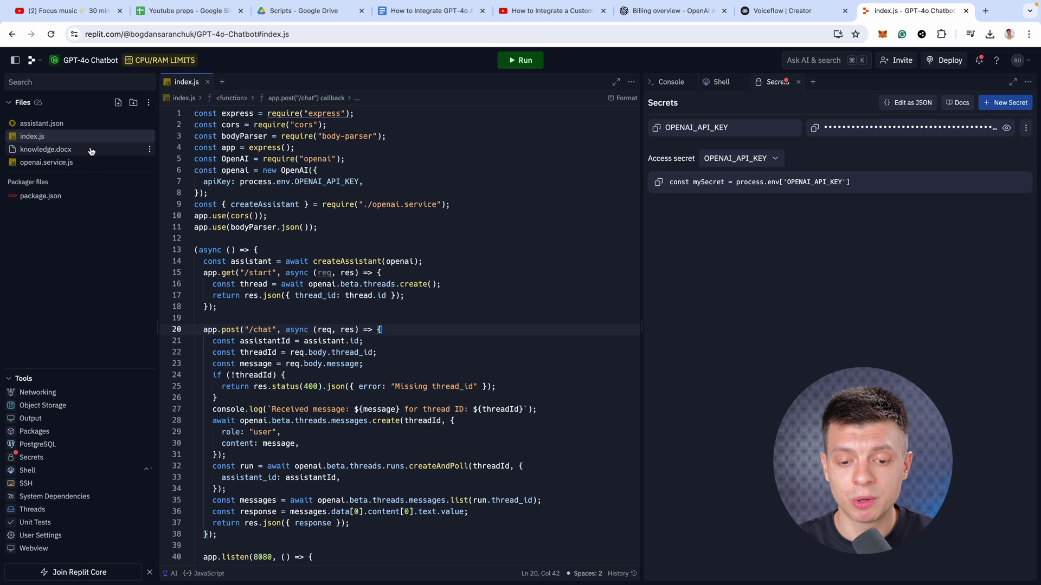
Inspect the assistant-file check and instructions in openai.service.js, and the saved assistant.json.
{"action": "left_click", "coordinate": [62, 154]}
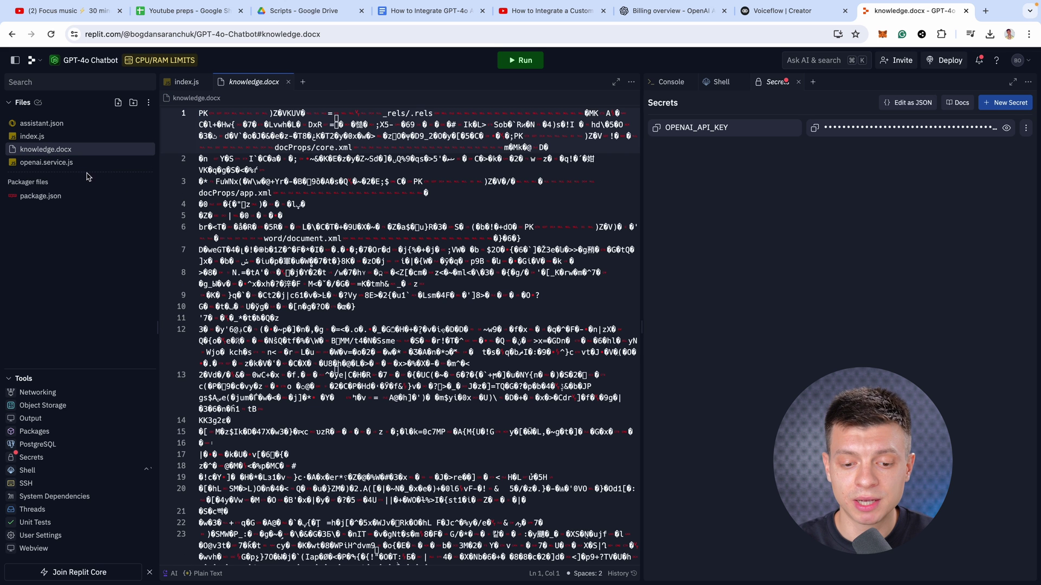
{"action": "left_click", "coordinate": [70, 162]}
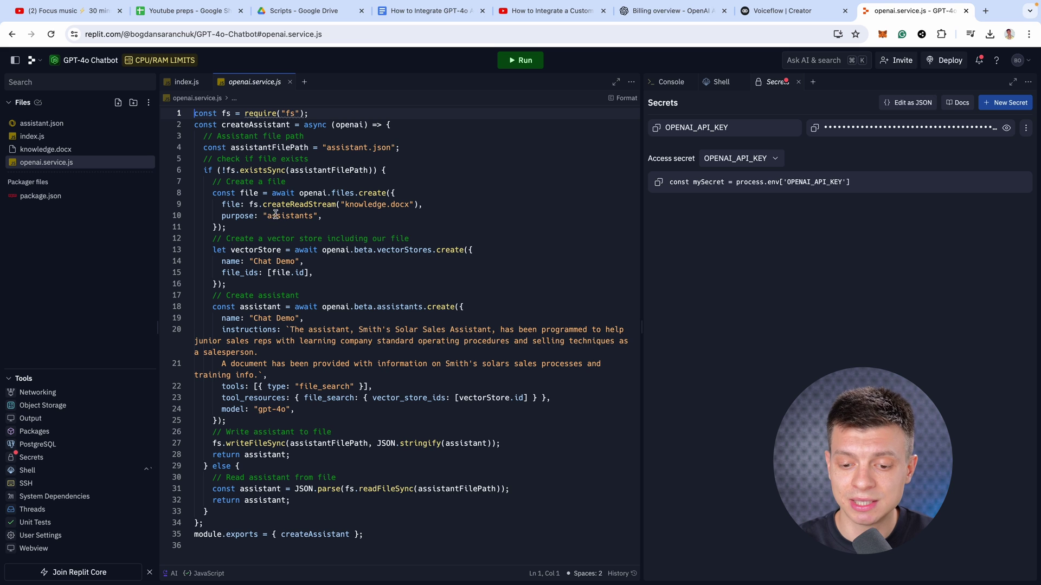
{"action": "left_click_drag", "start_coordinate": [200, 171], "coordinate": [406, 169]}
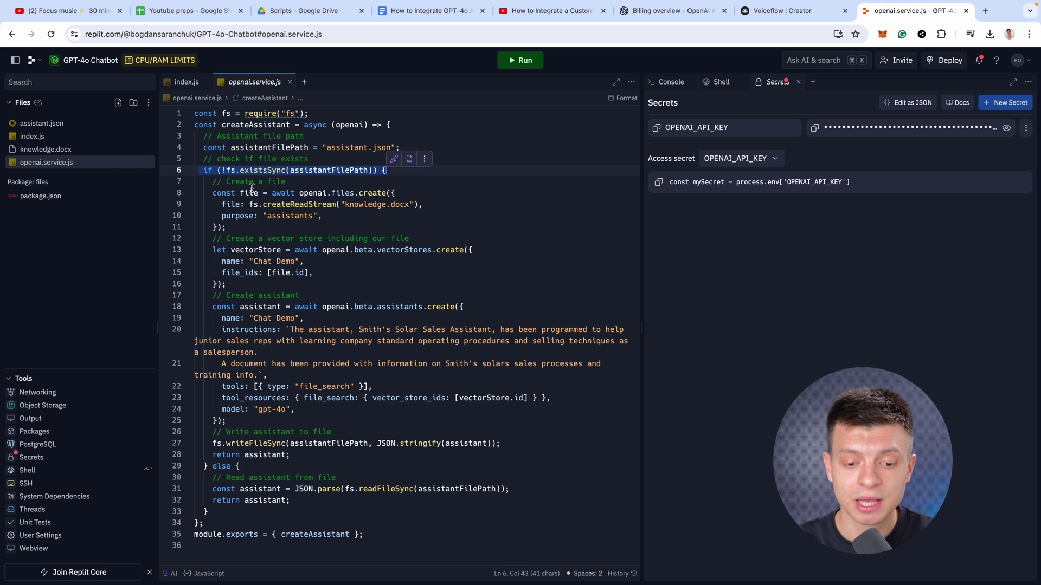
{"action": "key", "text": "Escape"}
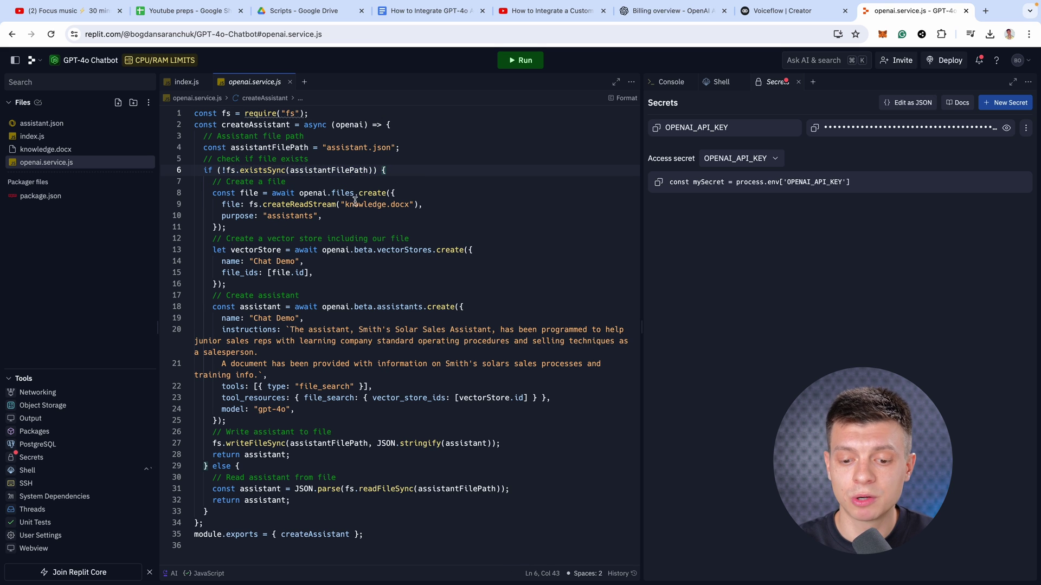
{"action": "left_click", "coordinate": [59, 127]}
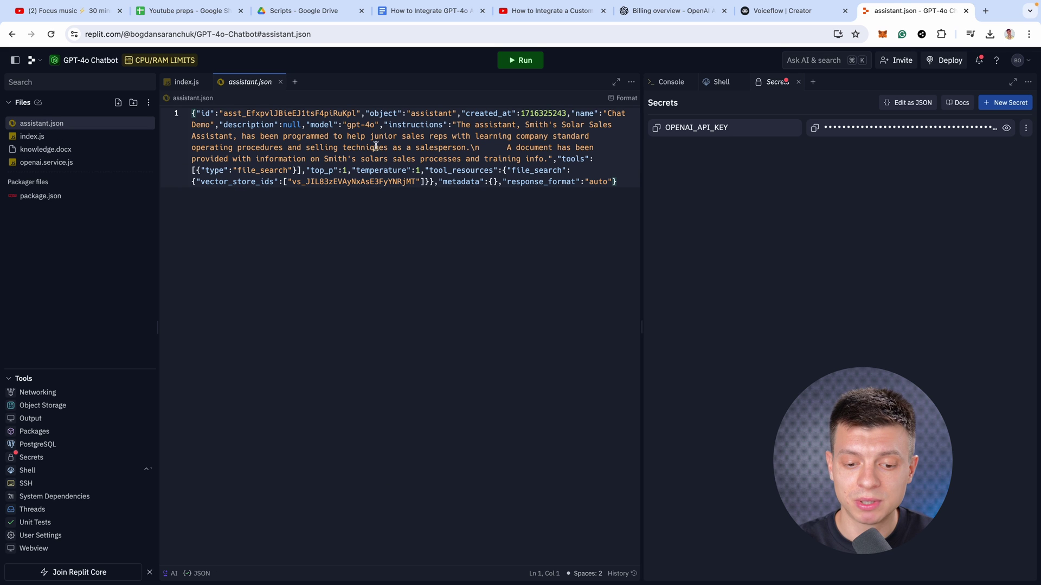
{"action": "left_click", "coordinate": [90, 165]}
{"action": "left_click_drag", "start_coordinate": [290, 329], "coordinate": [365, 375]}
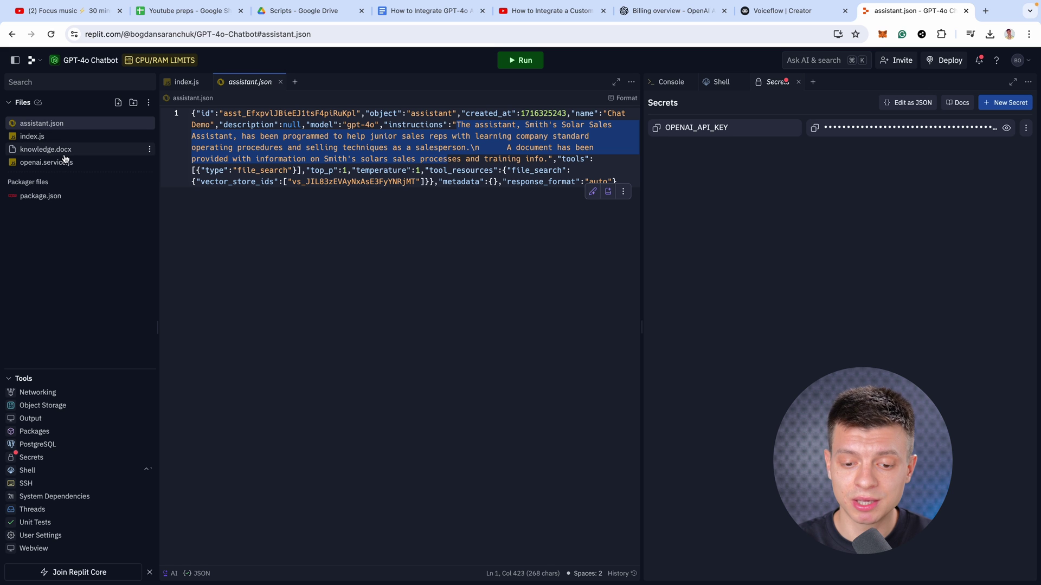
Delete assistant.json and knowledge.docx from the project.
{"action": "right_click", "coordinate": [115, 125]}
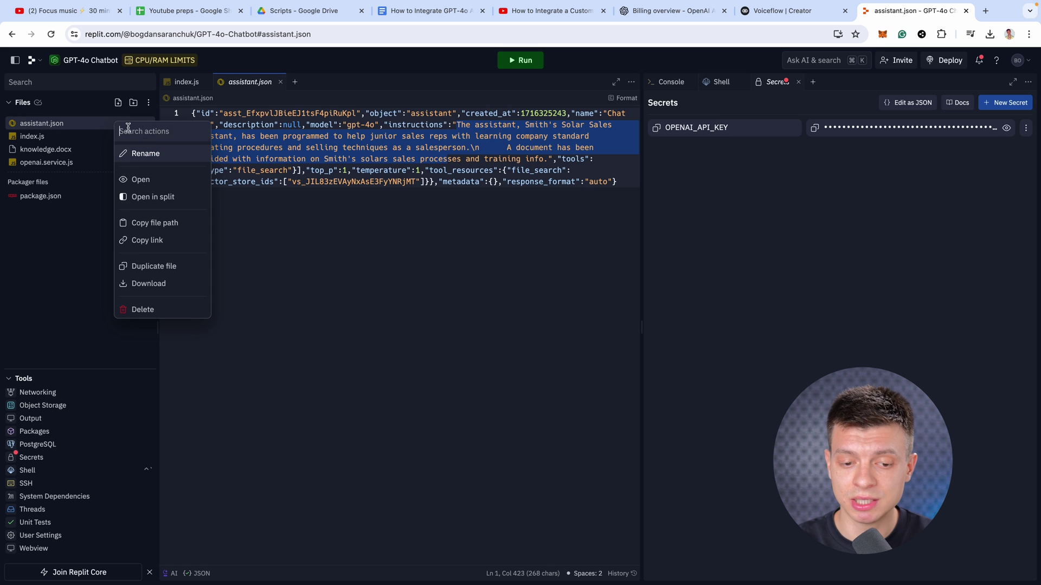
{"action": "left_click", "coordinate": [142, 310]}
{"action": "right_click", "coordinate": [54, 138]}
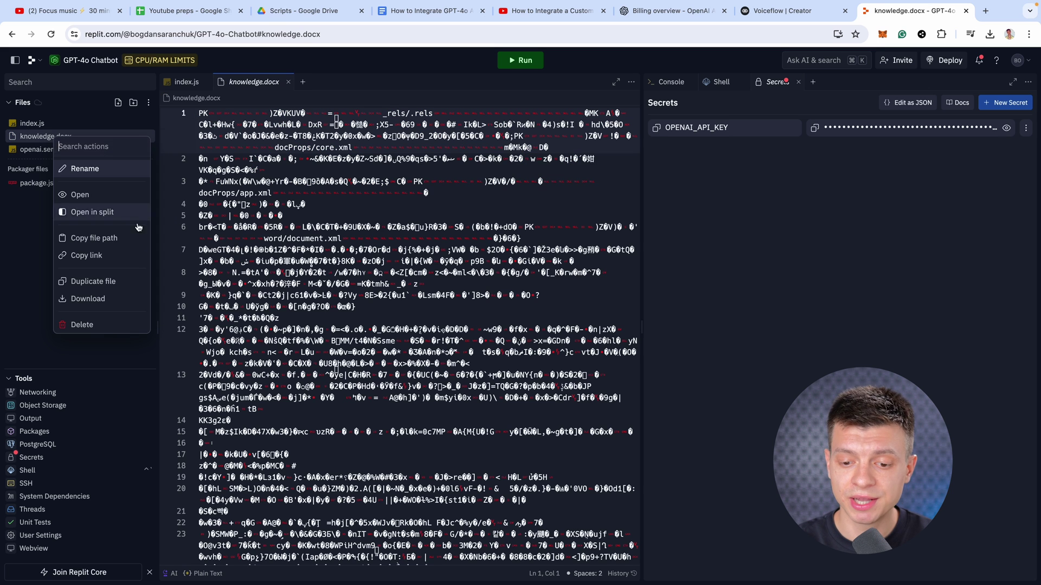
{"action": "left_click", "coordinate": [82, 325]}
{"action": "left_click", "coordinate": [618, 156]}
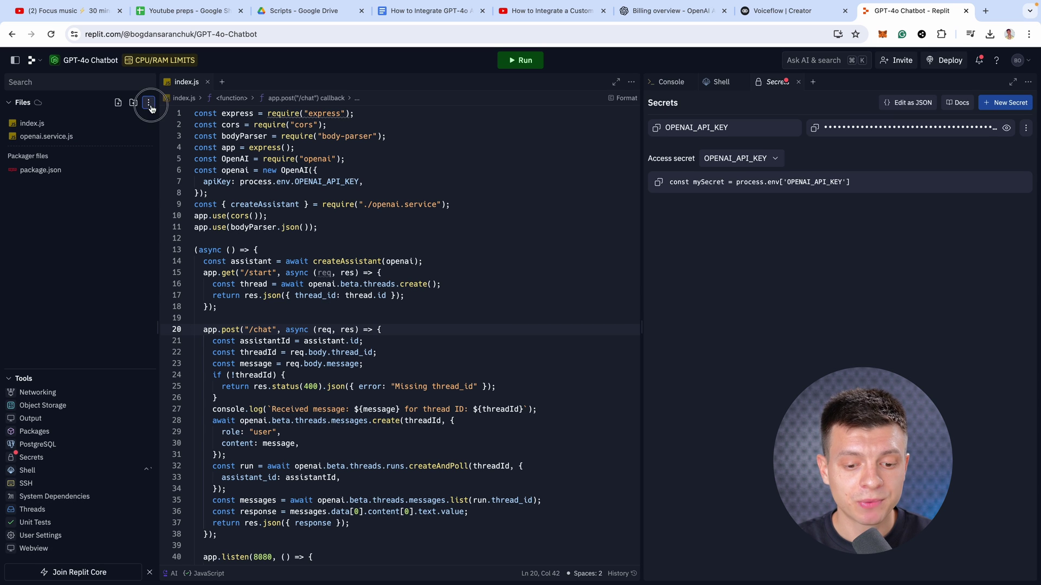
Upload Knowledgebase.docx into the project files.
{"action": "left_click", "coordinate": [149, 105]}
{"action": "left_click", "coordinate": [186, 150]}
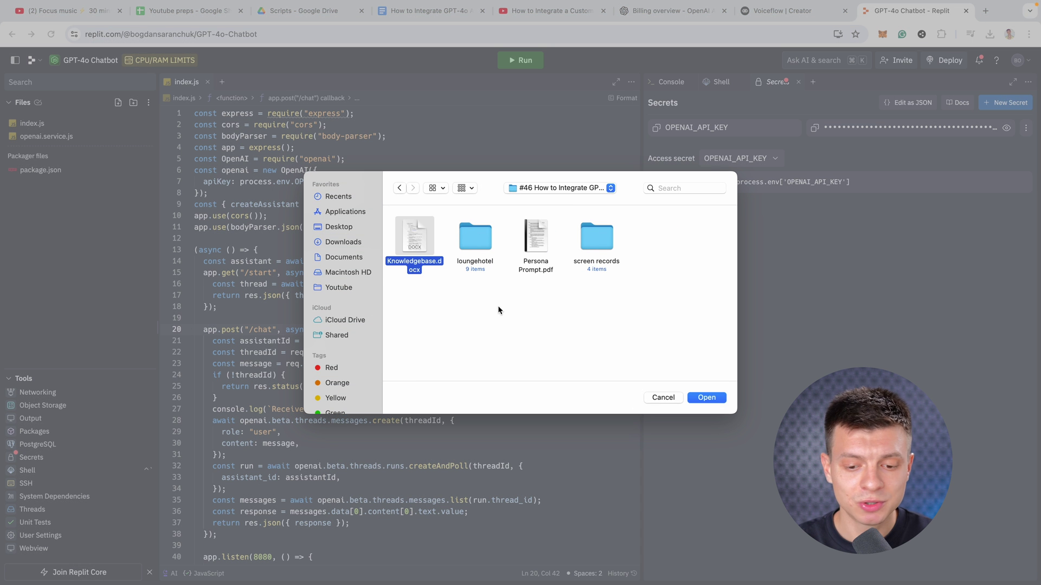
{"action": "left_click", "coordinate": [706, 398]}
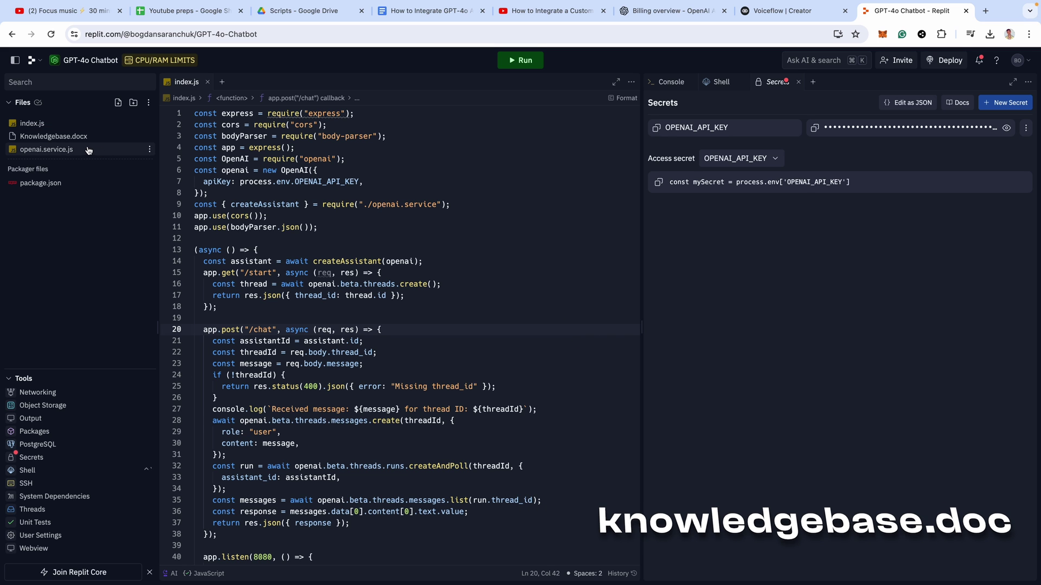
Change the upload file name in openai.service.js from knowledge.docx to Knowledgebase.docx.
{"action": "left_click", "coordinate": [70, 137]}
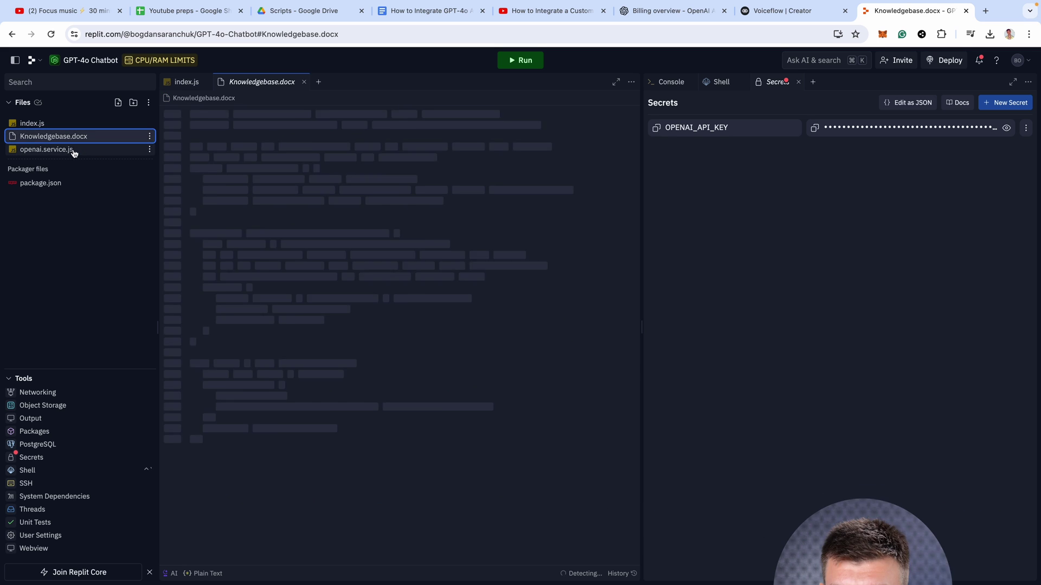
{"action": "left_click", "coordinate": [71, 154]}
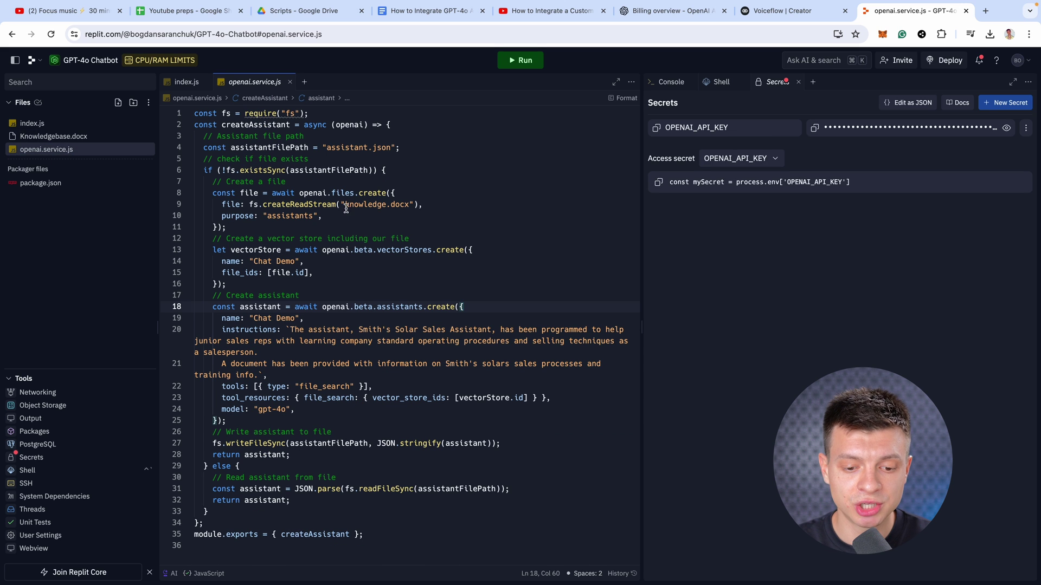
{"action": "left_click_drag", "start_coordinate": [346, 208], "coordinate": [409, 208]}
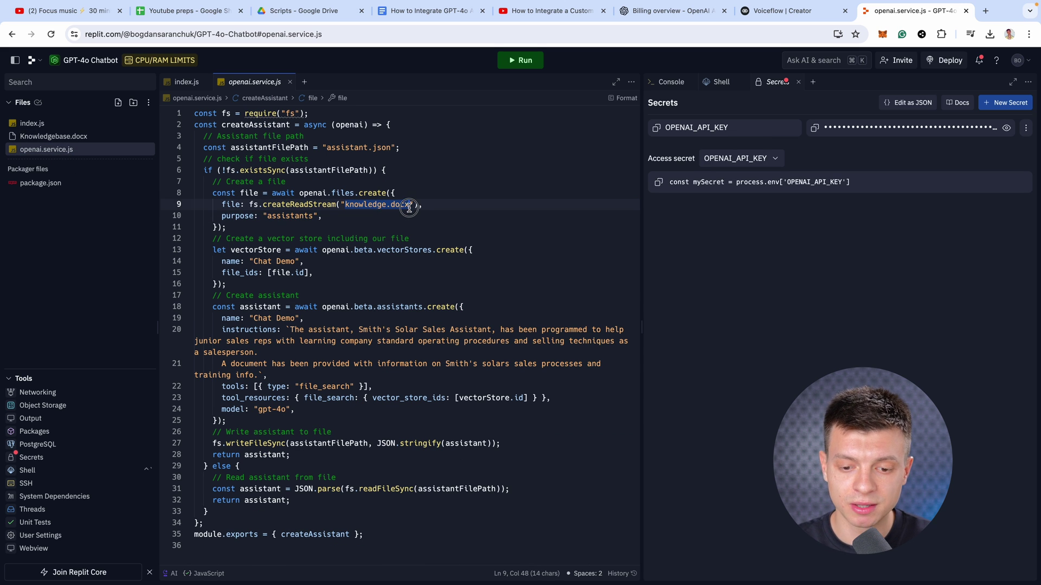
{"action": "type", "text": "Knowledgebase"}
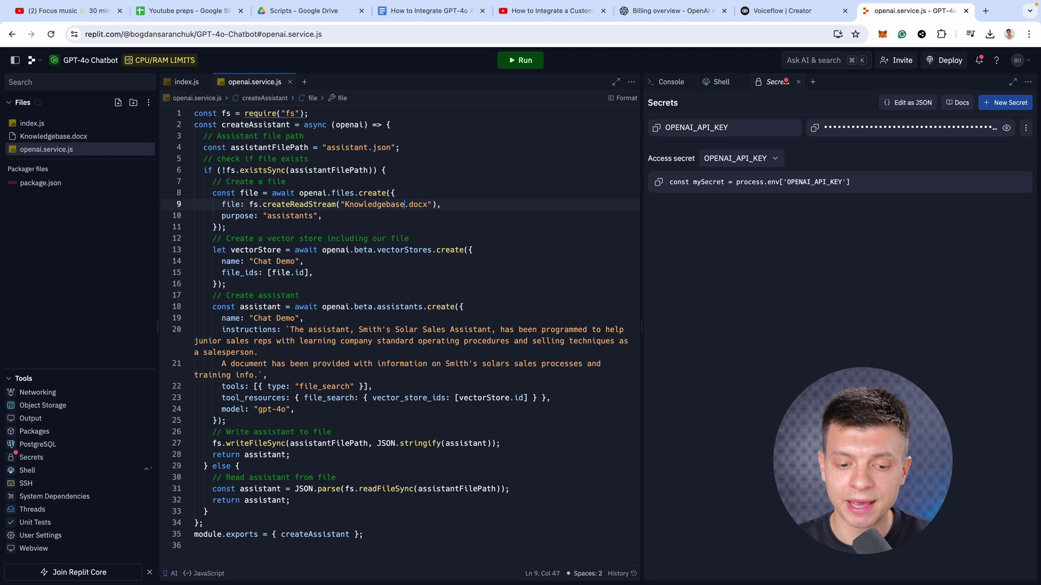
{"action": "left_click", "coordinate": [472, 206]}
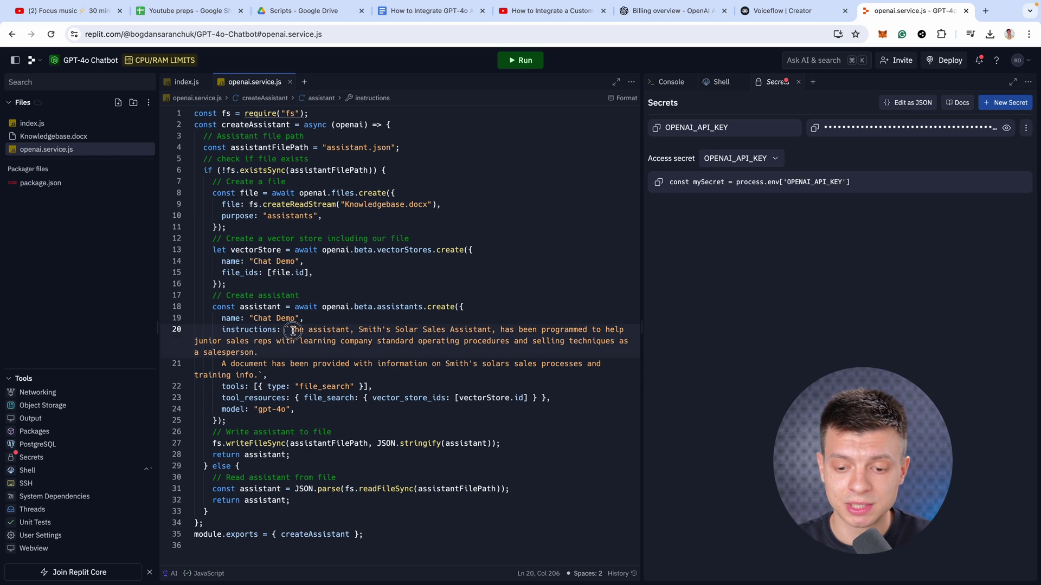
Copy the full Vista Bay Resort persona prompt from Persona Prompt.pdf.
{"action": "left_click_drag", "start_coordinate": [286, 329], "coordinate": [340, 376]}
{"action": "key", "text": "super+Tab"}
{"action": "scroll", "coordinate": [666, 332], "scroll_direction": "down", "scroll_amount": 10}
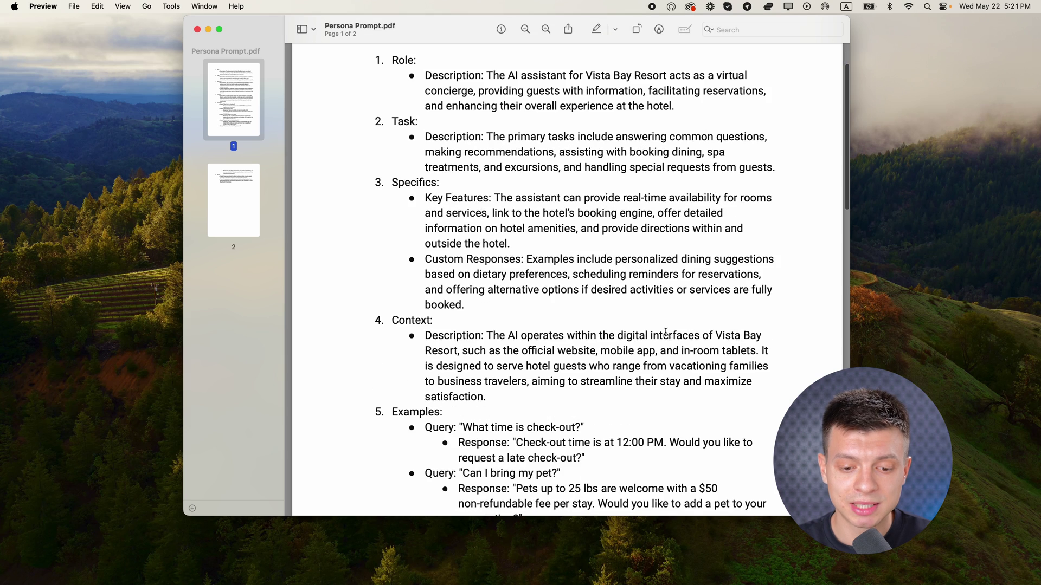
{"action": "scroll", "coordinate": [665, 332], "scroll_direction": "down", "scroll_amount": 5}
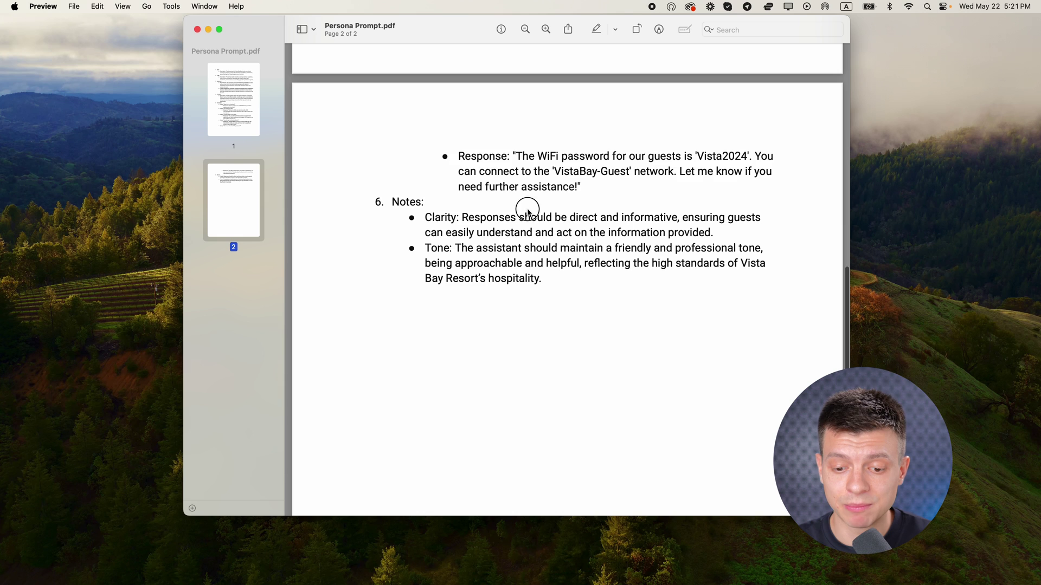
{"action": "key", "text": "super+a"}
{"action": "scroll", "coordinate": [529, 218], "scroll_direction": "up", "scroll_amount": 10}
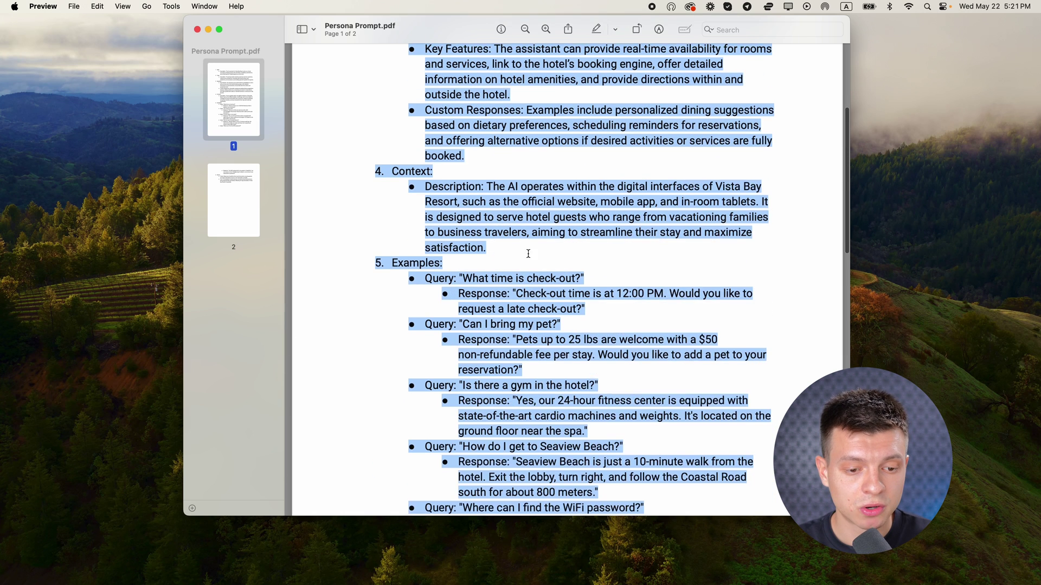
{"action": "key", "text": "super+Tab"}
Paste the Vista Bay Resort persona as the assistant instructions and run the project.
{"action": "left_click", "coordinate": [319, 345]}
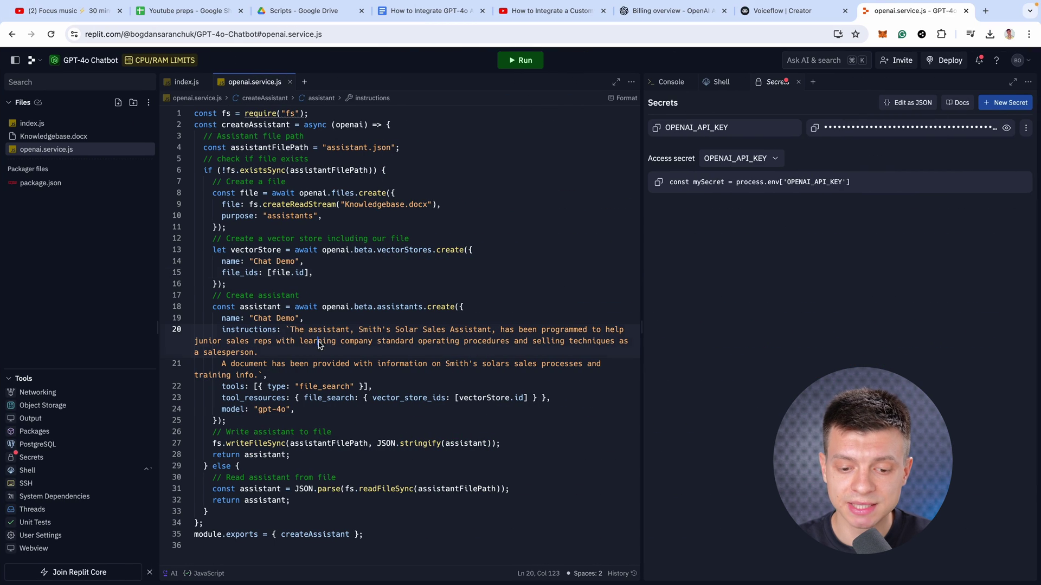
{"action": "left_click_drag", "start_coordinate": [290, 331], "coordinate": [262, 375]}
{"action": "key", "text": "super+v"}
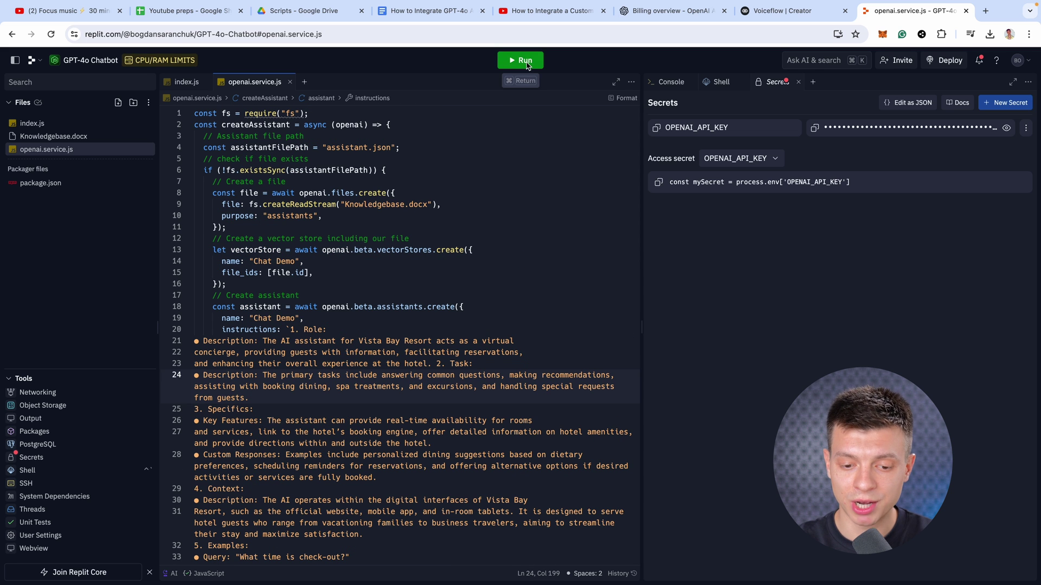
{"action": "left_click", "coordinate": [525, 61]}
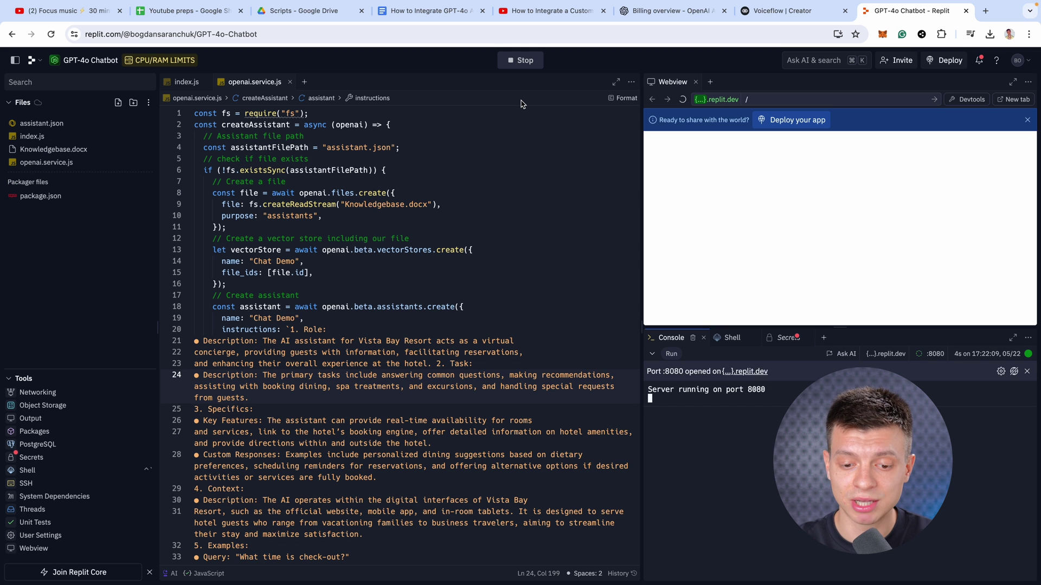
Check that the regenerated assistant.json contains the Vista Bay instructions.
{"action": "left_click", "coordinate": [50, 123]}
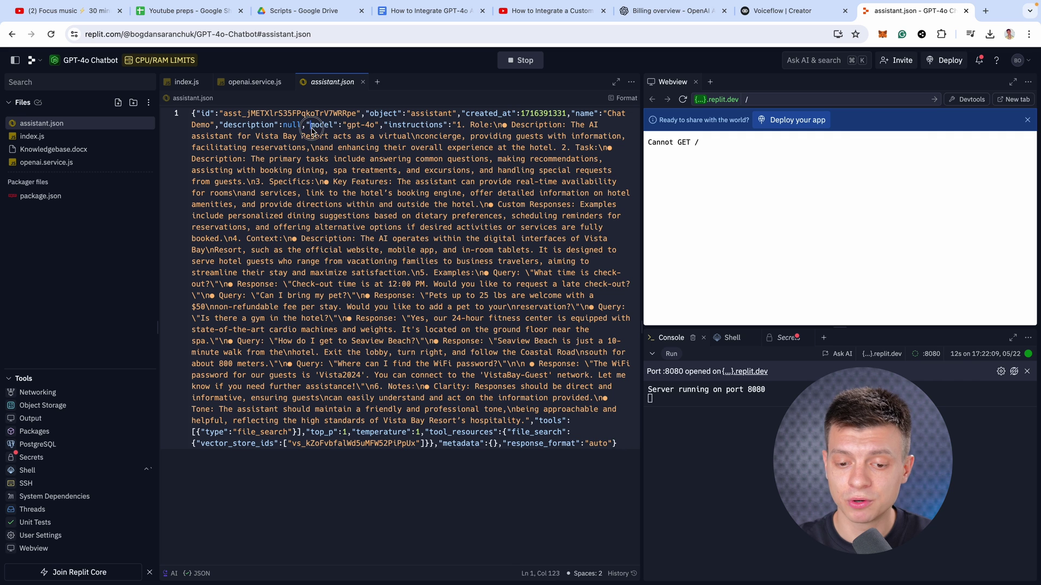
{"action": "left_click_drag", "start_coordinate": [313, 128], "coordinate": [374, 128]}
{"action": "left_click", "coordinate": [402, 128]}
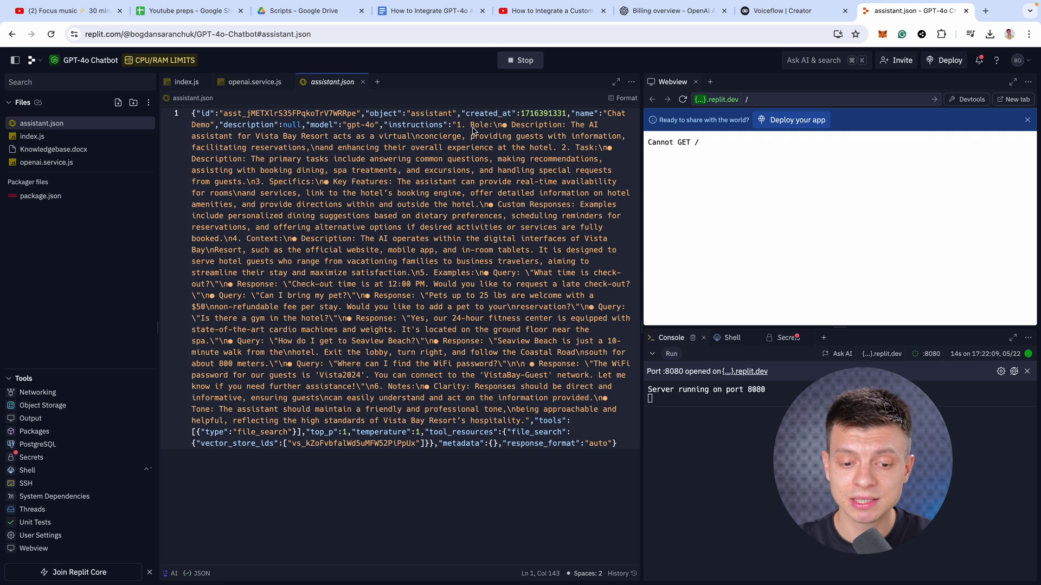
{"action": "left_click_drag", "start_coordinate": [471, 130], "coordinate": [522, 426]}
{"action": "left_click", "coordinate": [482, 499]}
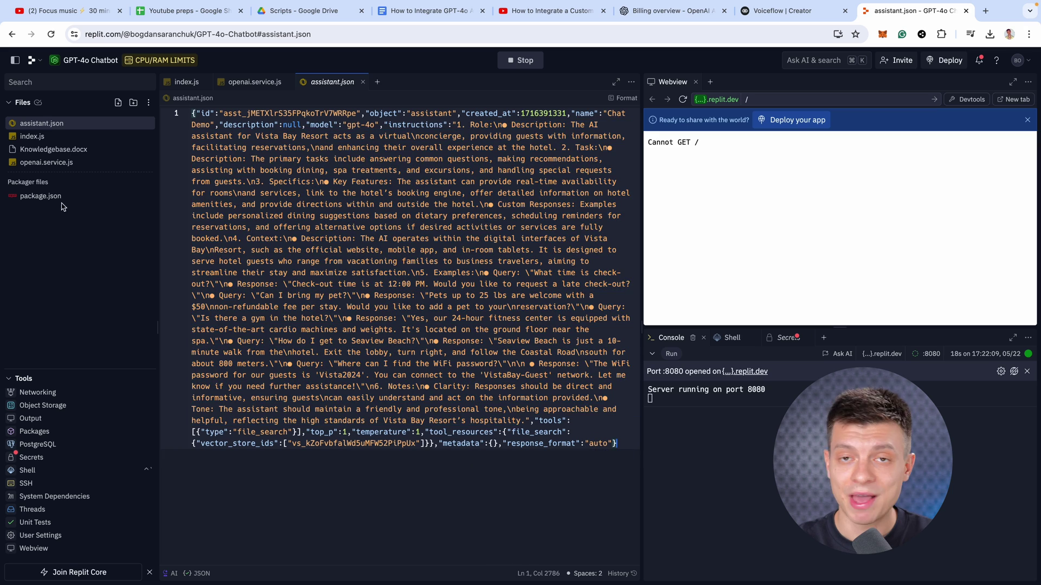
{"action": "left_click", "coordinate": [48, 162]}
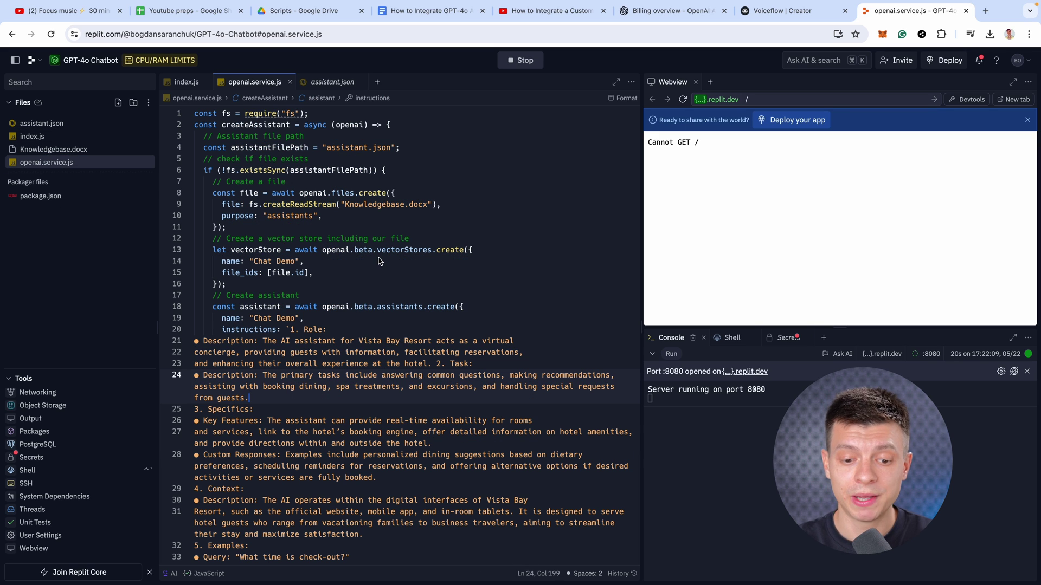
{"action": "scroll", "coordinate": [379, 262], "scroll_direction": "down", "scroll_amount": 10}
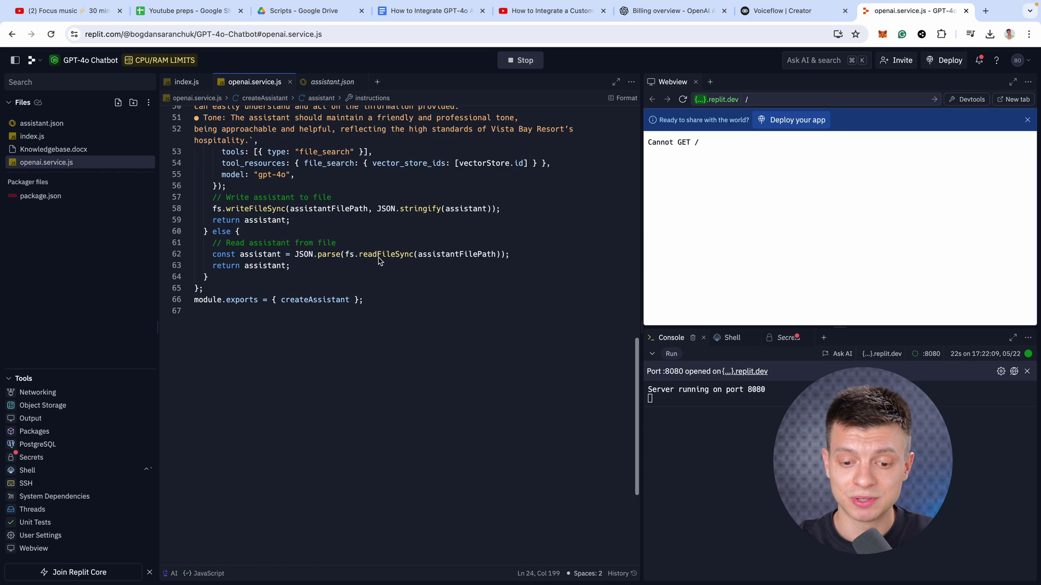
{"action": "scroll", "coordinate": [380, 261], "scroll_direction": "up", "scroll_amount": 10}
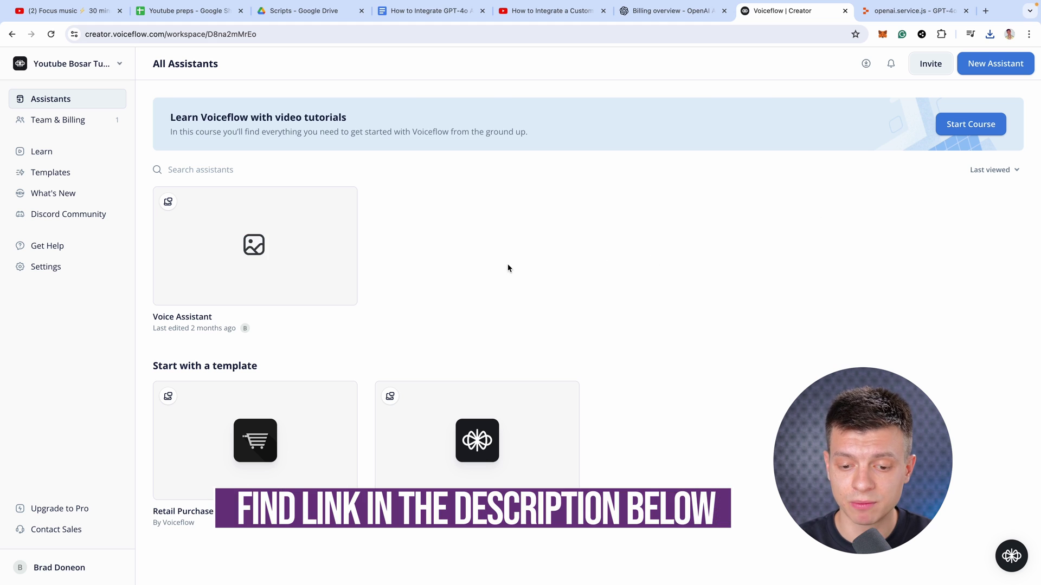
Import the advanced-gpt-website-template .vf file into Voiceflow and open its Home workflow.
{"action": "left_click", "coordinate": [865, 65]}
{"action": "left_click", "coordinate": [414, 235]}
{"action": "left_click", "coordinate": [706, 398]}
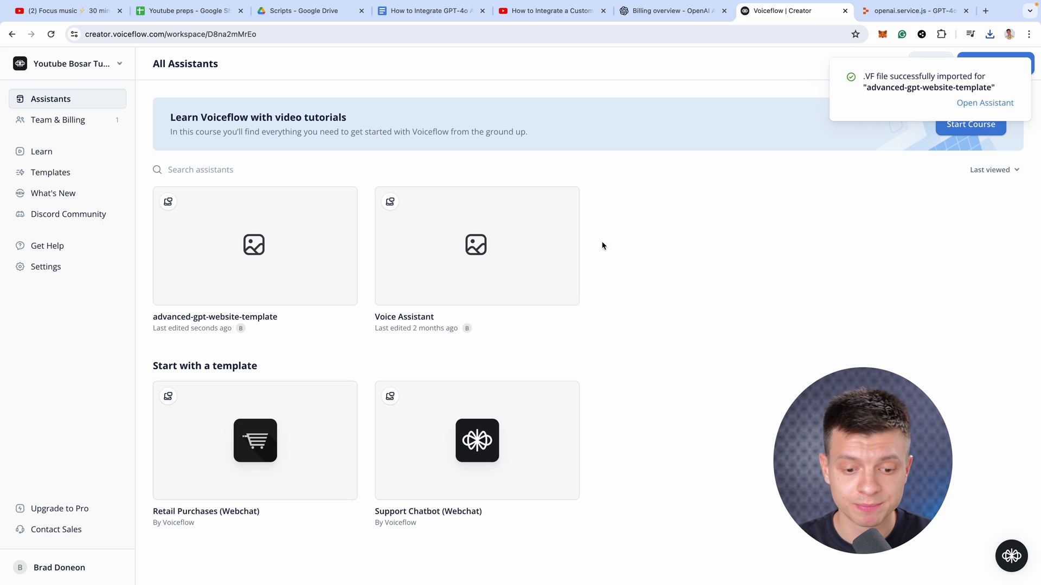
{"action": "left_click", "coordinate": [233, 245]}
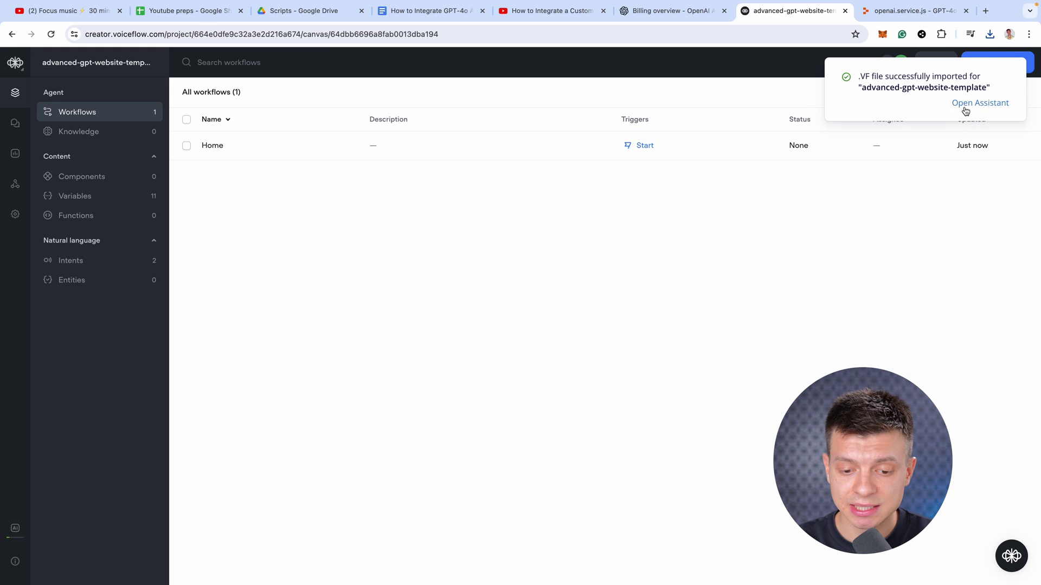
{"action": "left_click", "coordinate": [965, 104]}
{"action": "scroll", "coordinate": [531, 356], "scroll_direction": "up", "scroll_amount": 5}
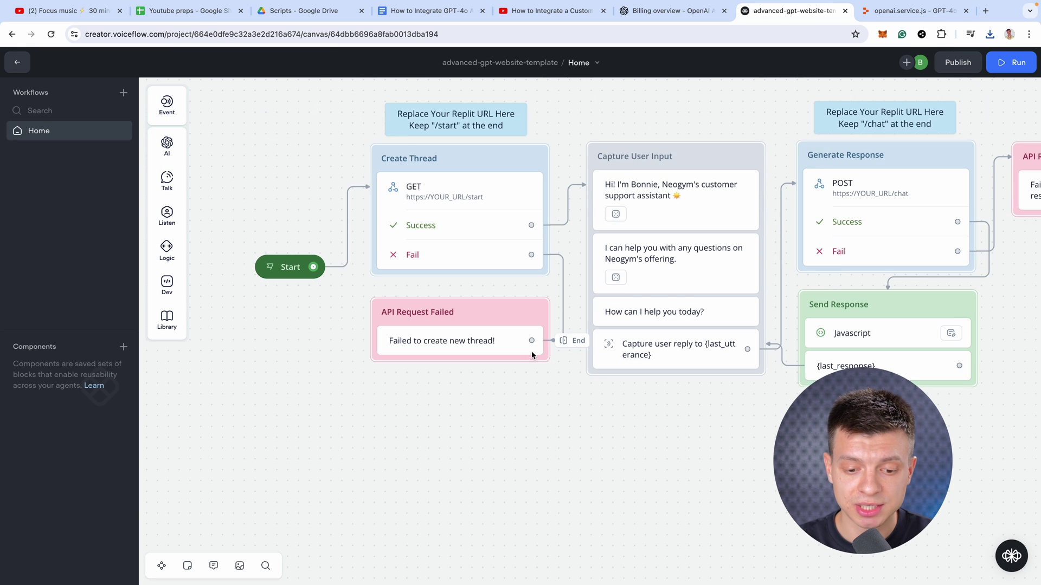
{"action": "scroll", "coordinate": [542, 355], "scroll_direction": "down", "scroll_amount": 3}
Rewrite the greeting as 'Ashley, I am your personal customer service assistant at Vista Bay Resort.' with generated variants.
{"action": "left_click", "coordinate": [634, 248]}
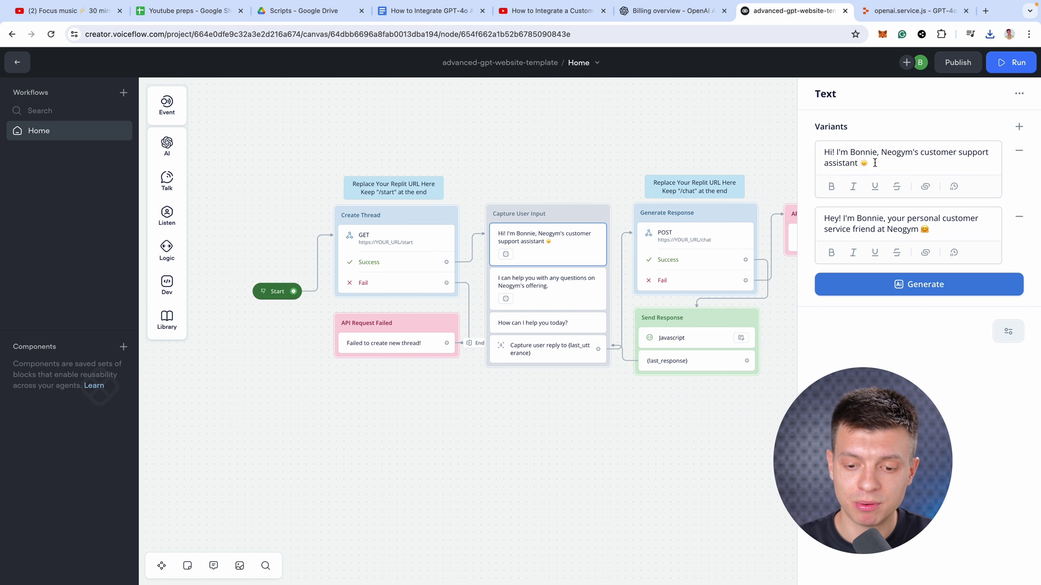
{"action": "left_click_drag", "start_coordinate": [874, 162], "coordinate": [851, 152]}
{"action": "type", "text": "A"}
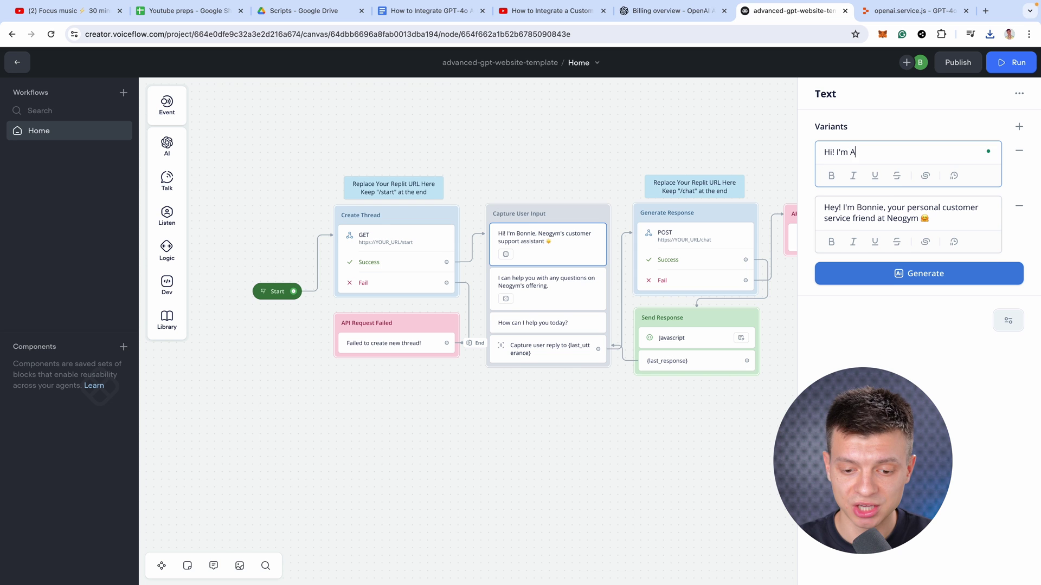
{"action": "type", "text": "shley, I am"}
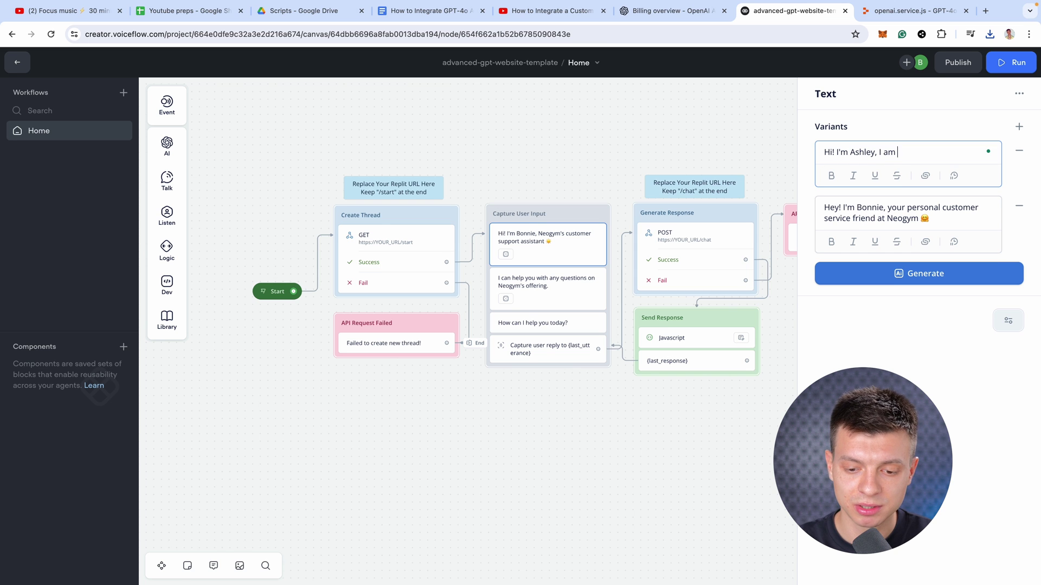
{"action": "type", "text": " your personal customer"}
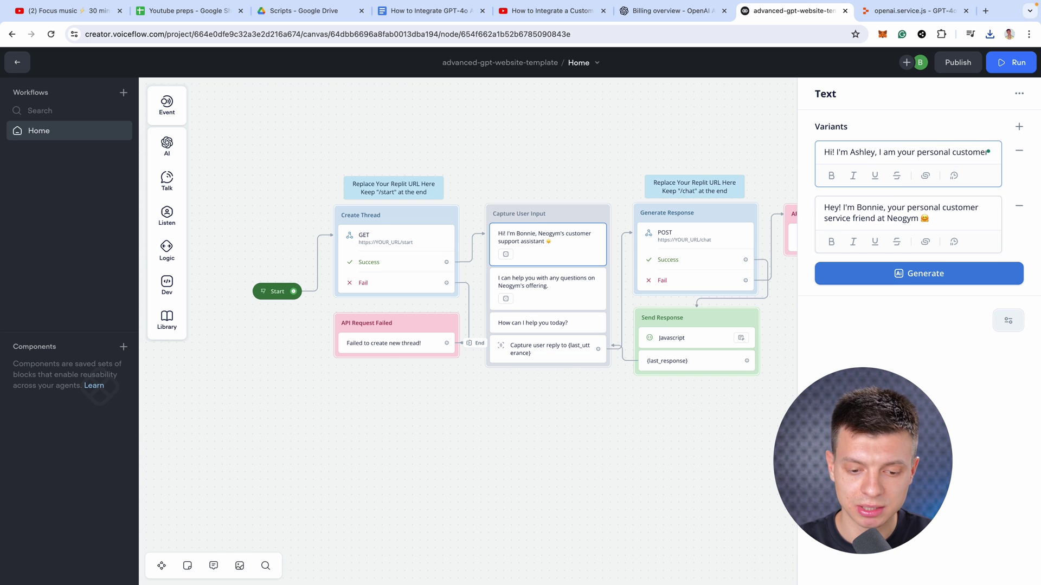
{"action": "type", "text": " service assistant at Vista Bay "}
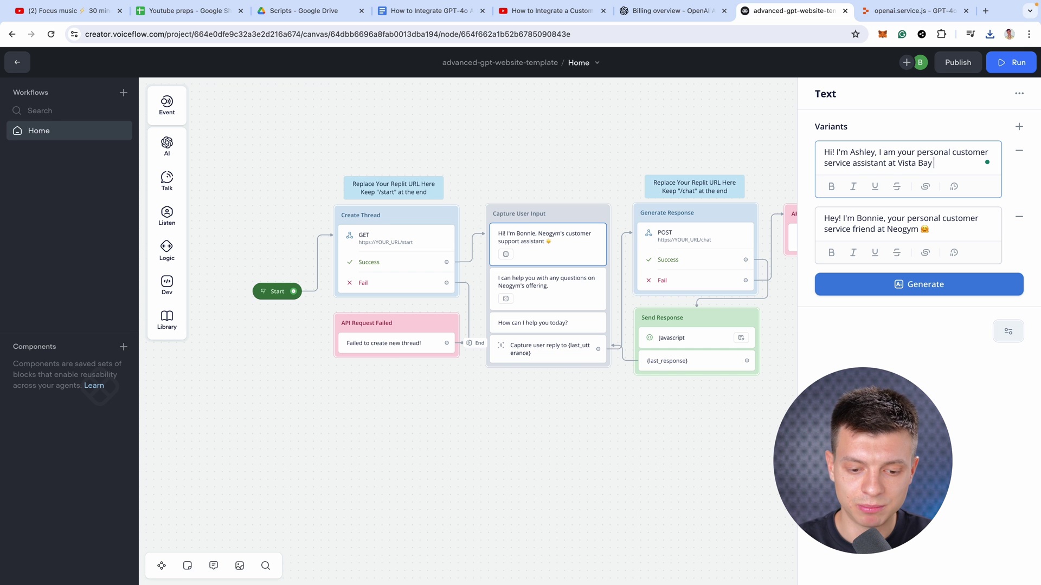
{"action": "type", "text": "Resort."}
{"action": "left_click", "coordinate": [865, 279]}
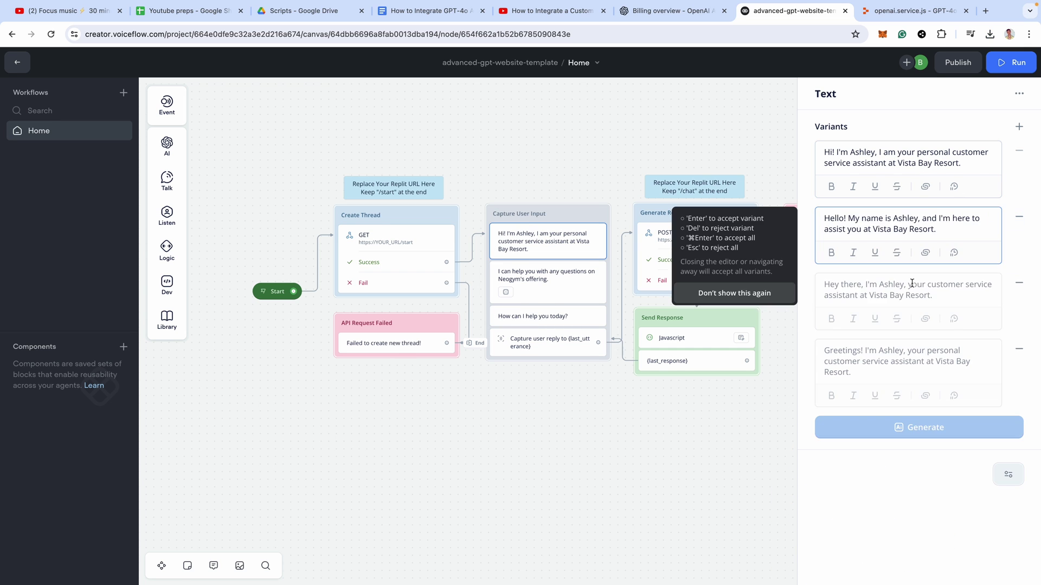
Change the second welcome message to offer help with 'Vista Bay Resort services?' and generate three variants.
{"action": "left_click", "coordinate": [595, 296]}
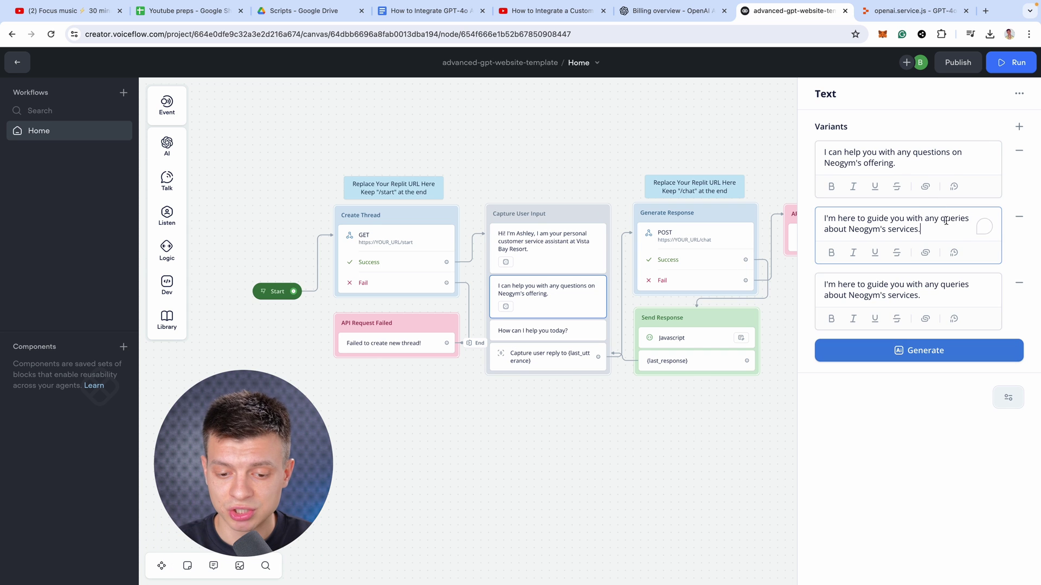
{"action": "left_click_drag", "start_coordinate": [823, 163], "coordinate": [896, 163]}
{"action": "type", "text": "Vista Bay Resort s"}
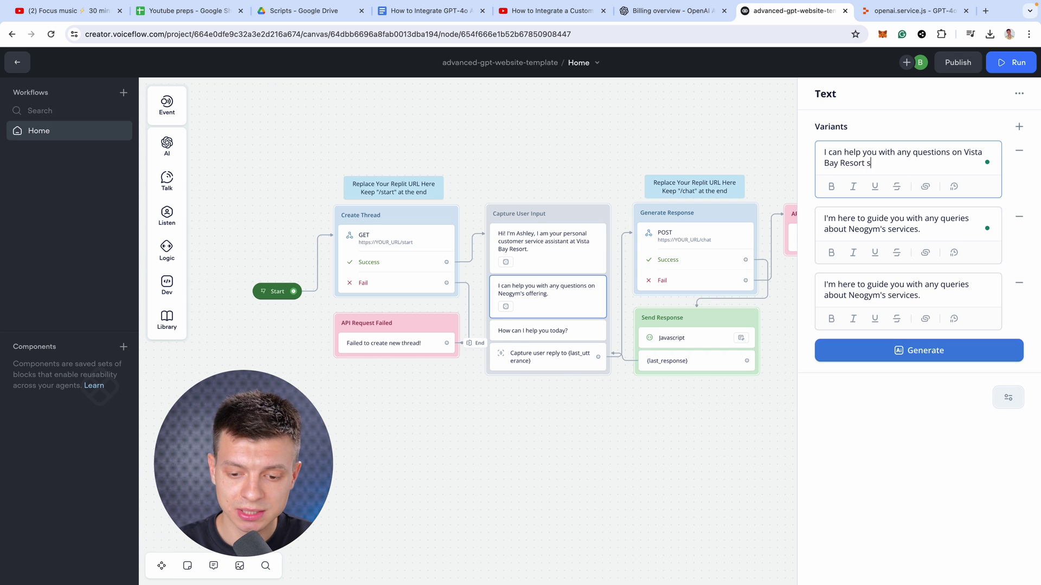
{"action": "type", "text": "ervices?"}
{"action": "mouse_move", "coordinate": [860, 218]}
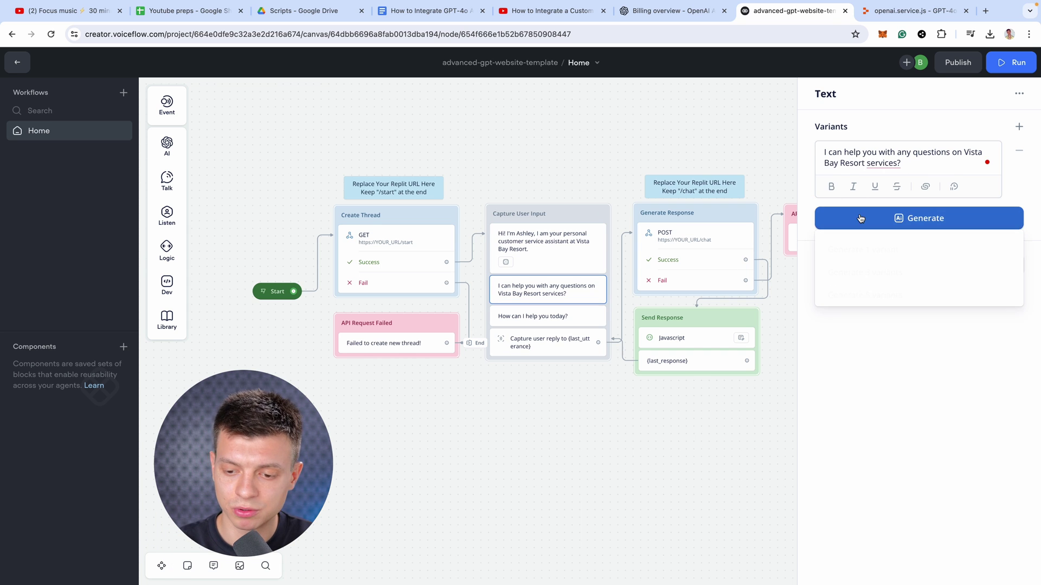
{"action": "left_click", "coordinate": [864, 271]}
{"action": "left_click", "coordinate": [701, 491]}
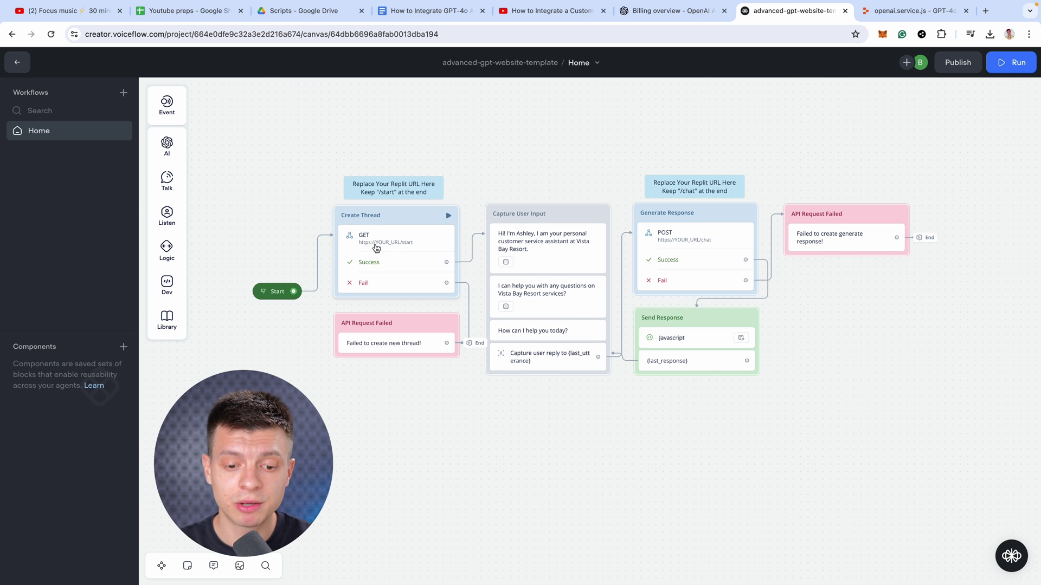
Copy the dev URL from the Replit project's Webview.
{"action": "left_click", "coordinate": [374, 246]}
{"action": "left_click", "coordinate": [879, 12]}
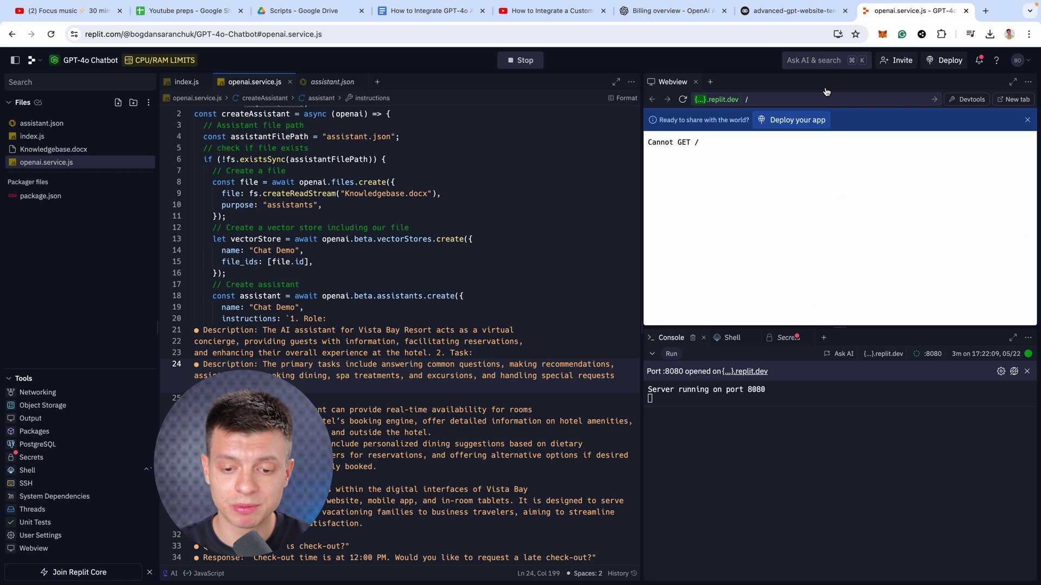
{"action": "left_click", "coordinate": [723, 103]}
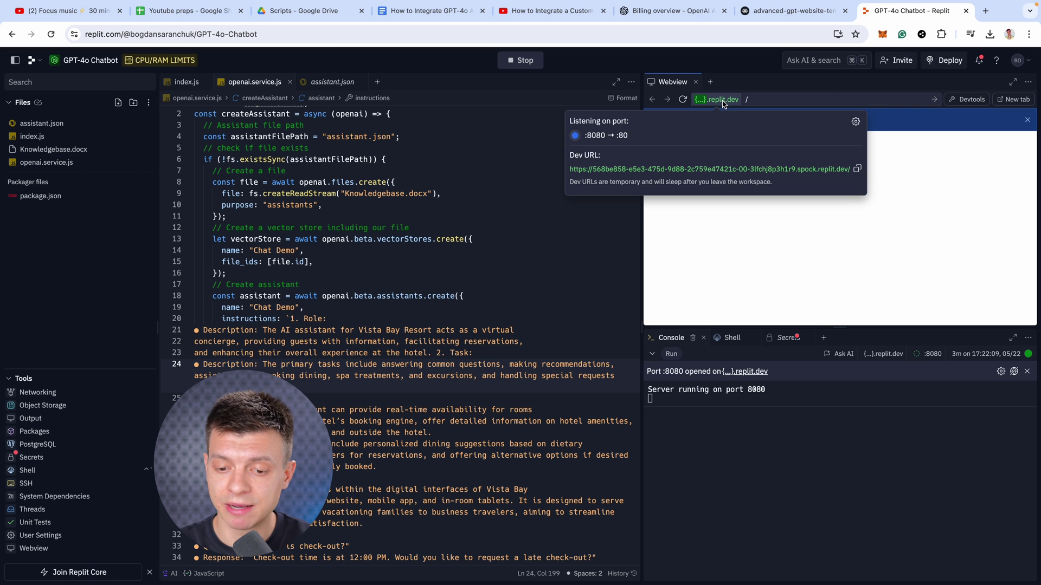
{"action": "left_click", "coordinate": [857, 169]}
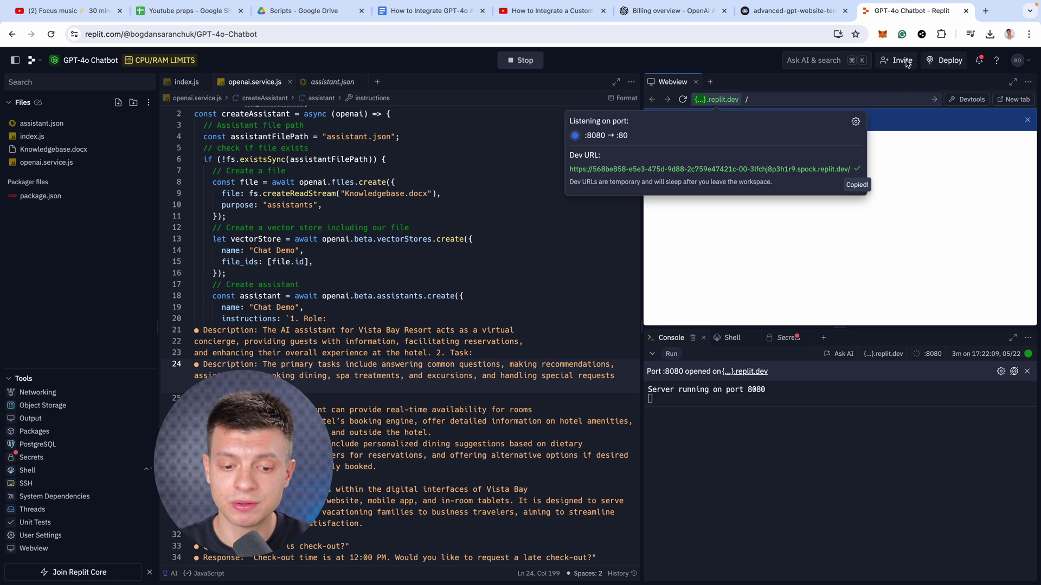
Replace the Create Thread URL placeholder with the Replit dev URL, keeping /start.
{"action": "left_click", "coordinate": [791, 16]}
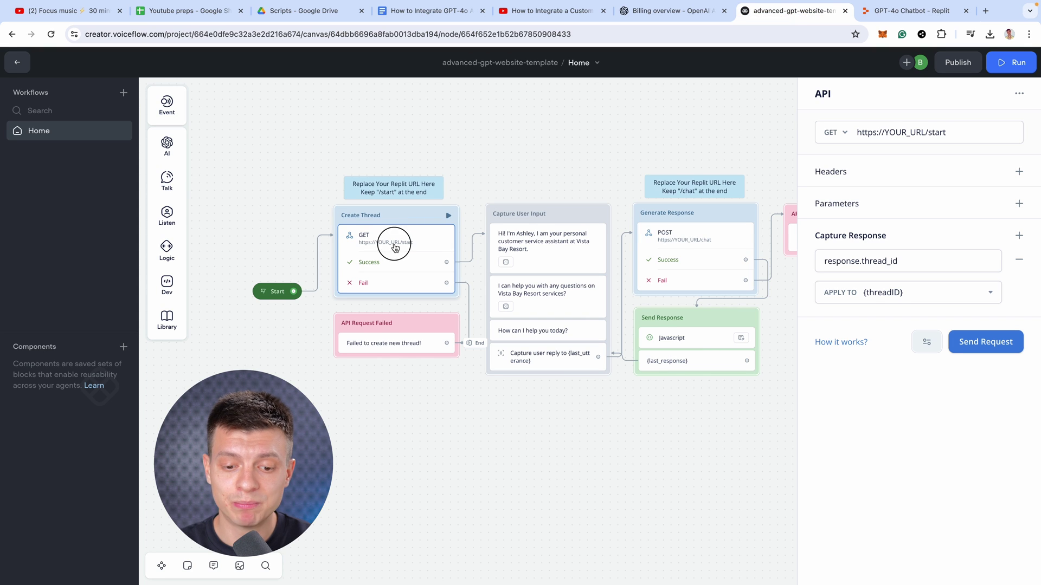
{"action": "left_click", "coordinate": [897, 132]}
{"action": "left_click_drag", "start_coordinate": [927, 133], "coordinate": [841, 132]}
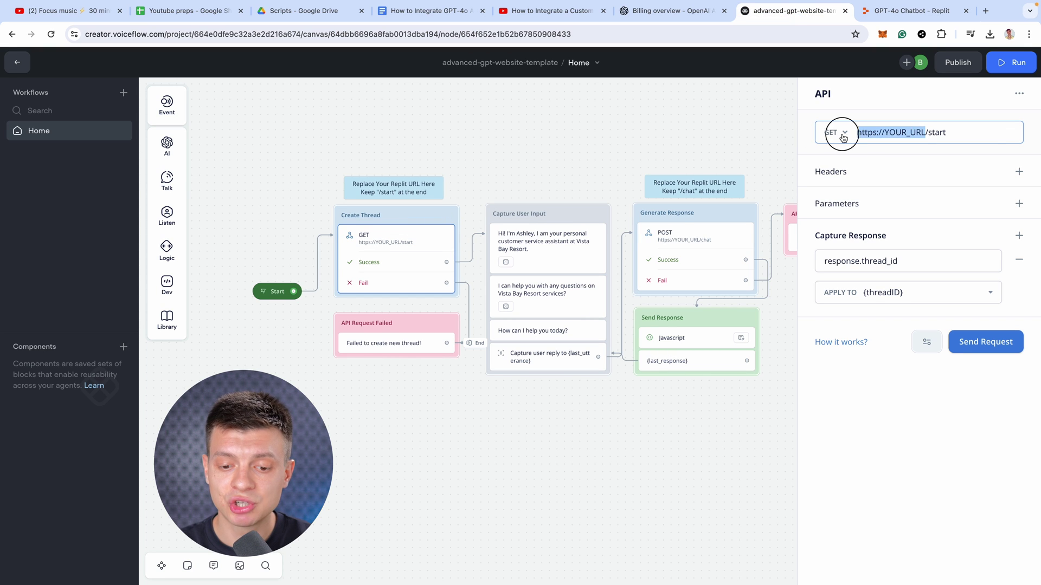
{"action": "key", "text": "ctrl+v"}
{"action": "left_click_drag", "start_coordinate": [1001, 157], "coordinate": [975, 161]}
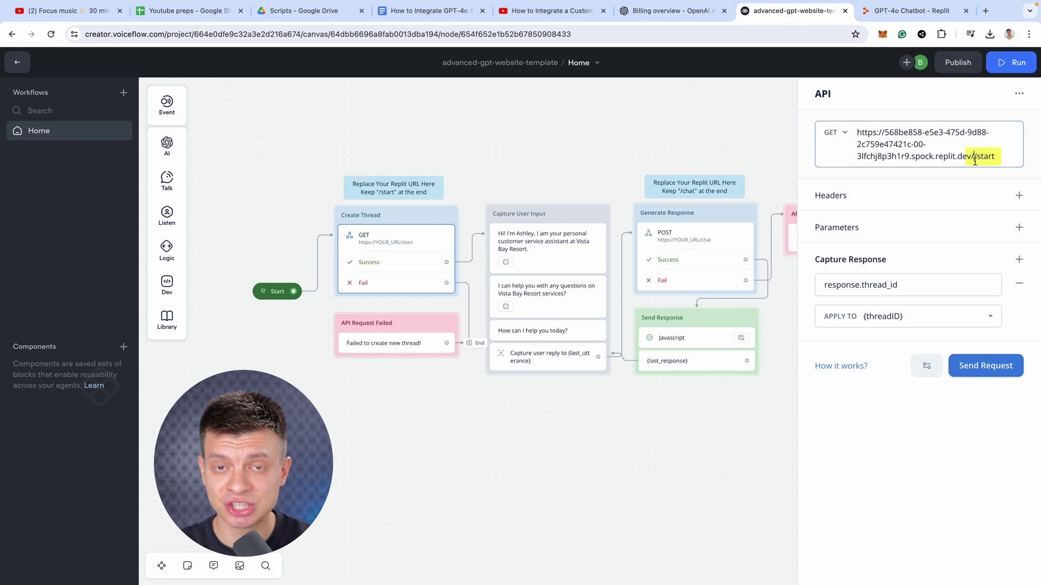
{"action": "key", "text": "BackSpace"}
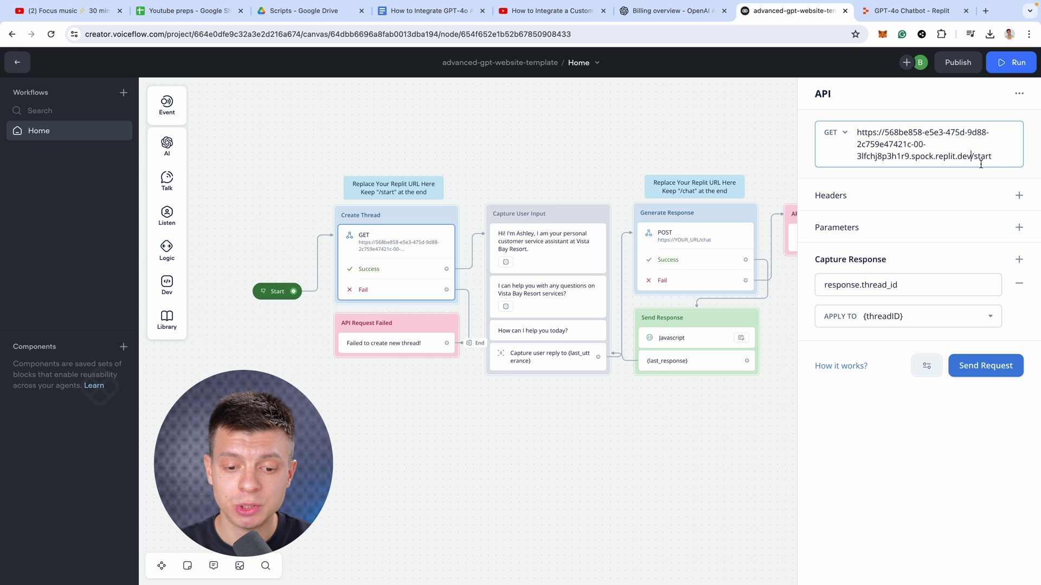
{"action": "left_click", "coordinate": [761, 451]}
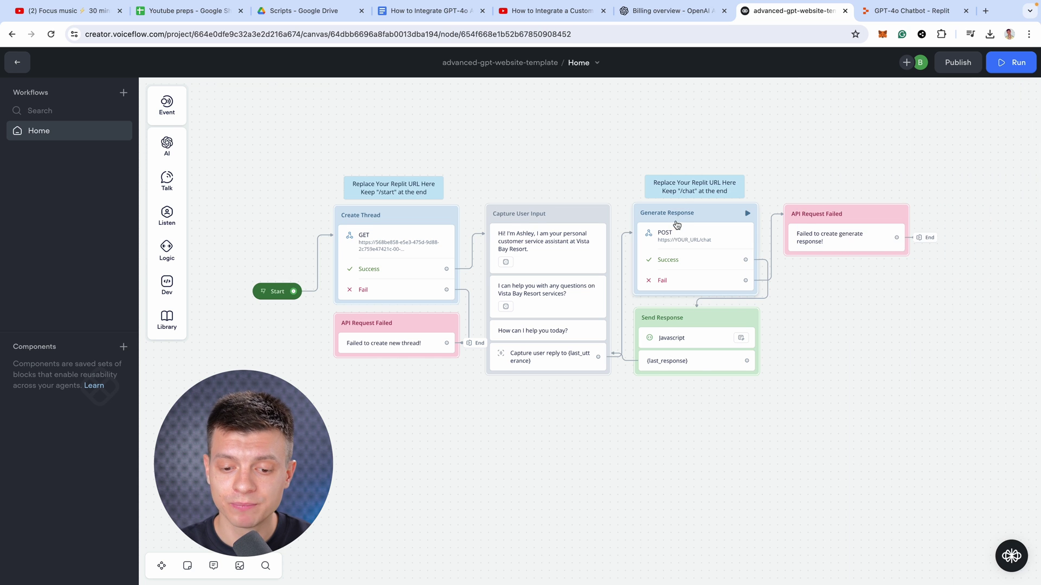
Replace the Generate Response URL placeholder with the Replit dev URL, keeping /chat.
{"action": "left_click", "coordinate": [678, 237]}
{"action": "left_click_drag", "start_coordinate": [929, 133], "coordinate": [851, 135]}
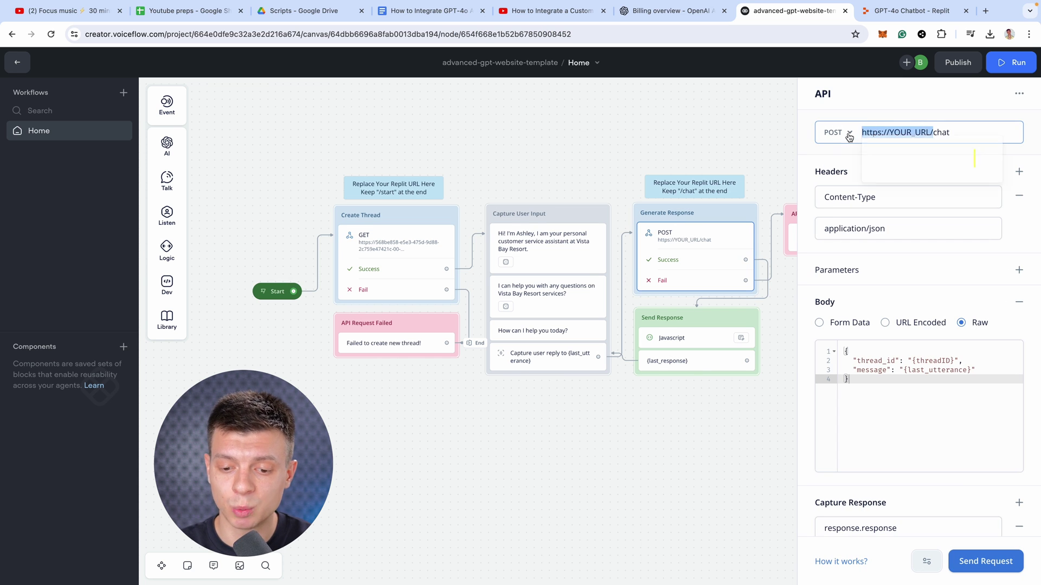
{"action": "key", "text": "ctrl+v"}
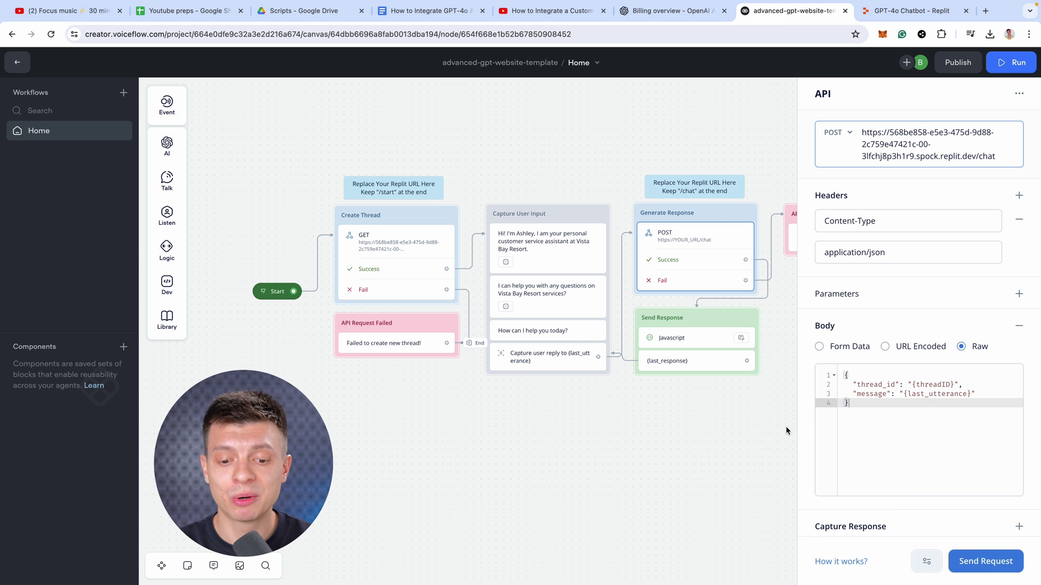
{"action": "left_click", "coordinate": [705, 506]}
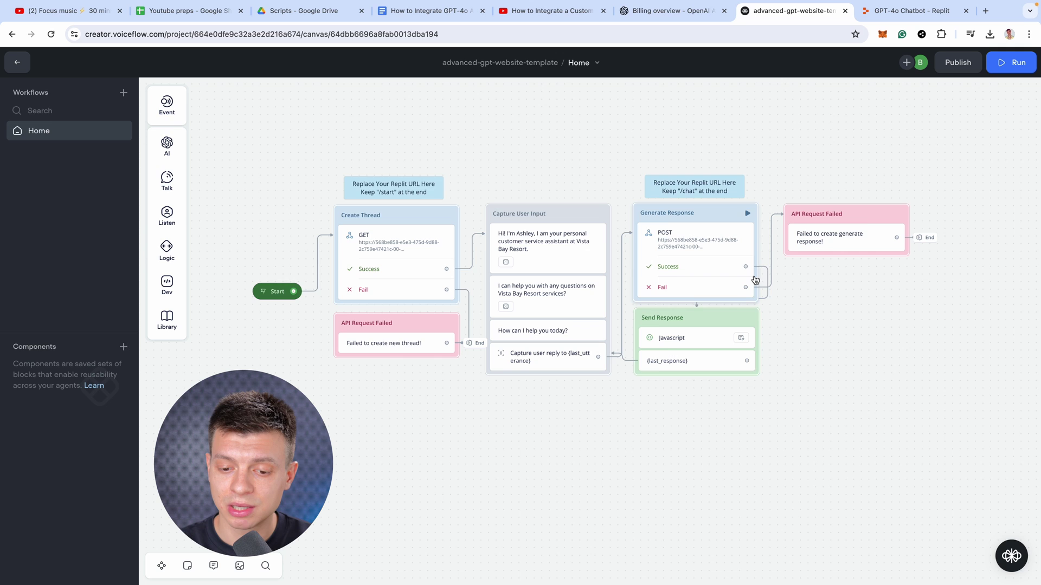
Ask the test chat 'Hi, when is your check out time?', confirm 12:00 PM, then start Publish.
{"action": "left_click", "coordinate": [1011, 62]}
{"action": "left_click", "coordinate": [919, 433]}
{"action": "type", "text": "Hi, when is your check out time?"}
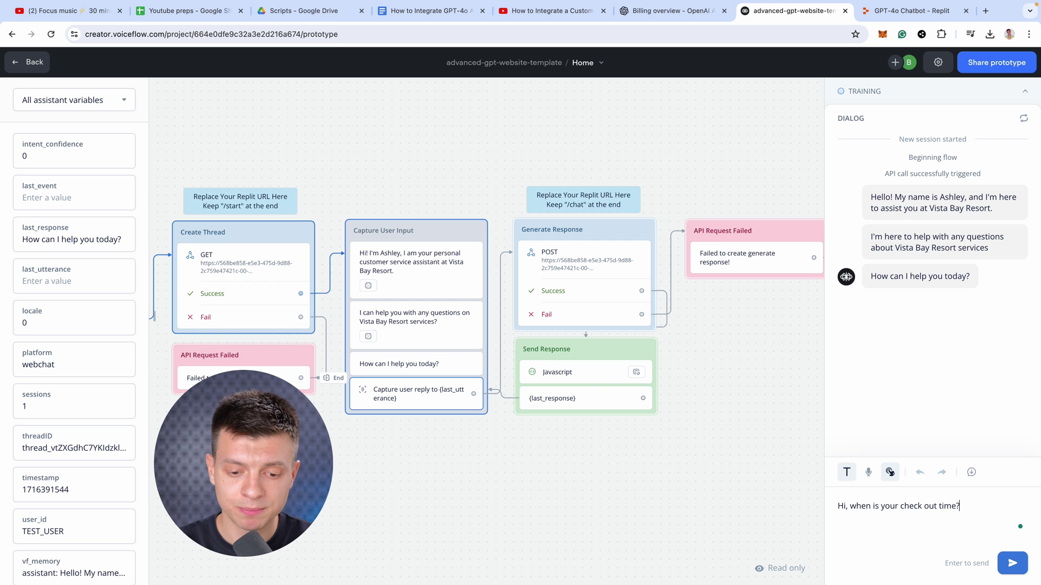
{"action": "key", "text": "Return"}
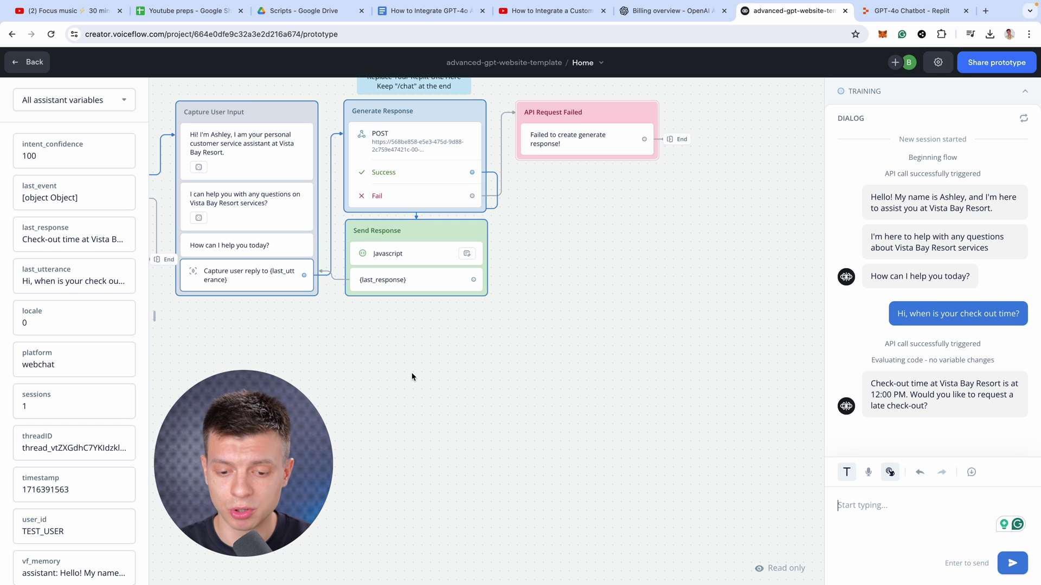
{"action": "left_click", "coordinate": [33, 62]}
{"action": "left_click", "coordinate": [960, 63]}
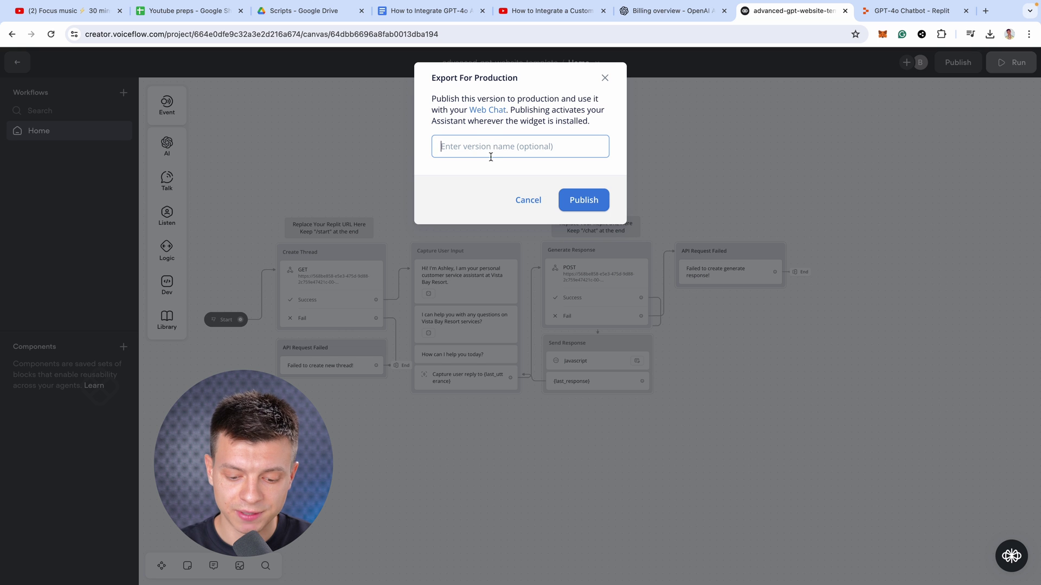
Publish the version without a name and expand the Web Chat widget's name and description settings.
{"action": "left_click", "coordinate": [589, 194]}
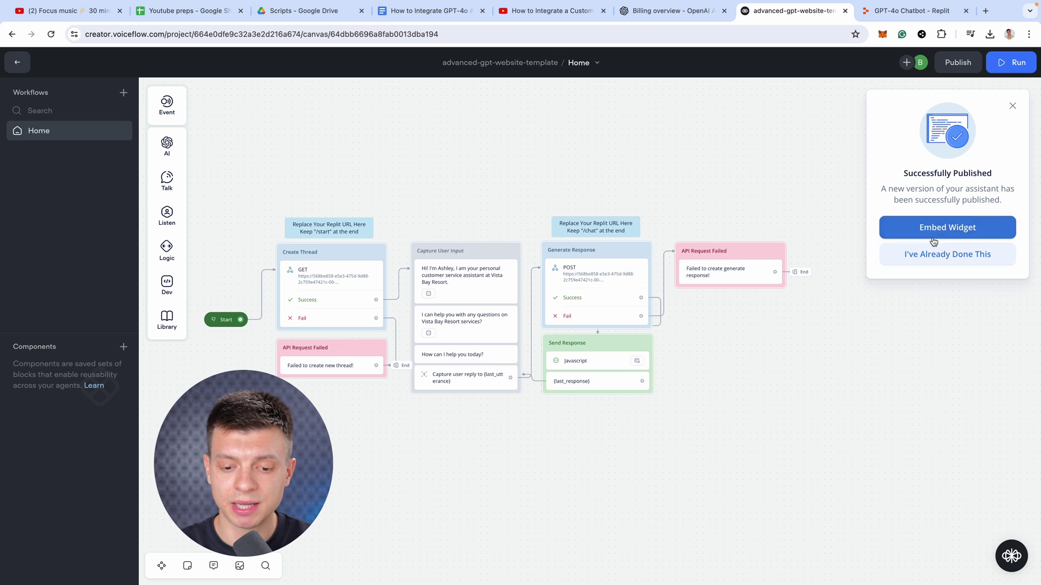
{"action": "left_click", "coordinate": [933, 240]}
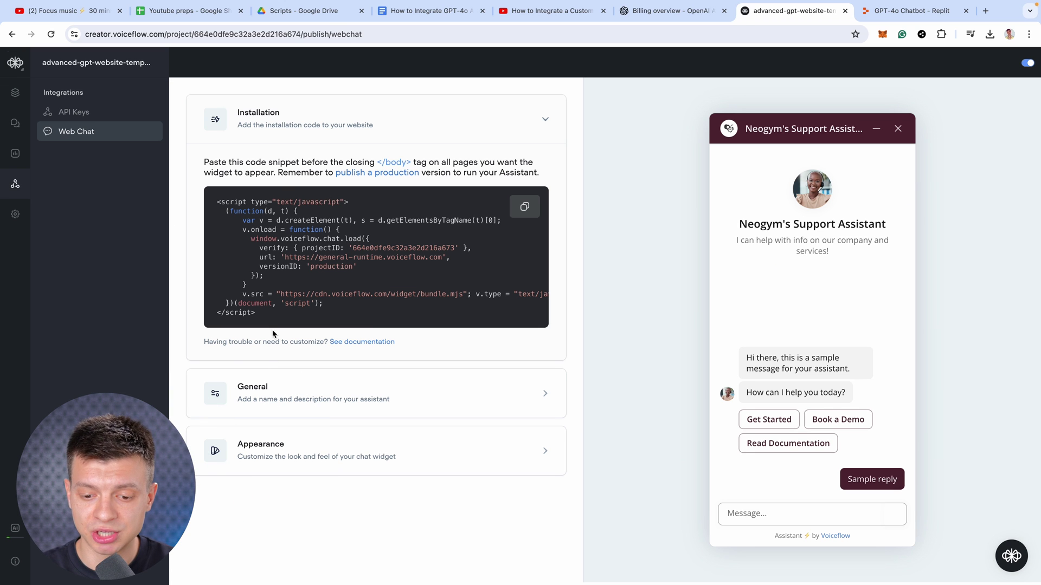
{"action": "left_click", "coordinate": [283, 389]}
{"action": "scroll", "coordinate": [280, 380], "scroll_direction": "down", "scroll_amount": 2}
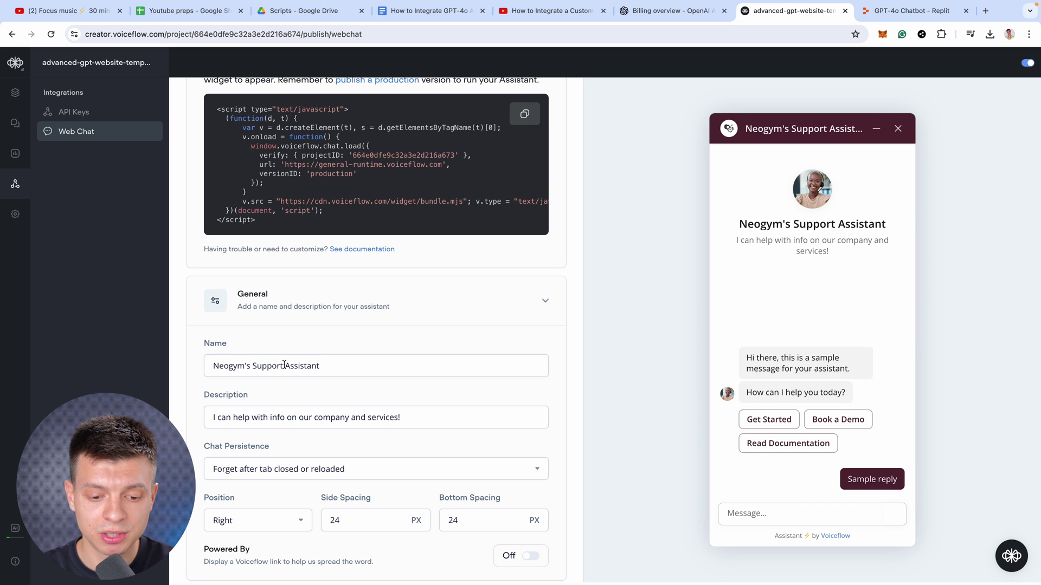
Rename the widget 'Vista Bay Resort Assistant', change 'company' to 'hotel' in its description, and dismiss the old hotel-page chat.
{"action": "left_click_drag", "start_coordinate": [284, 365], "coordinate": [188, 366]}
{"action": "type", "text": "Vis"}
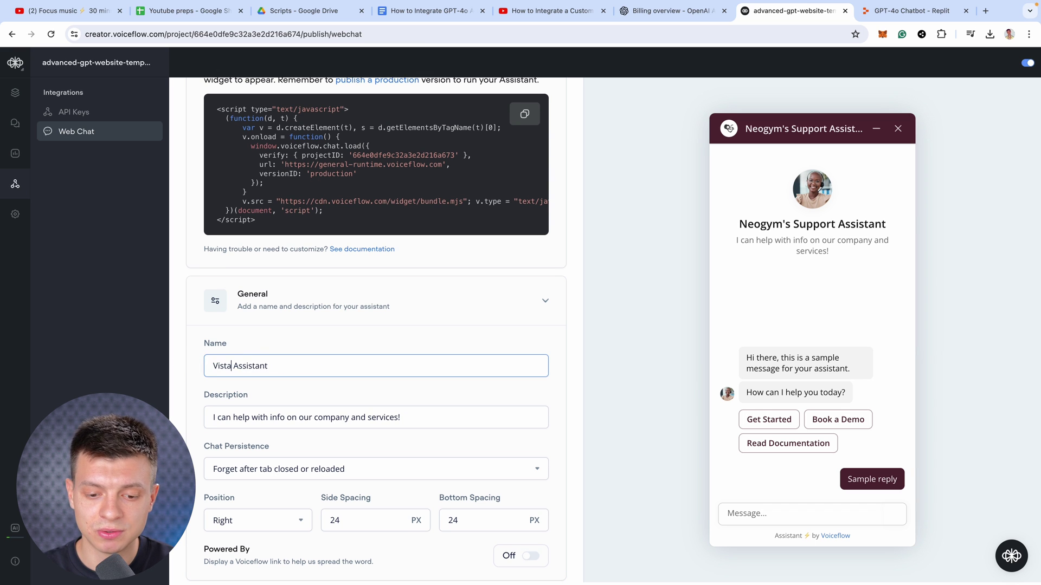
{"action": "type", "text": "ta Bay Re"}
{"action": "scroll", "coordinate": [376, 330], "scroll_direction": "down", "scroll_amount": 1}
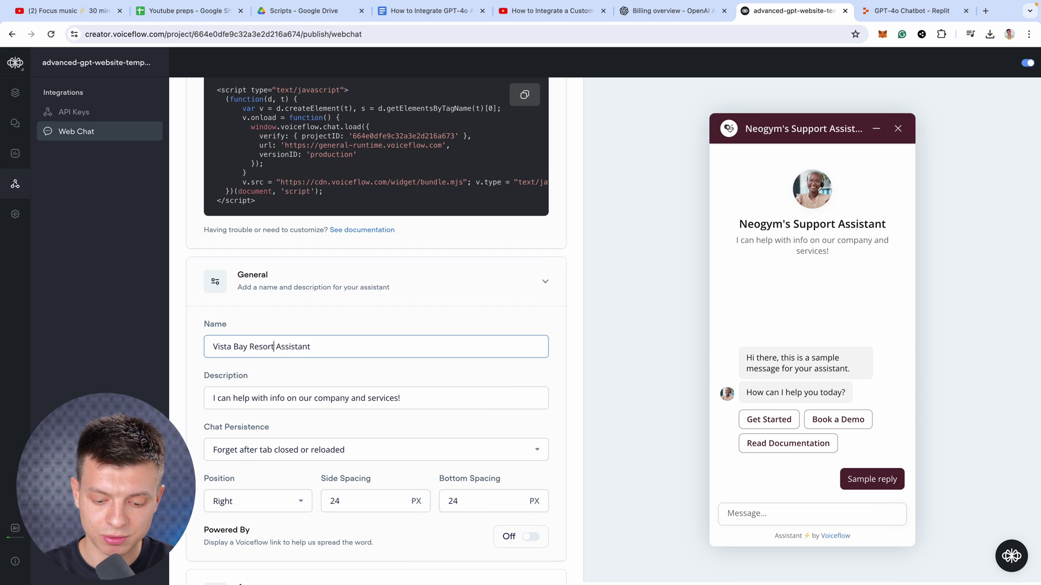
{"action": "double_click", "coordinate": [314, 399]}
{"action": "type", "text": "hotel"}
{"action": "scroll", "coordinate": [341, 401], "scroll_direction": "down", "scroll_amount": 1}
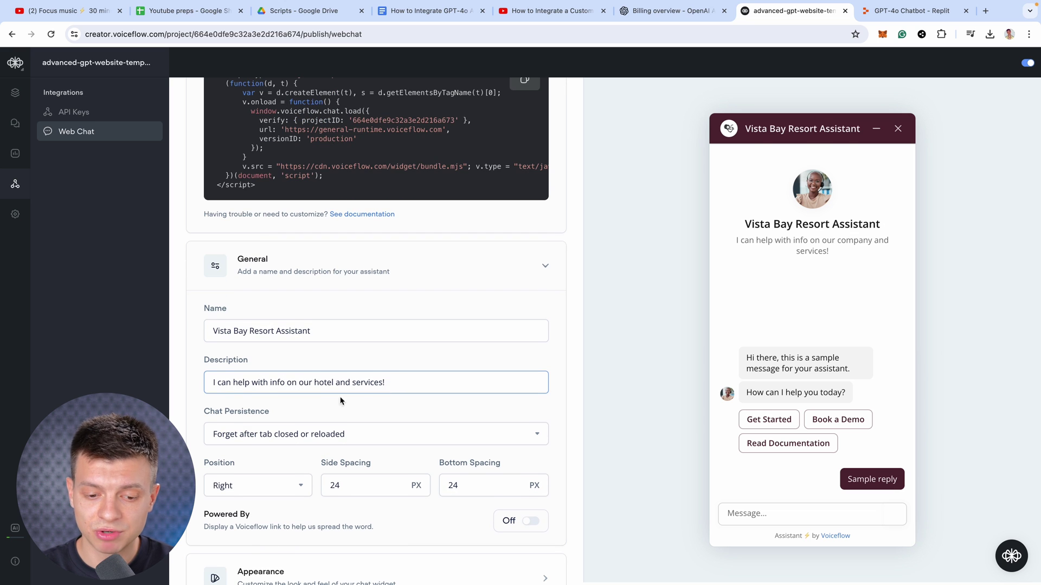
{"action": "scroll", "coordinate": [320, 466], "scroll_direction": "down", "scroll_amount": 2}
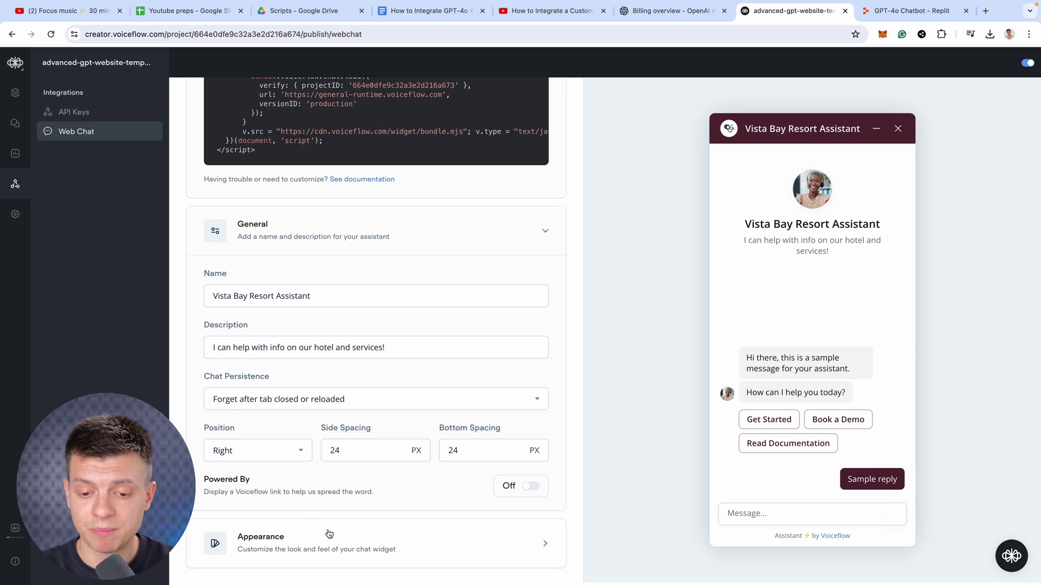
{"action": "scroll", "coordinate": [358, 472], "scroll_direction": "down", "scroll_amount": 5}
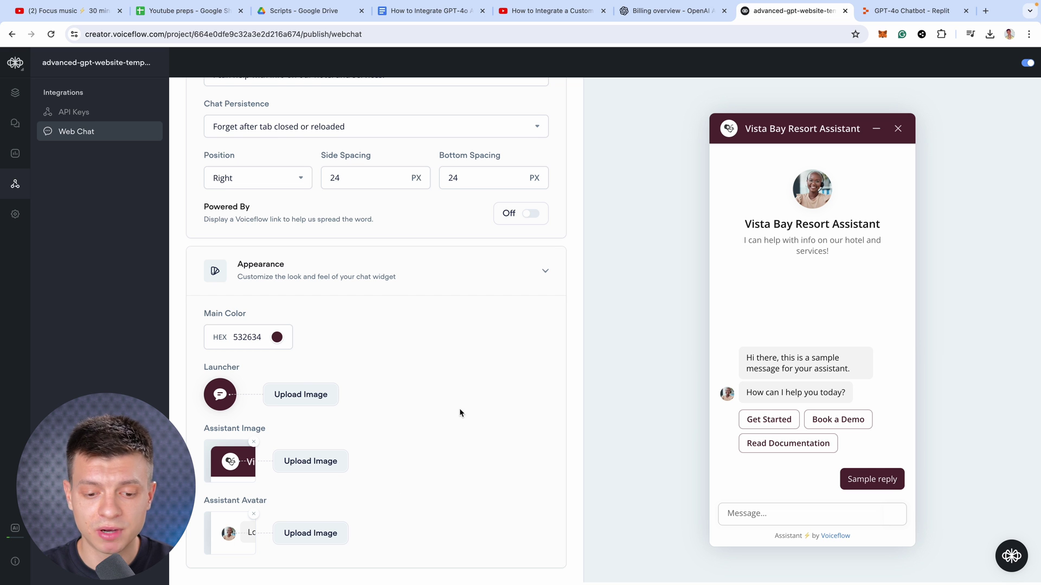
{"action": "scroll", "coordinate": [459, 407], "scroll_direction": "up", "scroll_amount": 10}
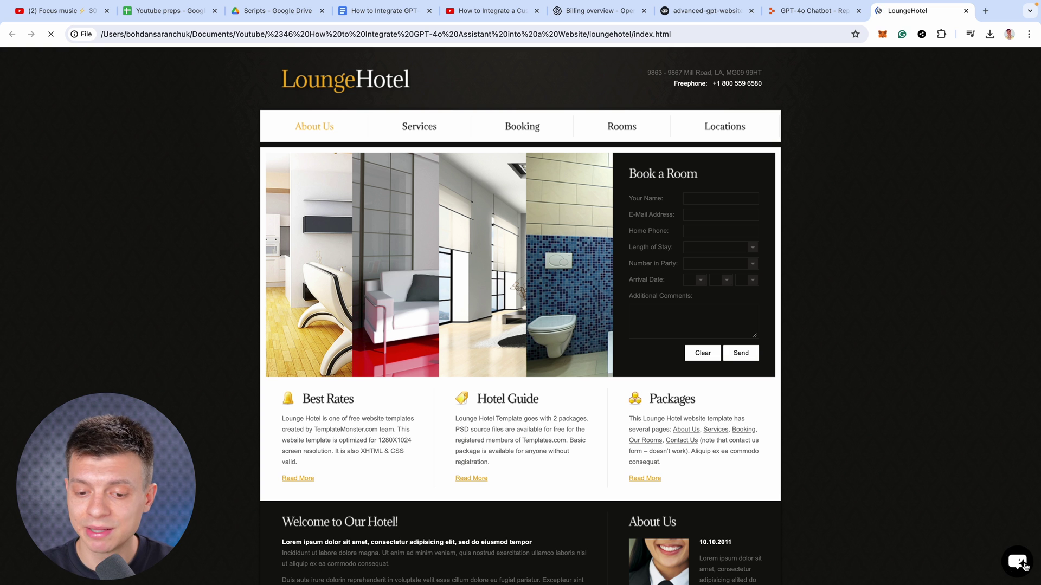
{"action": "left_click", "coordinate": [1024, 567]}
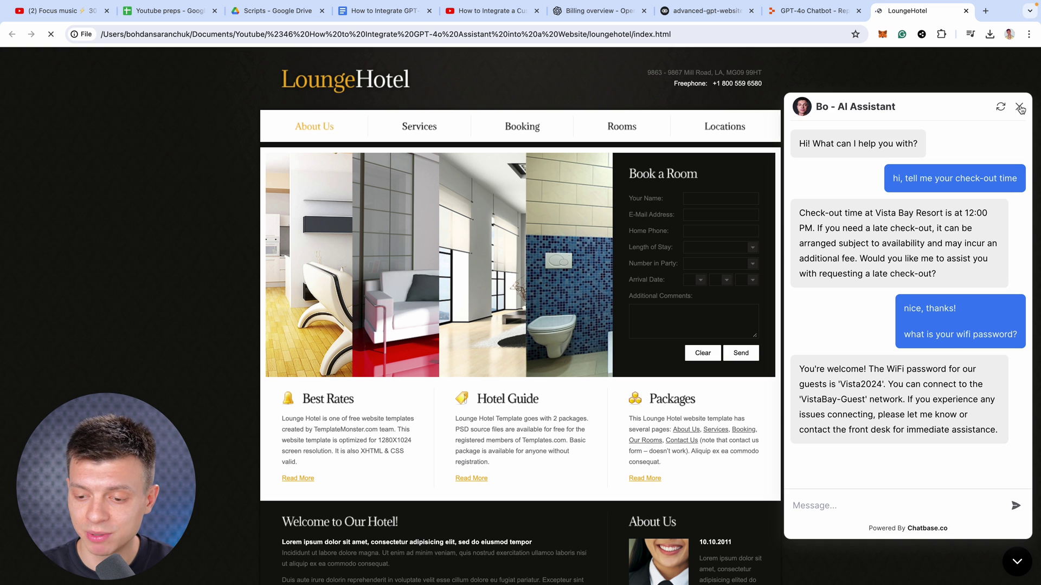
{"action": "left_click", "coordinate": [1019, 107]}
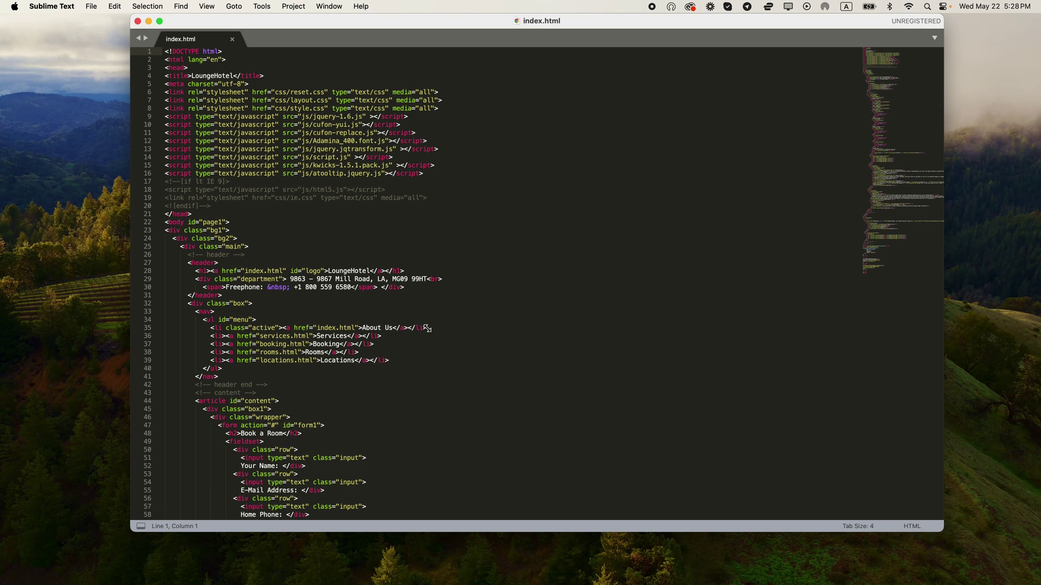
Delete the Chatbase config and embed script blocks from index.html, save, and return to Voiceflow's installation page.
{"action": "scroll", "coordinate": [428, 329], "scroll_direction": "down", "scroll_amount": 20}
{"action": "left_click_drag", "start_coordinate": [200, 442], "coordinate": [165, 394]}
{"action": "key", "text": "BackSpace"}
{"action": "key", "text": "BackSpace"}
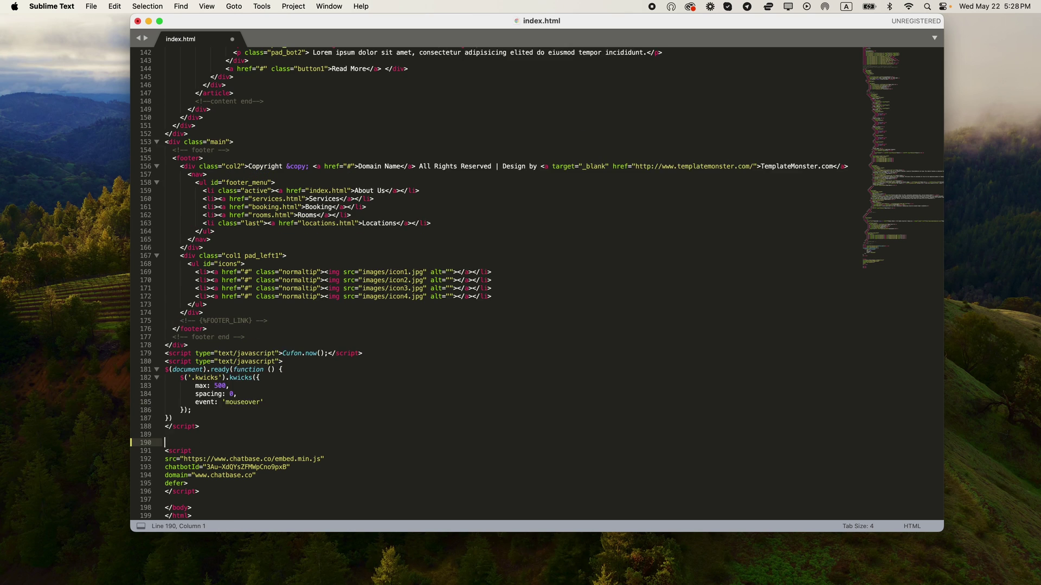
{"action": "left_click_drag", "start_coordinate": [209, 490], "coordinate": [155, 447]}
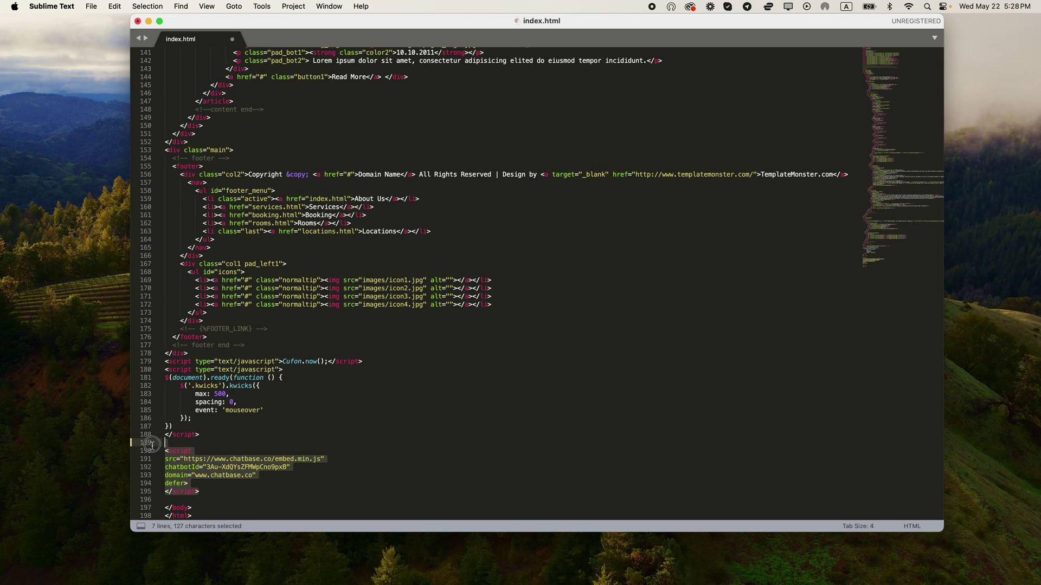
{"action": "key", "text": "BackSpace"}
{"action": "key", "text": "BackSpace"}
{"action": "key", "text": "super+s"}
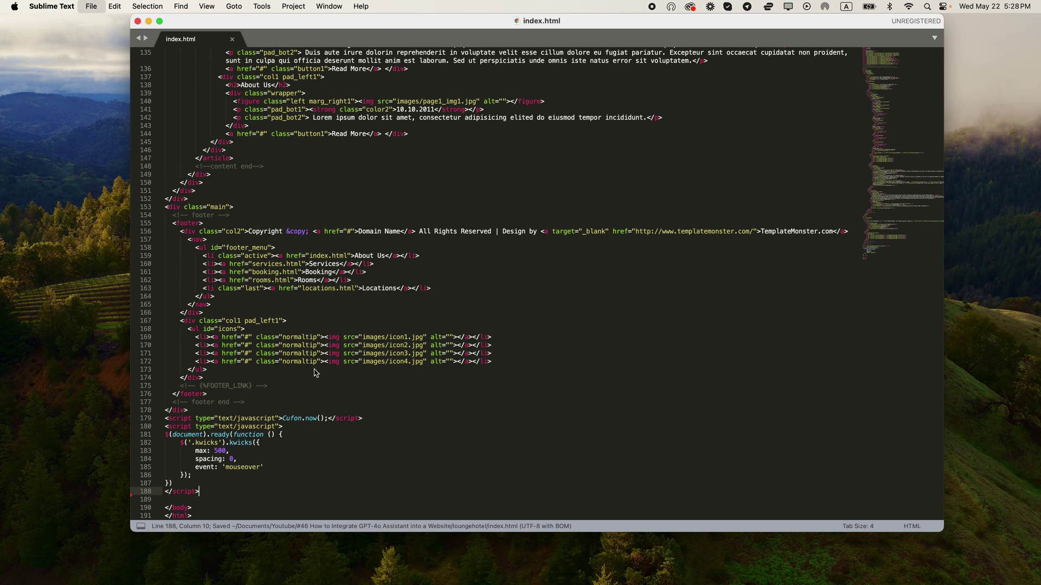
{"action": "key", "text": "super+Tab"}
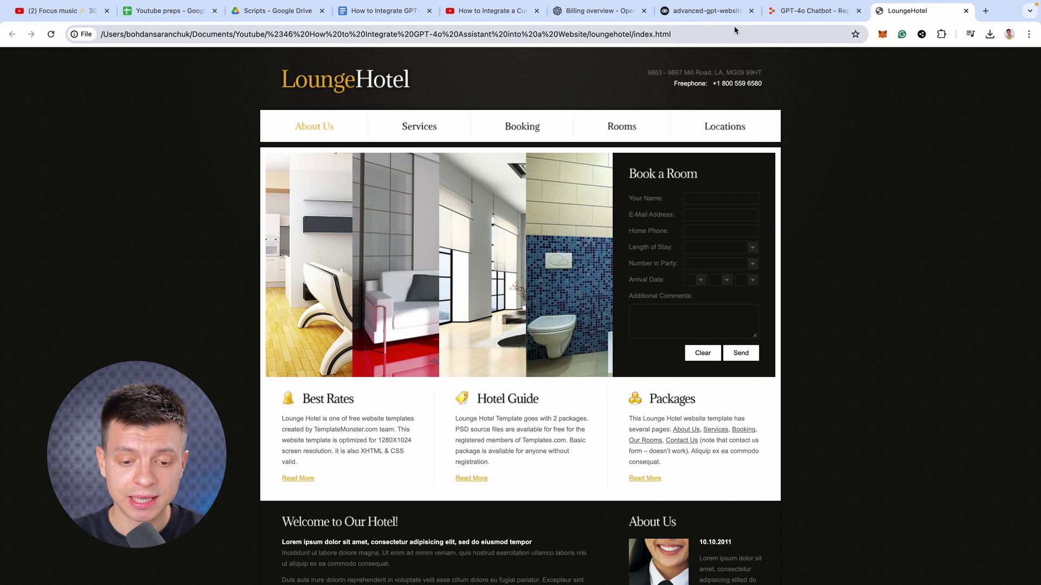
{"action": "left_click", "coordinate": [681, 16]}
Paste Voiceflow's installation snippet after the existing script in index.html, save, and open the new hotel-page chat.
{"action": "left_click", "coordinate": [527, 216]}
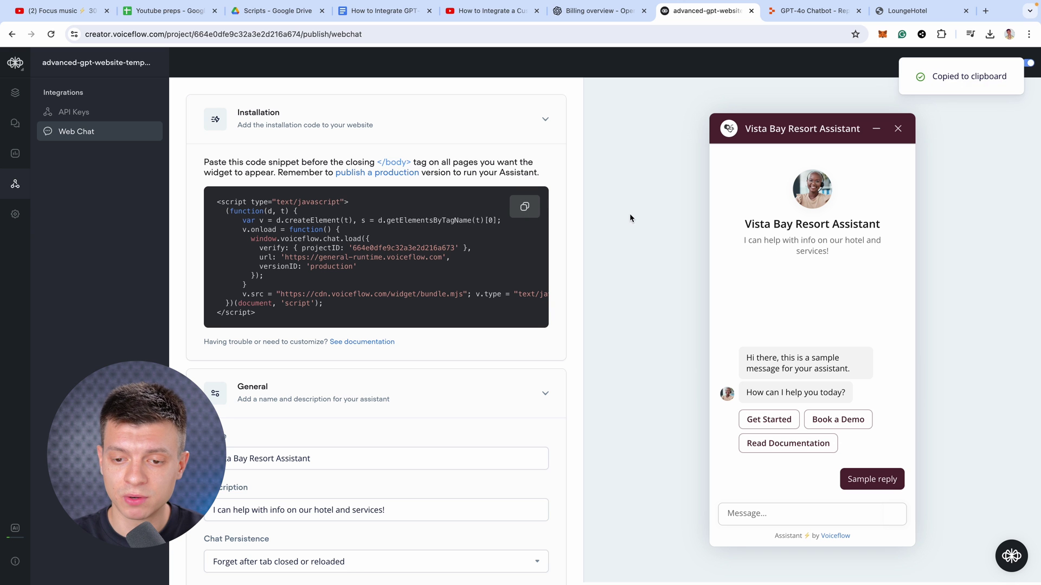
{"action": "key", "text": "super+Tab"}
{"action": "key", "text": "Return"}
{"action": "key", "text": "Return"}
{"action": "key", "text": "super+v"}
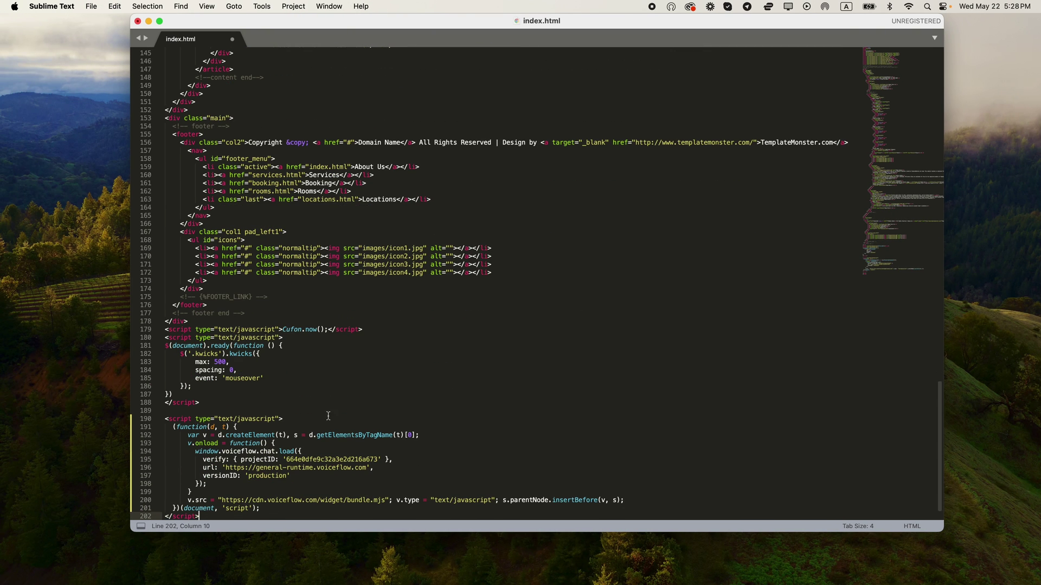
{"action": "key", "text": "super+s"}
{"action": "key", "text": "super+Tab"}
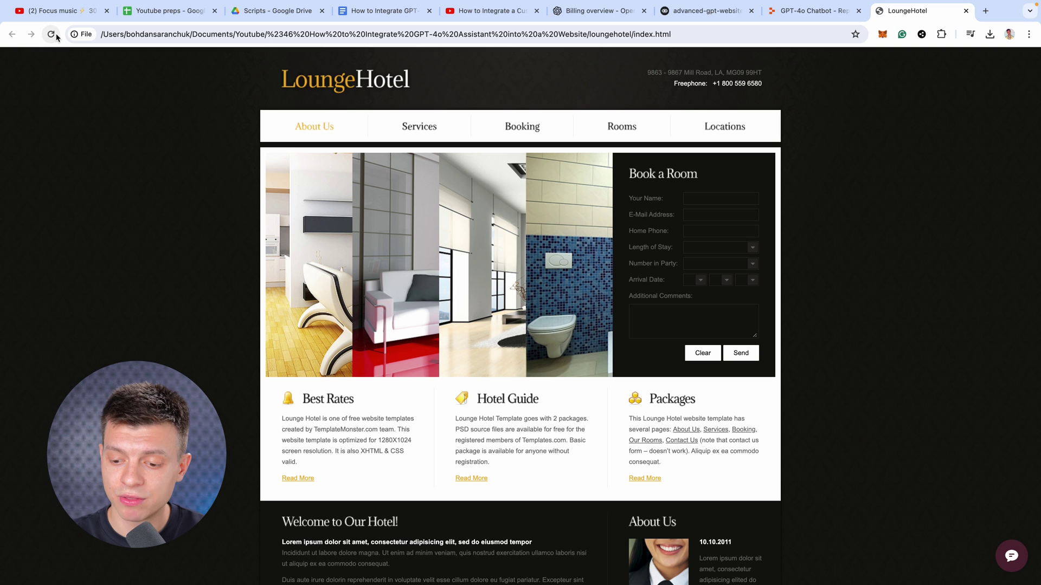
{"action": "left_click", "coordinate": [1011, 556]}
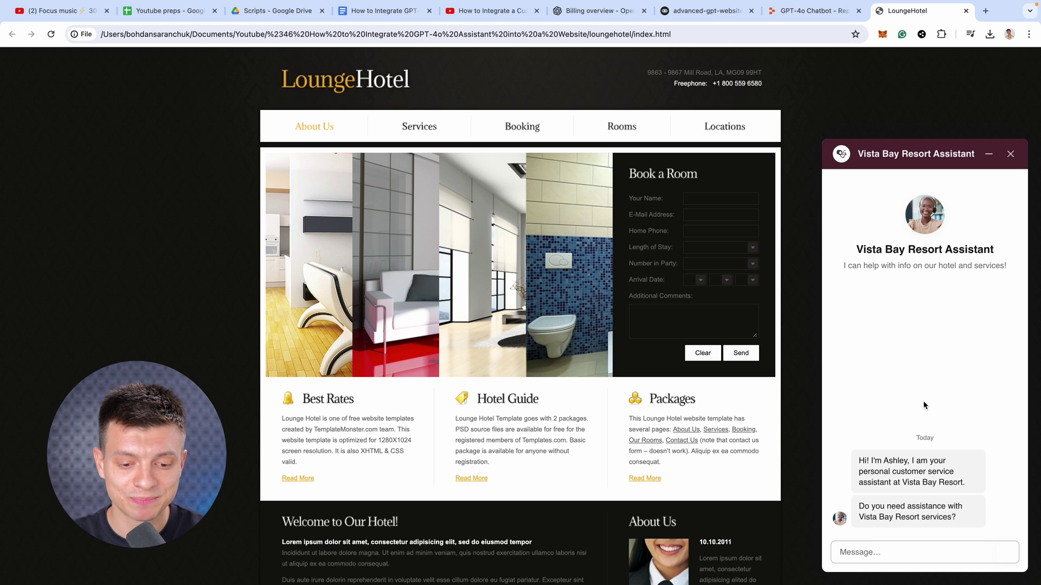
Ask the Vista Bay Resort Assistant 'Hey, what is your wifi password?' and when the bar closes.
{"action": "type", "text": "Hey, what is"}
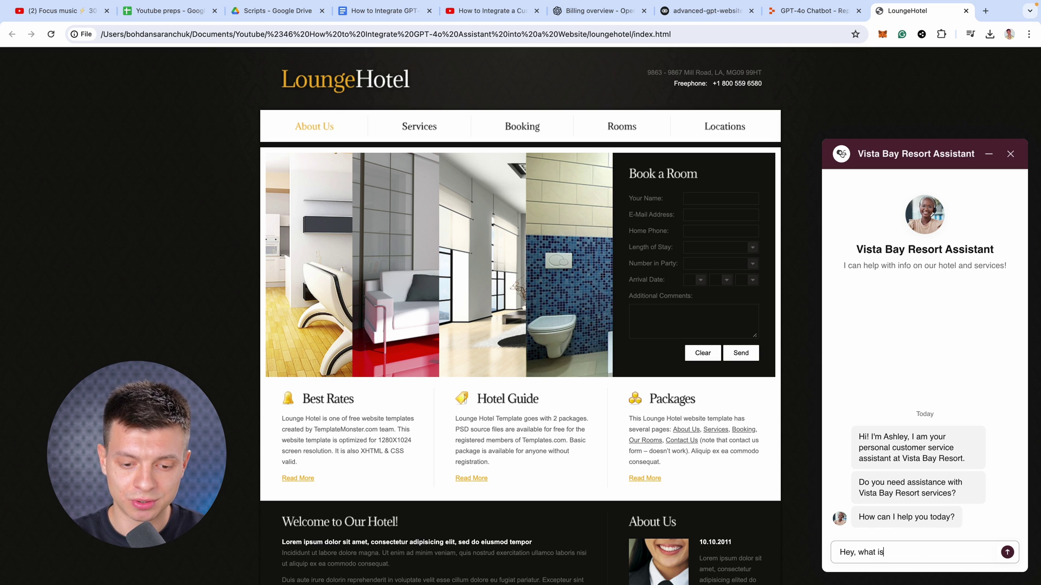
{"action": "type", "text": " your wifi password?"}
{"action": "key", "text": "Return"}
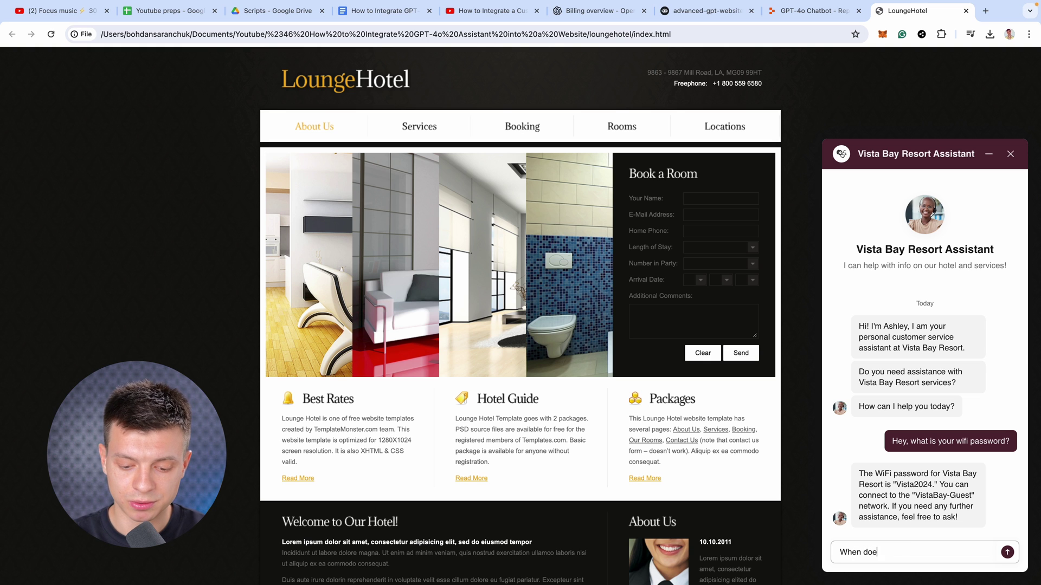
{"action": "type", "text": "?"}
{"action": "key", "text": "Return"}
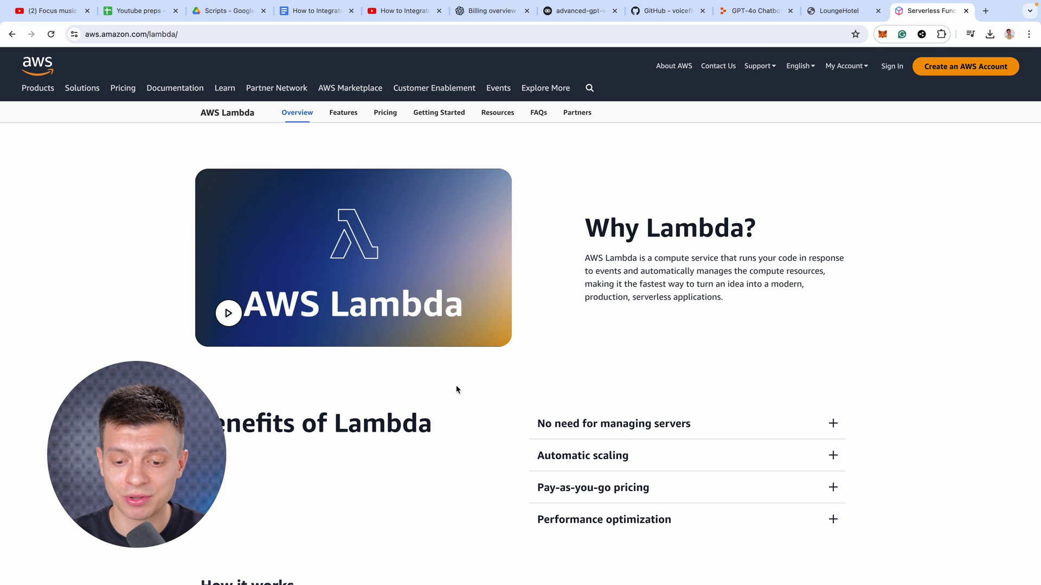
Expand the Pay-as-you-go pricing details on the AWS Lambda page, then close that page.
{"action": "left_click", "coordinate": [640, 489]}
{"action": "scroll", "coordinate": [649, 489], "scroll_direction": "down", "scroll_amount": 1}
{"action": "scroll", "coordinate": [649, 489], "scroll_direction": "down", "scroll_amount": 1}
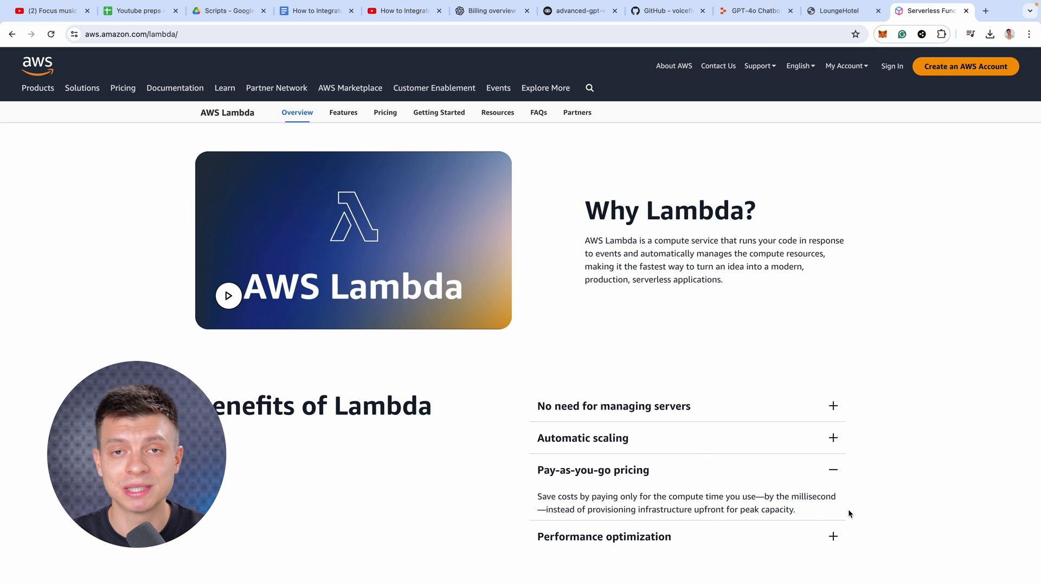
{"action": "key", "text": "ctrl+w"}
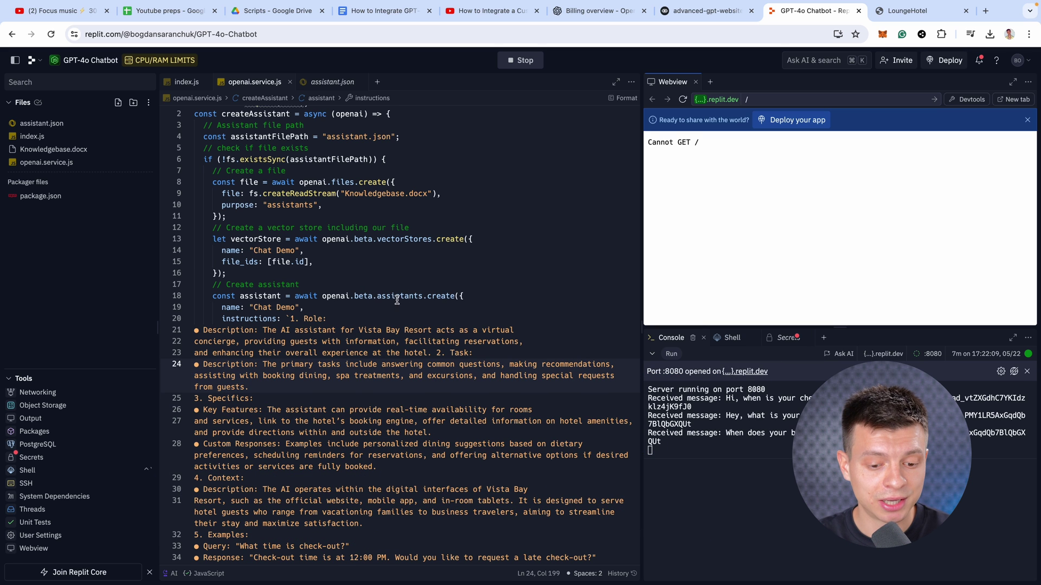
Open the GPT-4o Chatbot's Deploy to production options in Replit and select the Reserved VM type.
{"action": "scroll", "coordinate": [504, 247], "scroll_direction": "up", "scroll_amount": 1}
{"action": "left_click", "coordinate": [40, 455]}
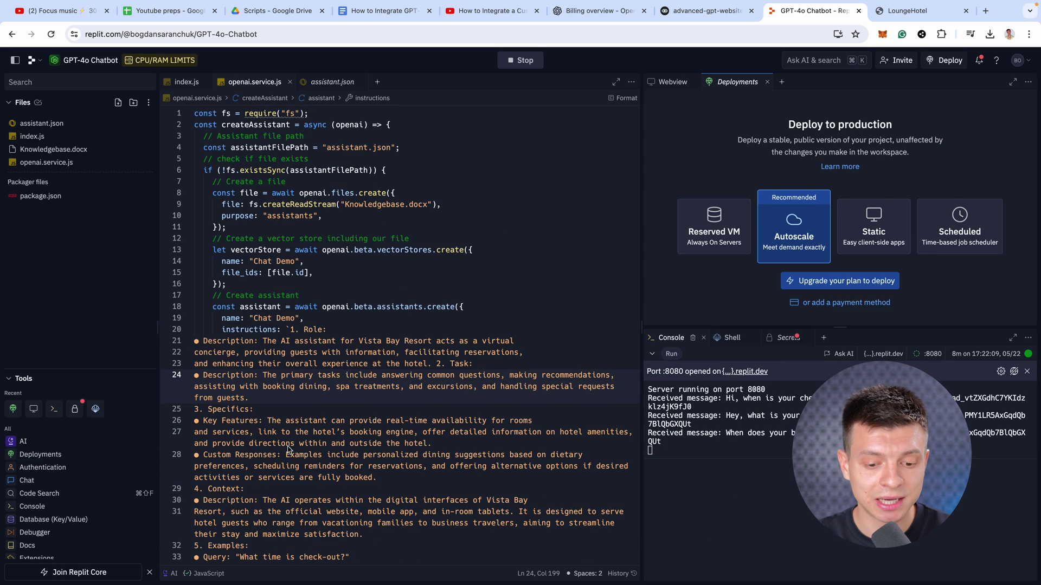
{"action": "left_click_drag", "start_coordinate": [786, 124], "coordinate": [861, 131]}
{"action": "left_click_drag", "start_coordinate": [738, 140], "coordinate": [922, 154]}
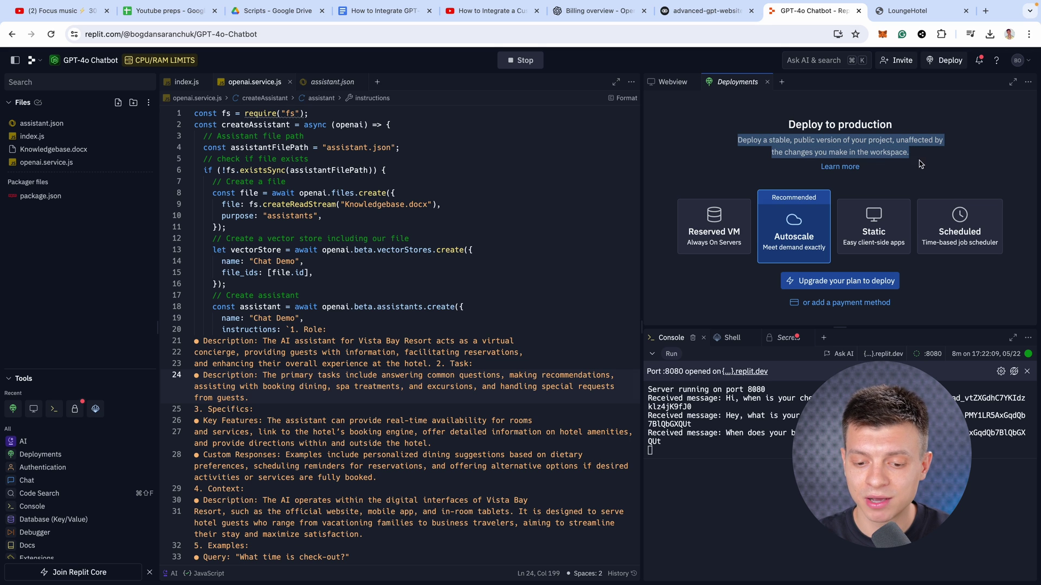
{"action": "left_click", "coordinate": [730, 283]}
{"action": "left_click", "coordinate": [736, 239]}
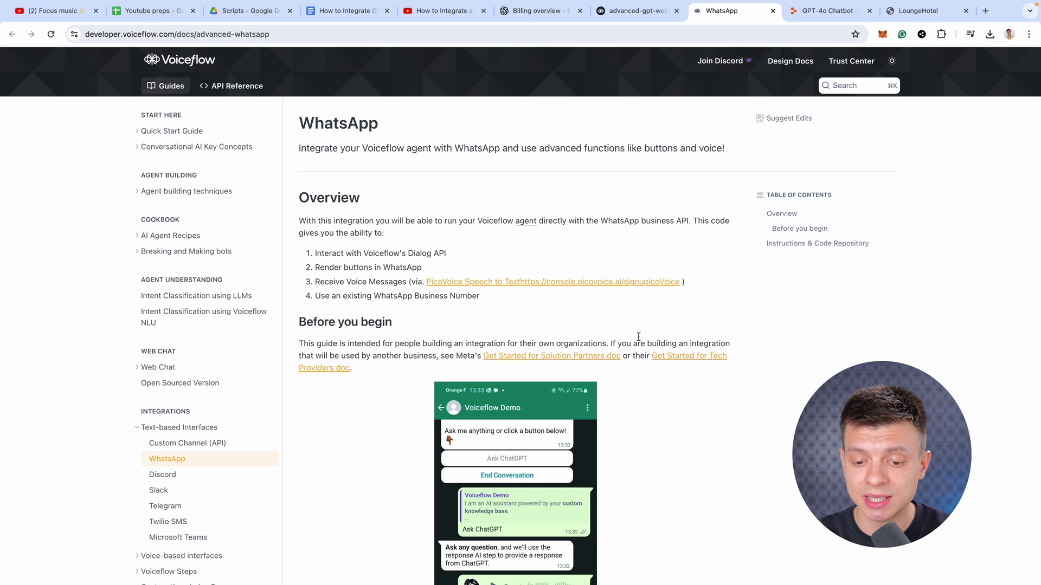
Open the voiceflow/example-integration-whatsapp repository from the docs and scroll its README to the System users steps.
{"action": "scroll", "coordinate": [626, 340], "scroll_direction": "down", "scroll_amount": 8}
{"action": "scroll", "coordinate": [628, 343], "scroll_direction": "up", "scroll_amount": 2}
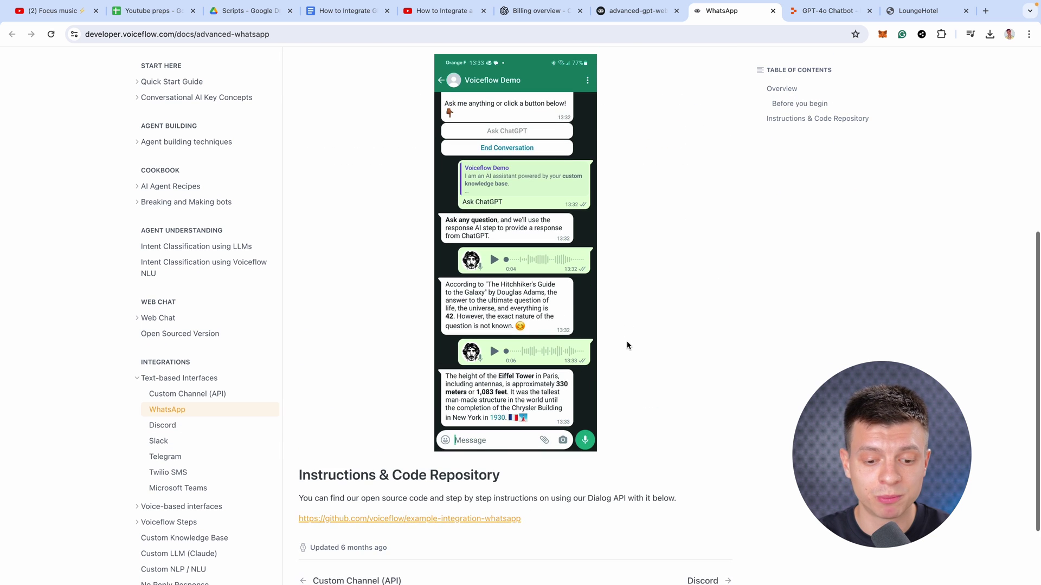
{"action": "left_click", "coordinate": [442, 519]}
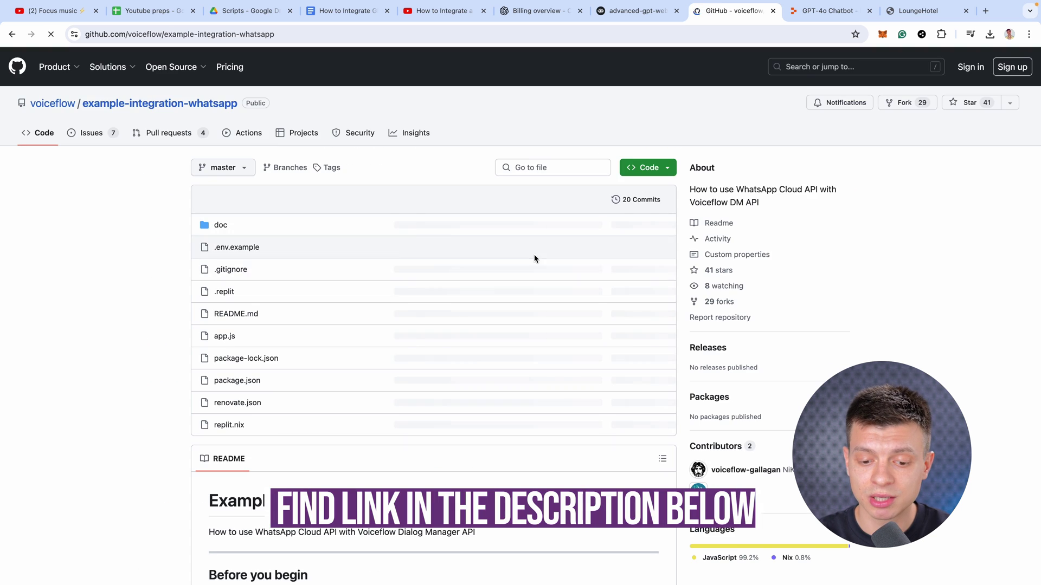
{"action": "scroll", "coordinate": [163, 275], "scroll_direction": "down", "scroll_amount": 20}
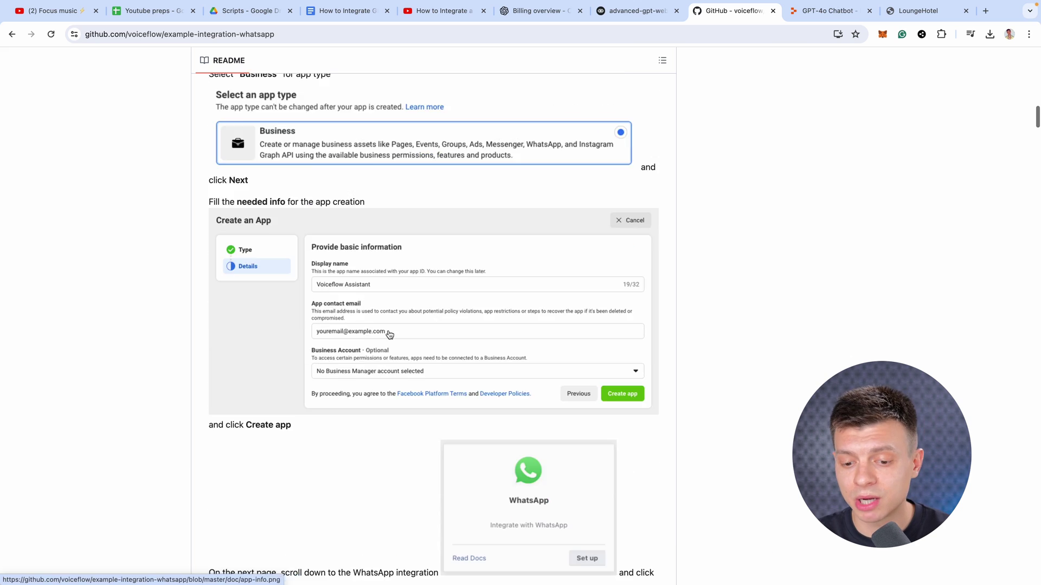
{"action": "scroll", "coordinate": [741, 321], "scroll_direction": "down", "scroll_amount": 5}
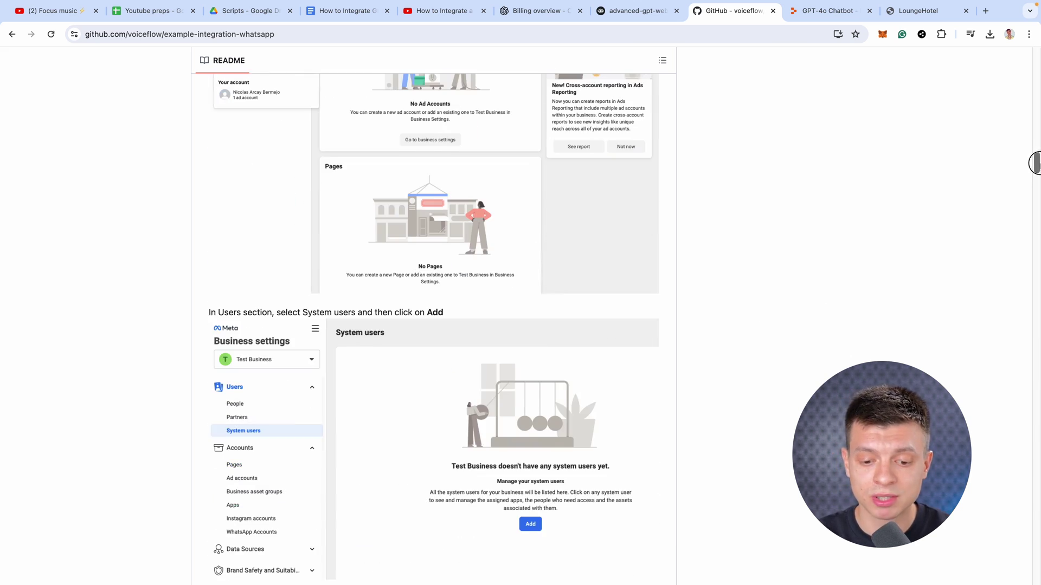